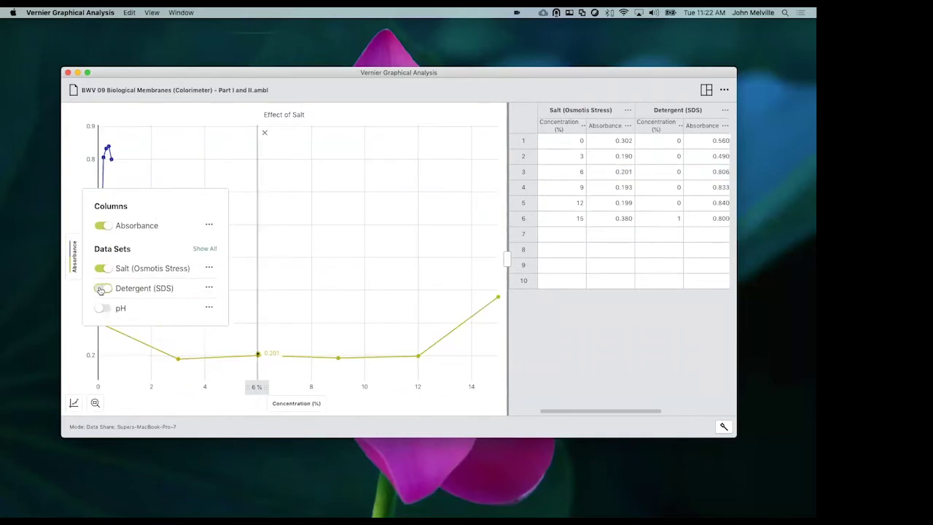
# Plot only the Detergent (SDS) data set on the graph, followed by only the pH data set.
pyautogui.click(103, 268)
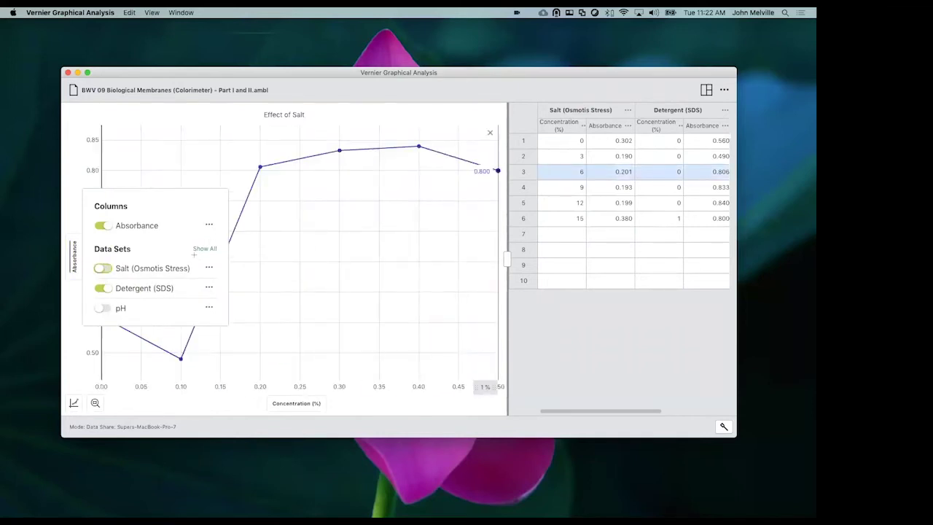
pyautogui.click(296, 120)
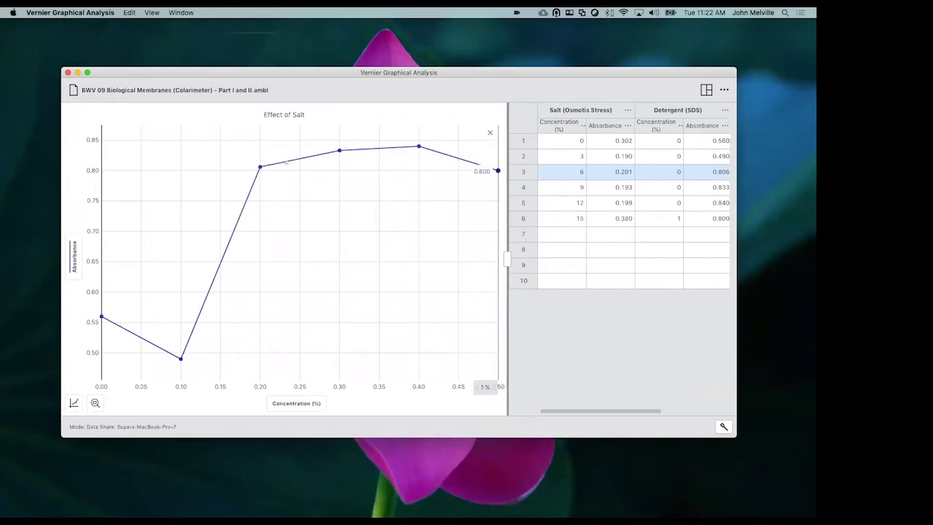
pyautogui.click(74, 266)
pyautogui.click(102, 309)
pyautogui.click(103, 287)
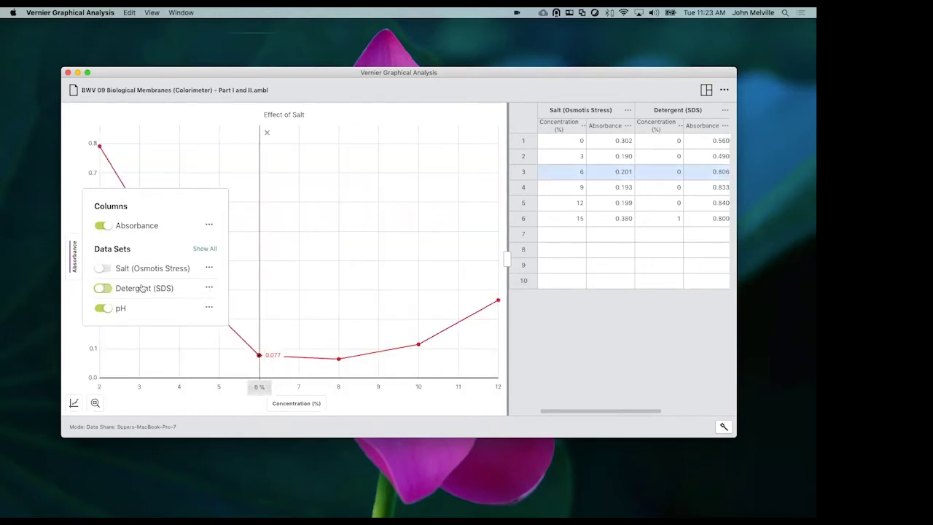
pyautogui.click(160, 245)
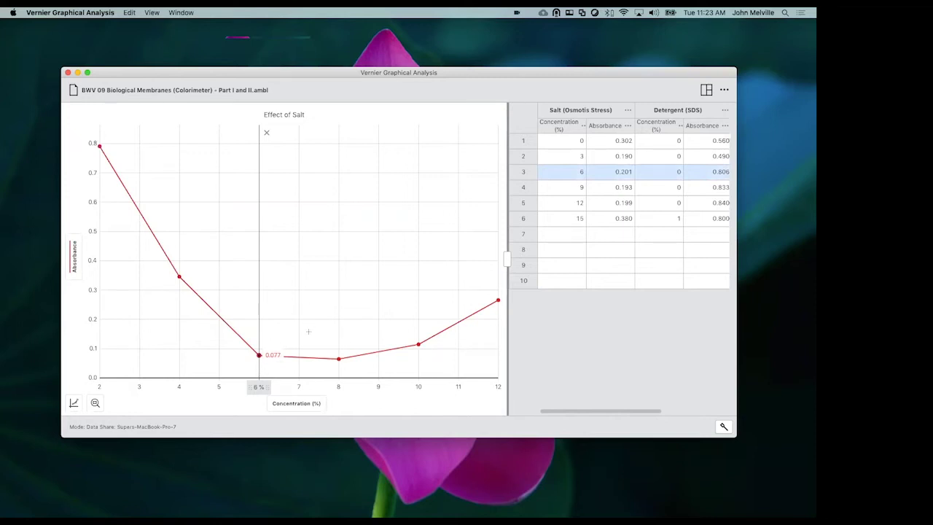
# Switch to IPEVO Visualizer to view the well plate, and rearrange its window and the Graphical Analysis window so the graph is uncovered.
pyautogui.moveTo(314, 506)
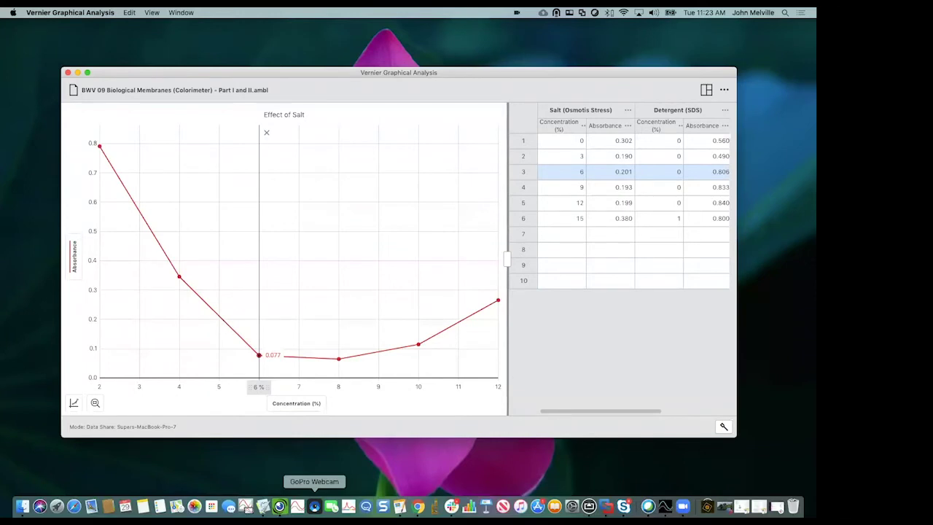
pyautogui.click(279, 505)
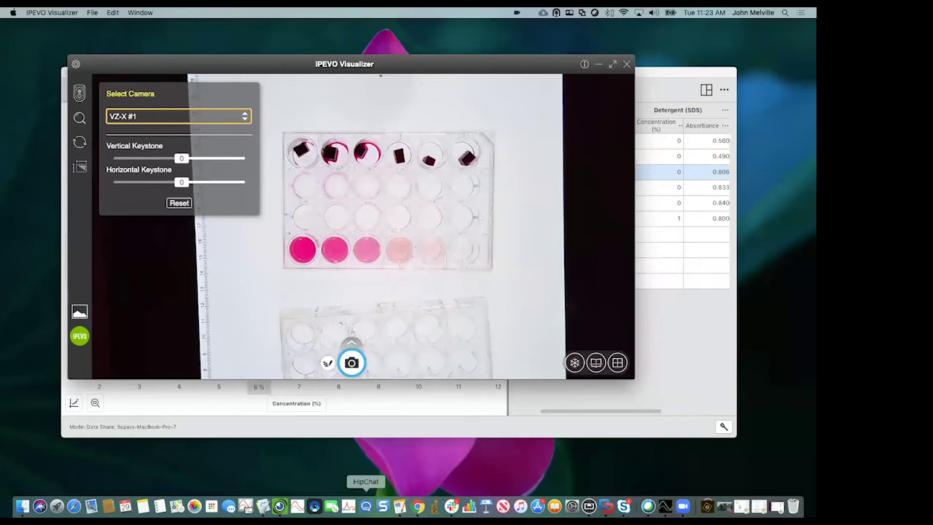
pyautogui.moveTo(255, 65); pyautogui.dragTo(223, 149)
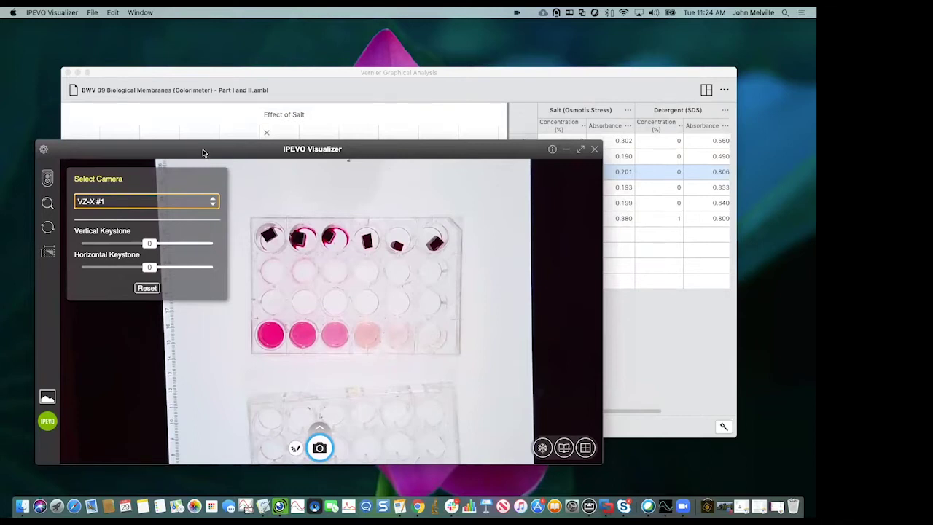
pyautogui.moveTo(203, 153); pyautogui.dragTo(188, 460)
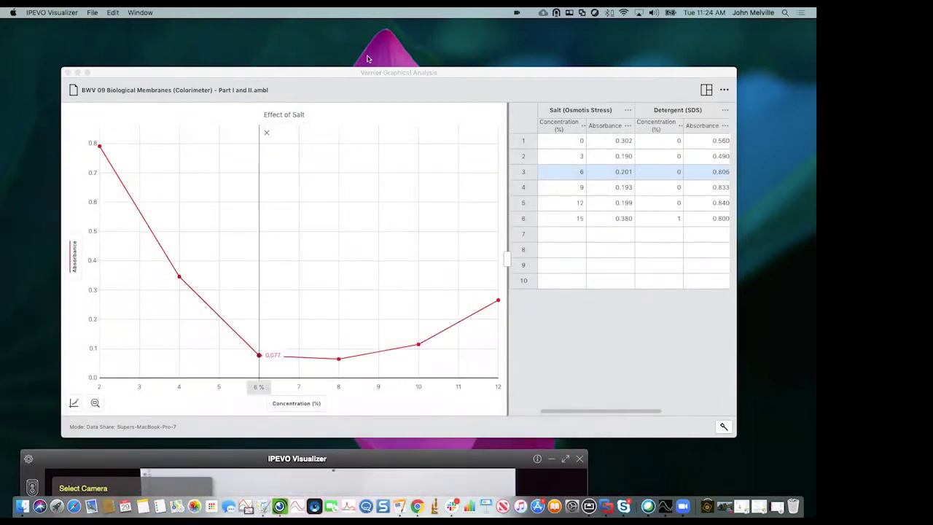
pyautogui.moveTo(314, 82); pyautogui.dragTo(290, 69)
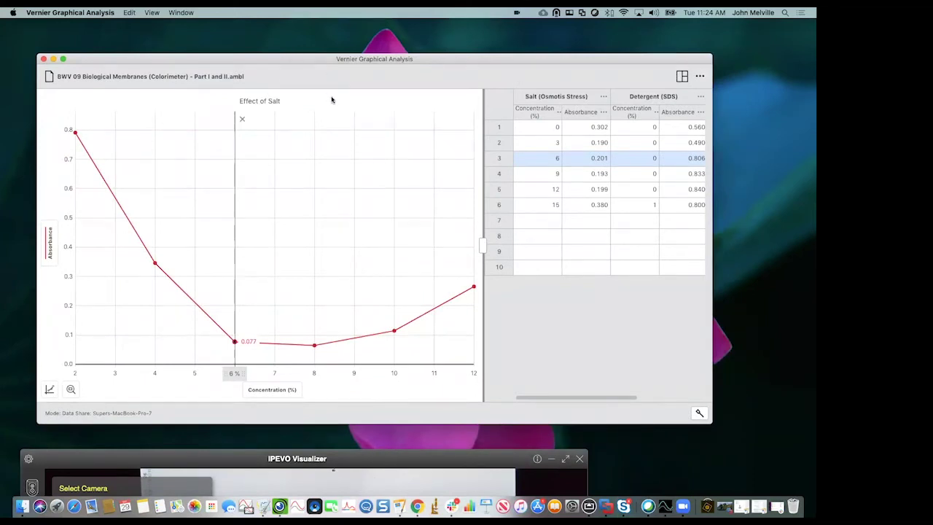
# Start a new experiment without saving the changes to the Biological Membranes file.
pyautogui.click(55, 78)
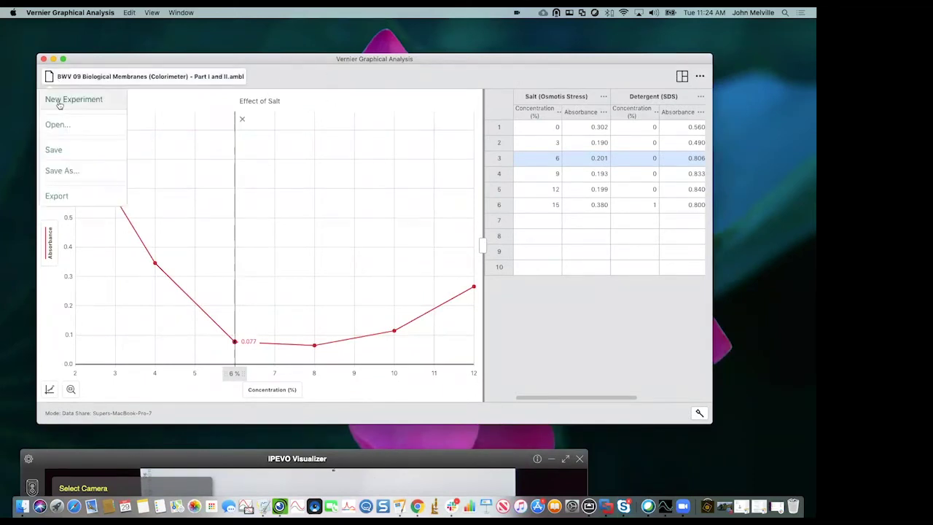
pyautogui.click(58, 102)
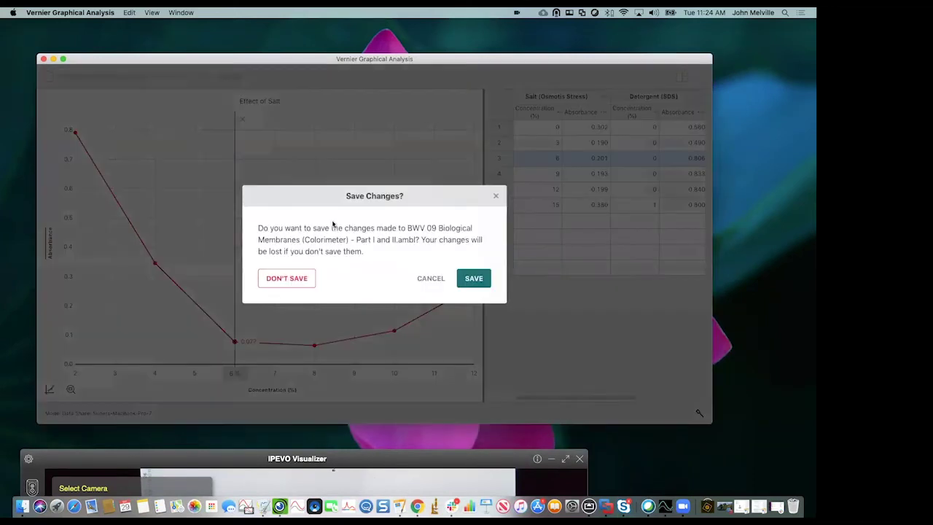
pyautogui.click(287, 279)
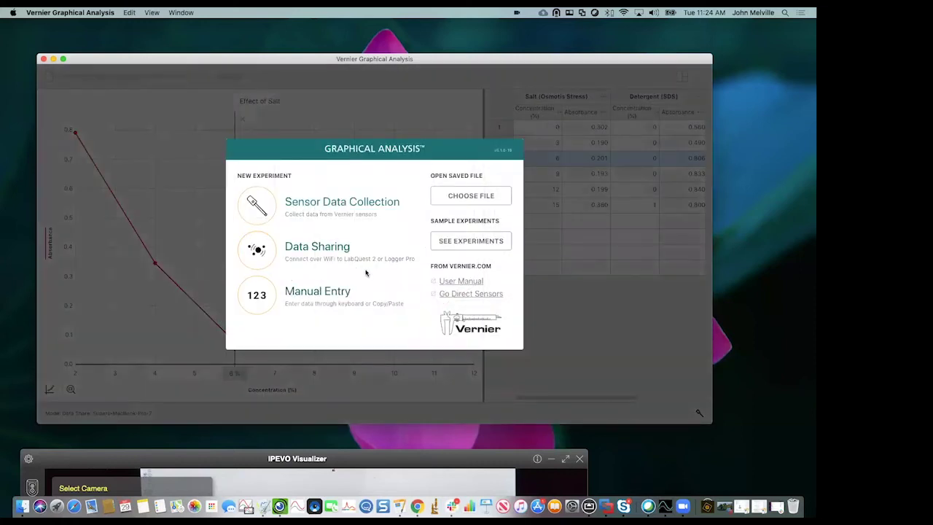
# Open the sample experiment "28 Monitoring EKG" from Biology with Vernier.
pyautogui.click(460, 243)
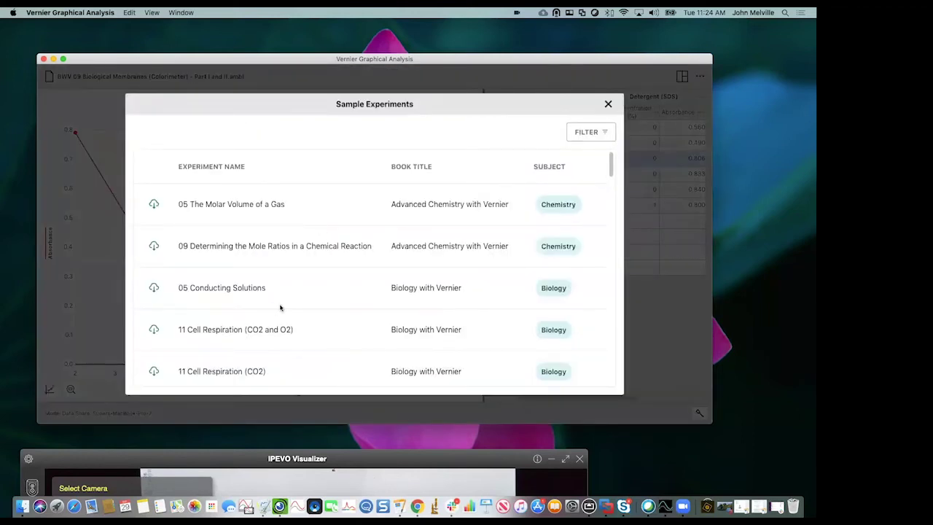
pyautogui.scroll(-2, 302, 292)
pyautogui.scroll(-10, 302, 292)
pyautogui.scroll(-7, 302, 292)
pyautogui.scroll(-10, 303, 292)
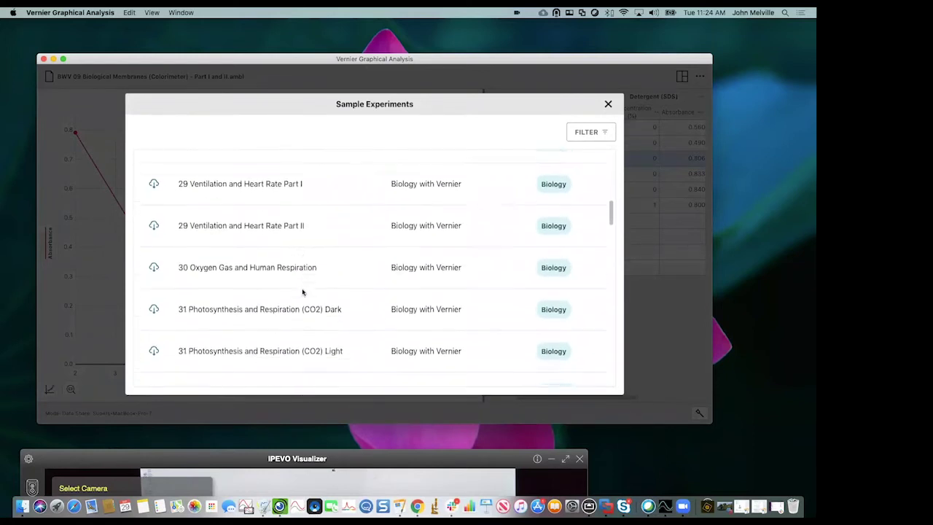
pyautogui.scroll(-10, 302, 293)
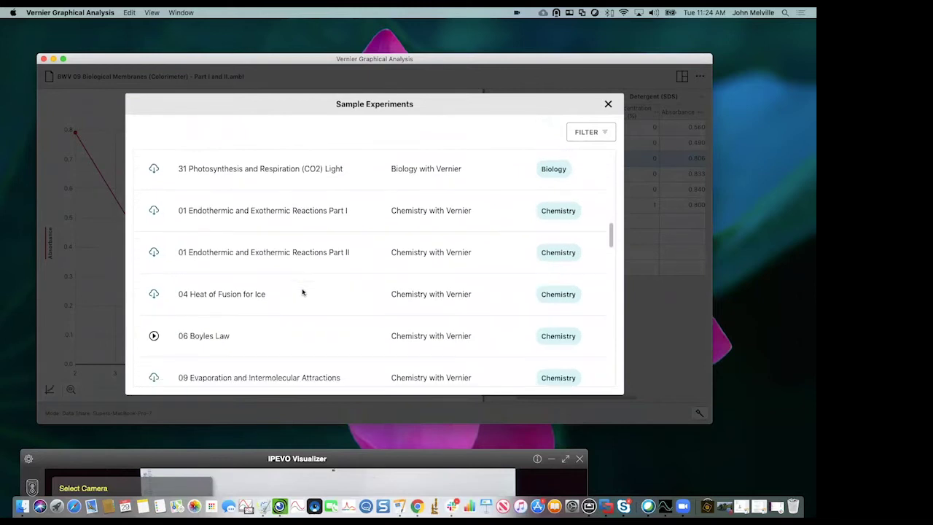
pyautogui.scroll(-1, 303, 292)
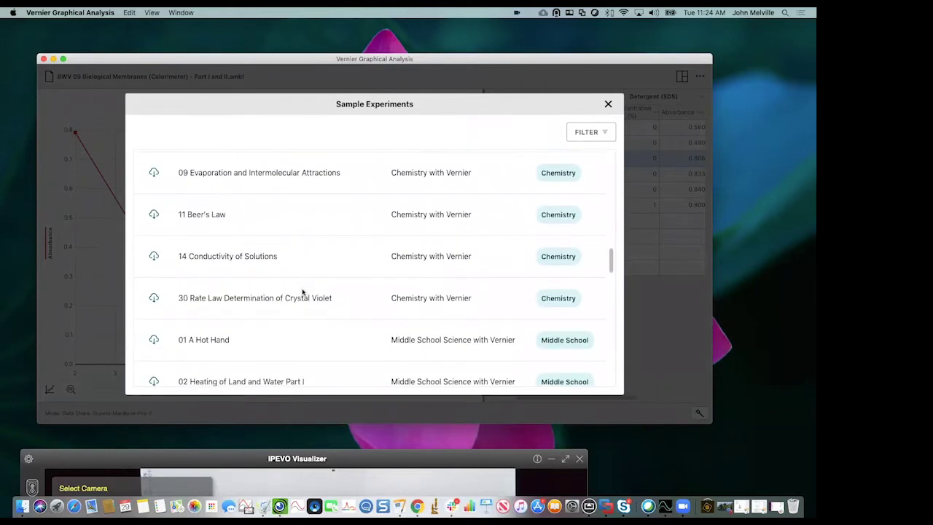
pyautogui.scroll(-2, 293, 358)
pyautogui.scroll(15, 293, 358)
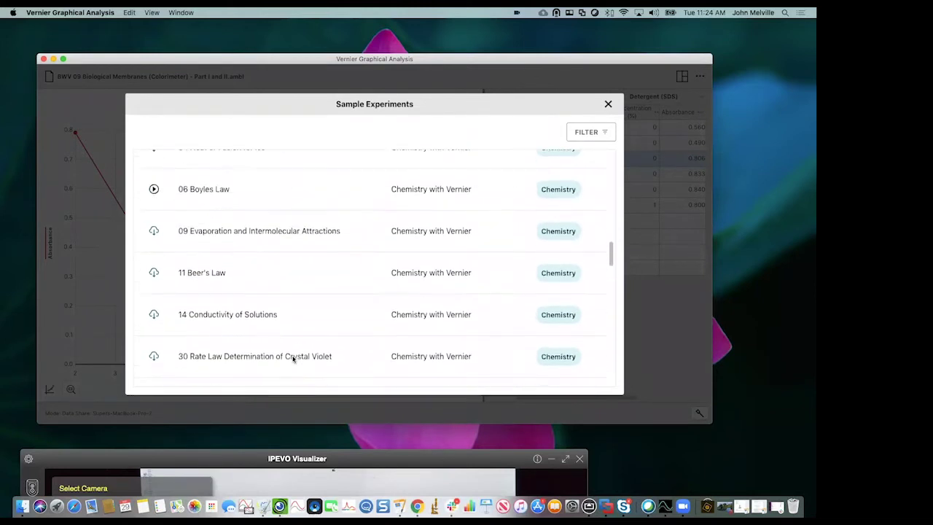
pyautogui.scroll(13, 293, 358)
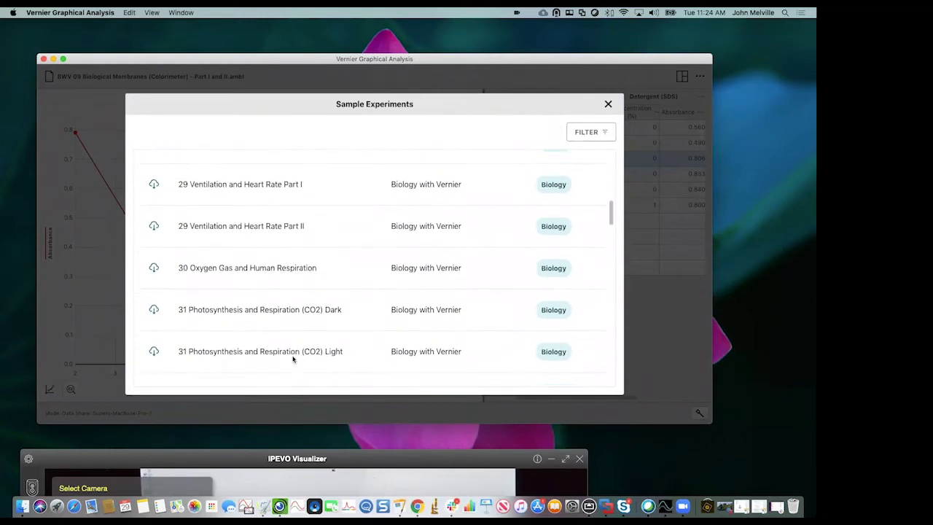
pyautogui.scroll(2, 293, 359)
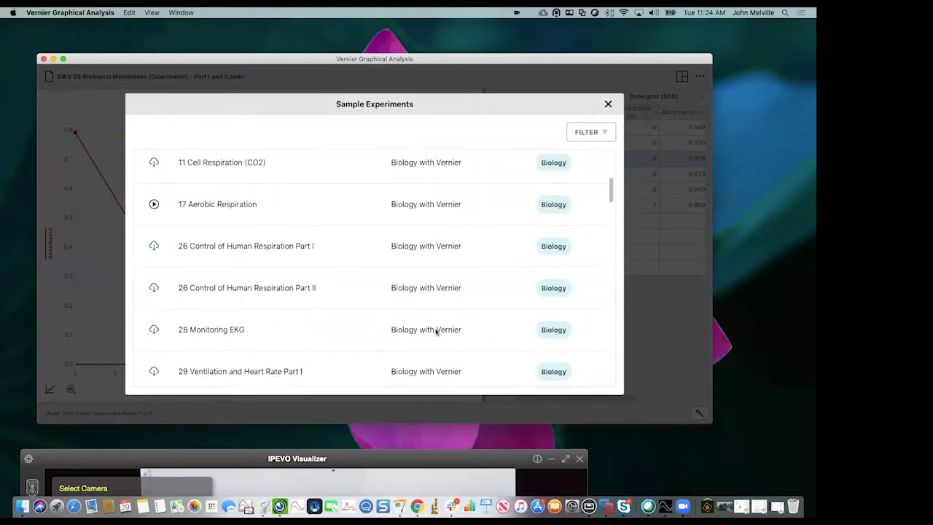
pyautogui.click(154, 329)
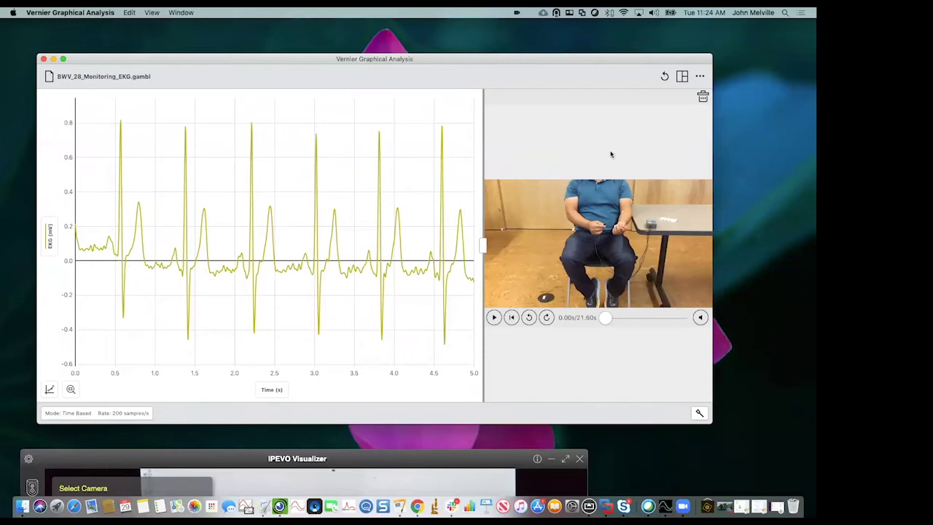
# Replay Data Set 1 of the EKG experiment with its synchronized video at 1x speed, and exit the replay.
pyautogui.click(664, 77)
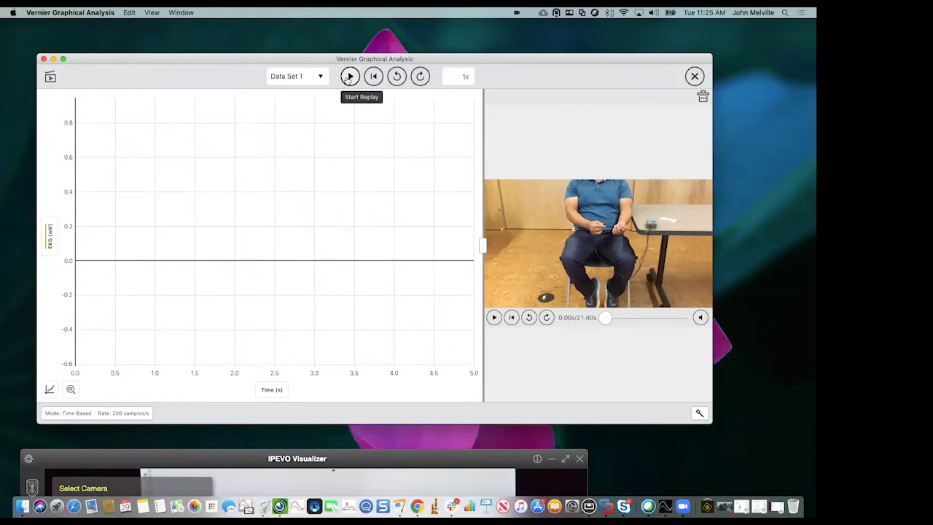
pyautogui.click(350, 76)
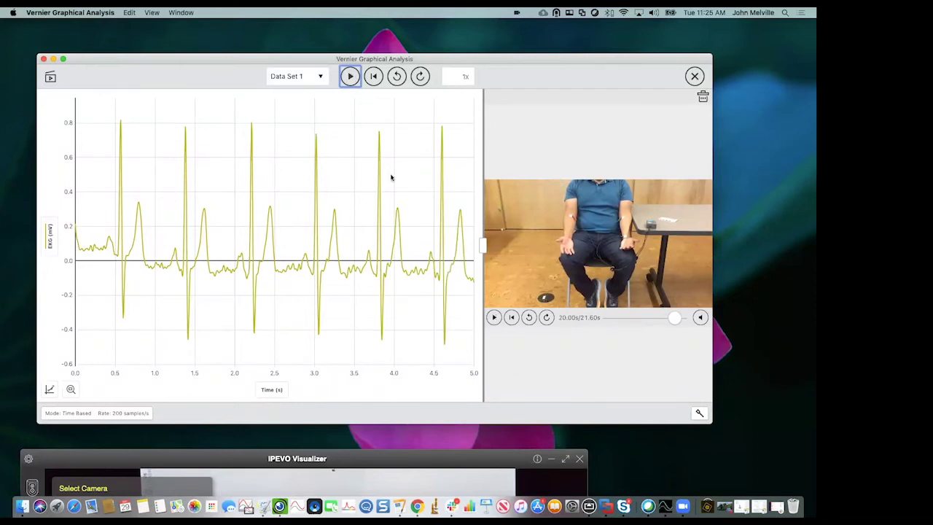
pyautogui.click(696, 77)
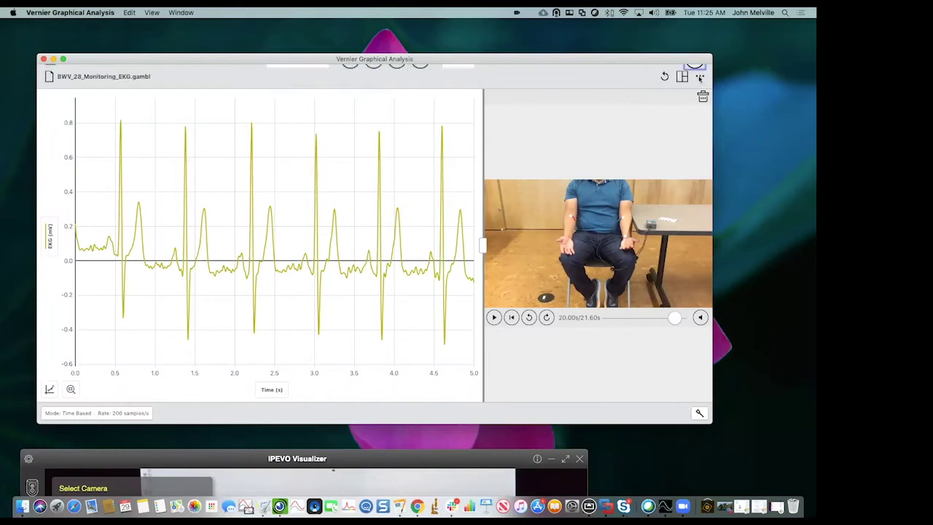
# Discard the EKG file changes and create a new Sensor Data Collection experiment without connecting a sensor.
pyautogui.click(67, 77)
pyautogui.click(67, 100)
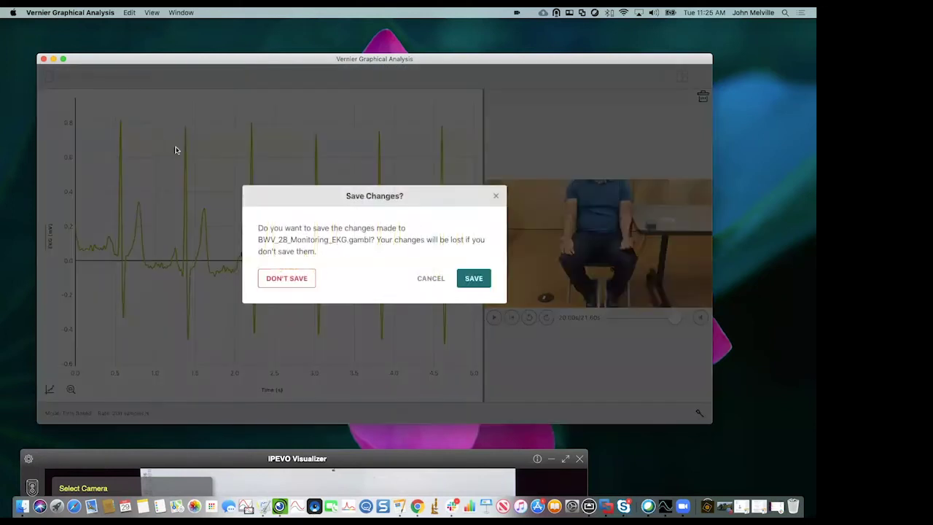
pyautogui.click(293, 278)
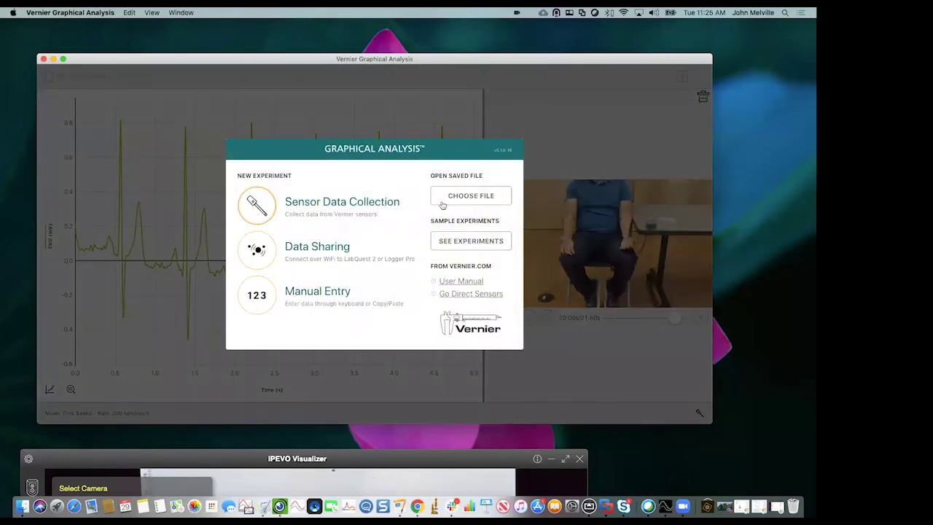
pyautogui.click(259, 205)
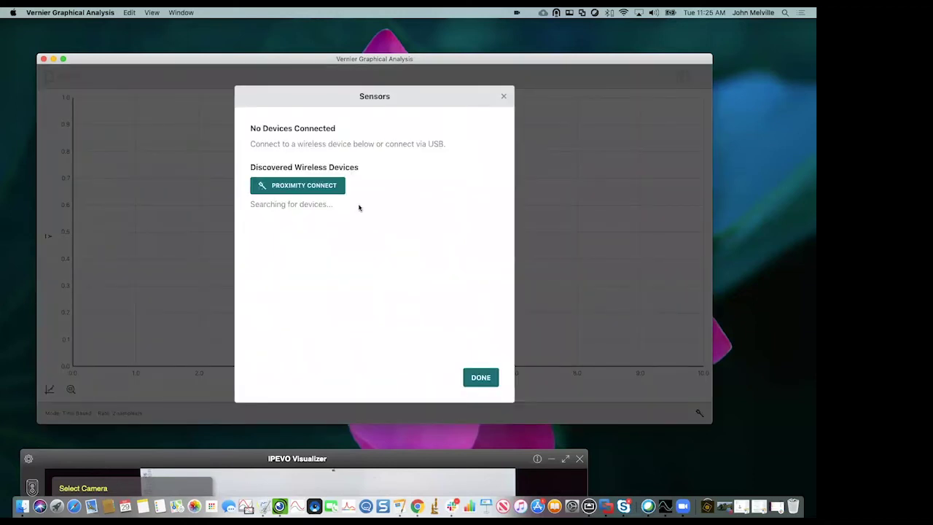
pyautogui.click(481, 378)
# Show the Video view beside the graph in the untitled experiment.
pyautogui.click(682, 76)
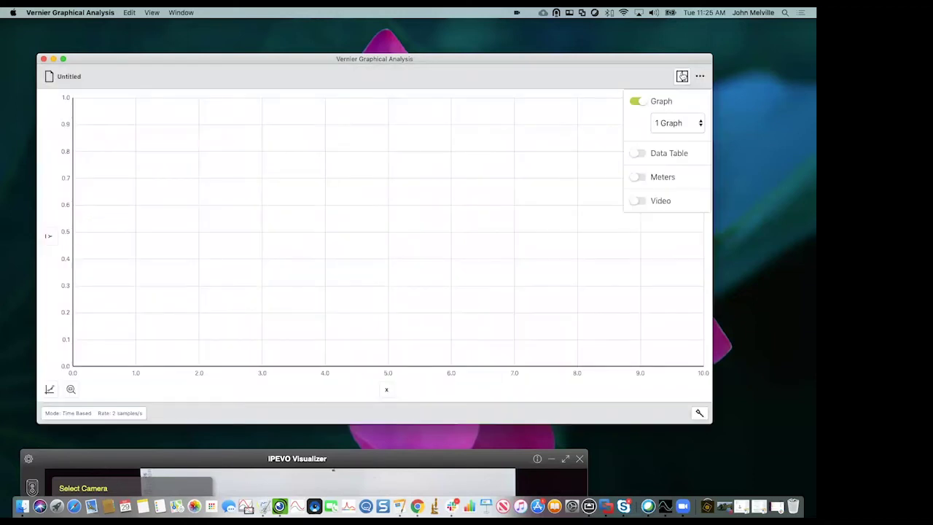
pyautogui.click(637, 201)
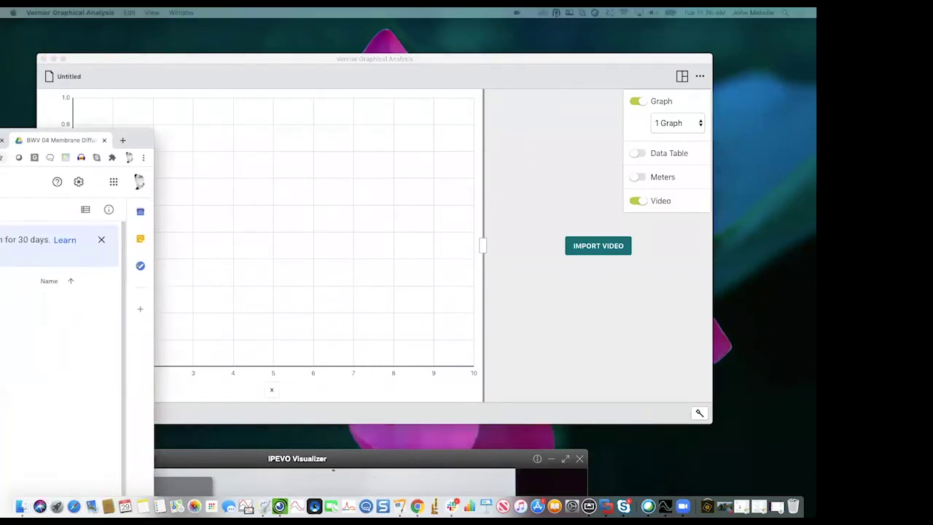
# Switch to Chrome and review the Vernier Graphical Analysis Pro product page and the Remote Teaching Resources (BIOLOGY) document.
pyautogui.press('super+Tab')
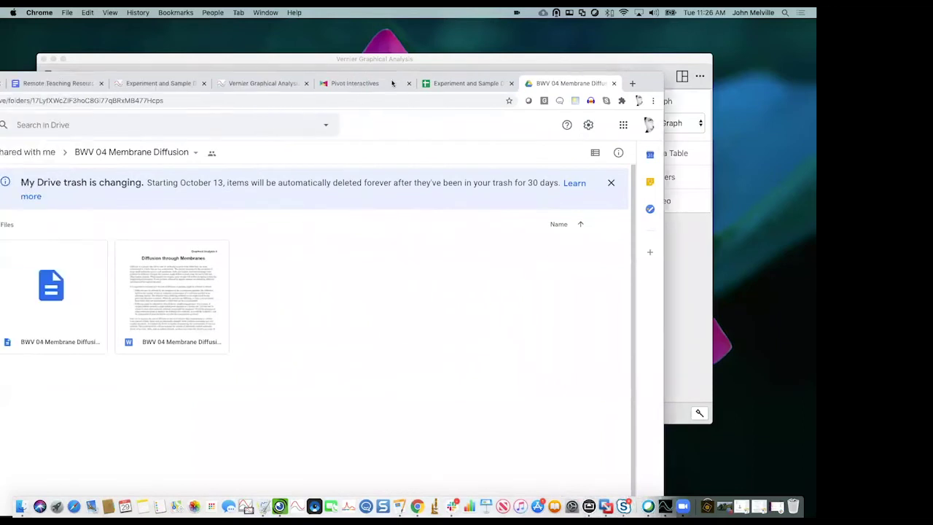
pyautogui.click(382, 77)
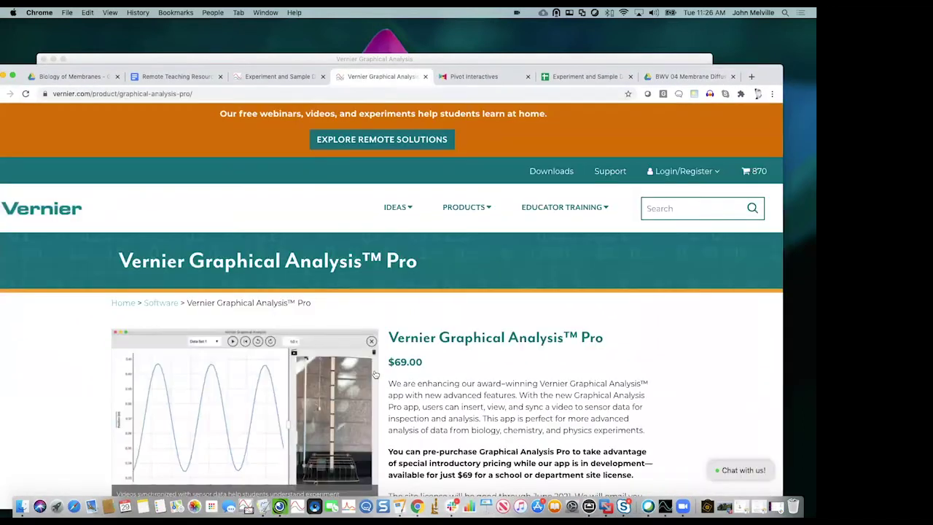
pyautogui.scroll(-2, 376, 373)
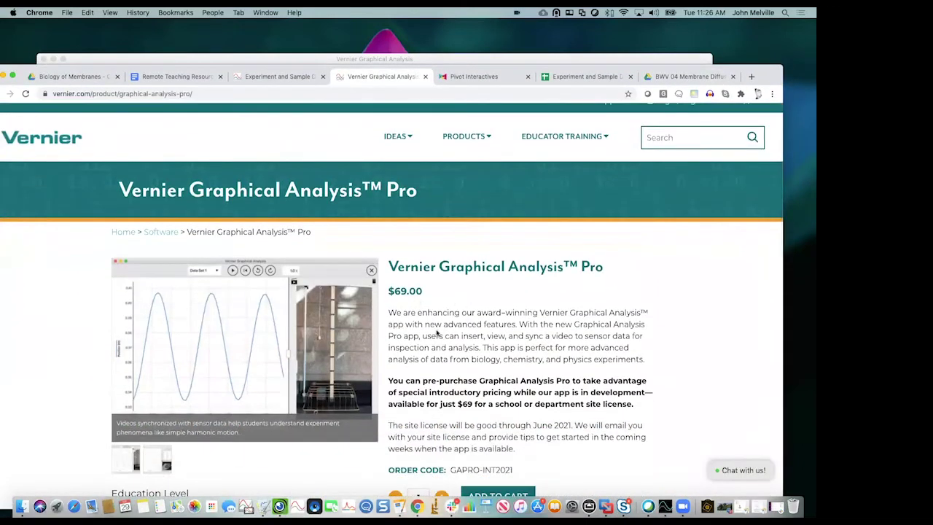
pyautogui.scroll(-2, 415, 299)
pyautogui.scroll(2, 417, 297)
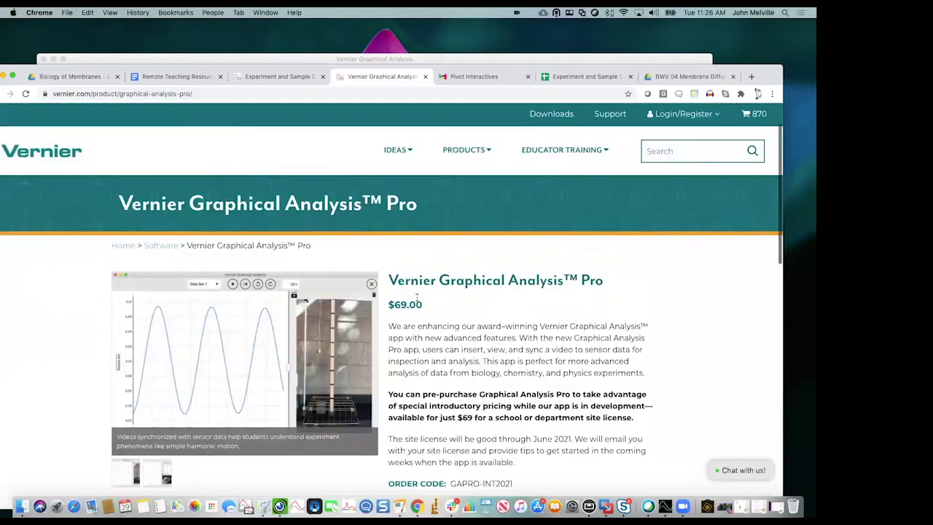
pyautogui.click(174, 79)
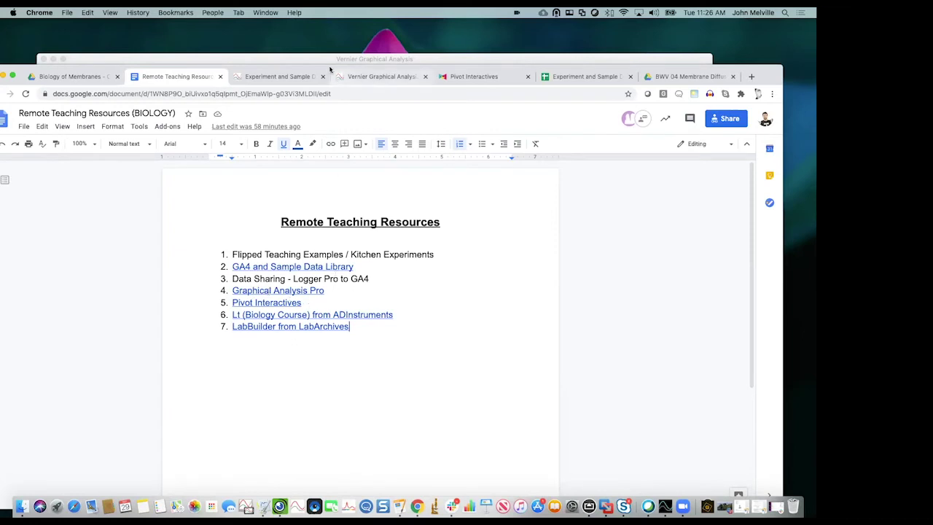
# Move the Chrome window out of the way and place the Logger Pro beet alcohols file beside the Vernier Graphical Analysis window.
pyautogui.moveTo(332, 72); pyautogui.dragTo(0, 306)
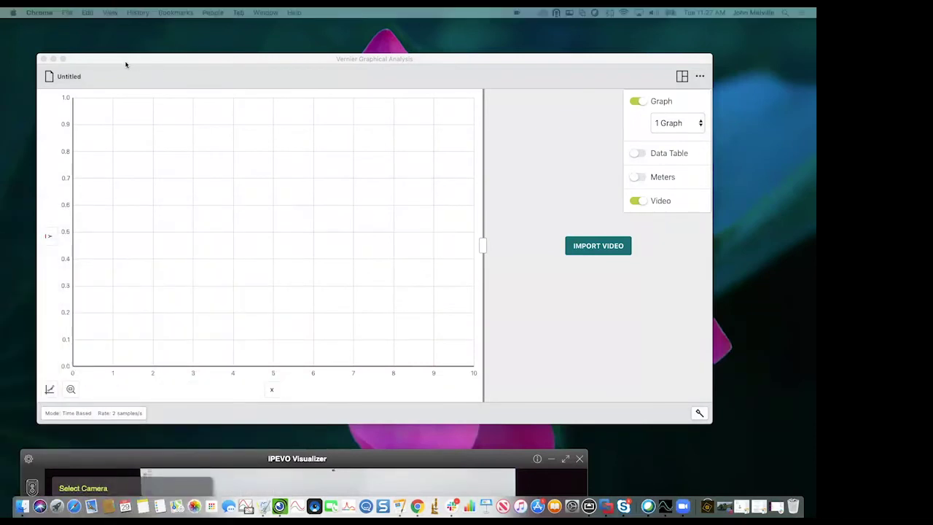
pyautogui.click(63, 82)
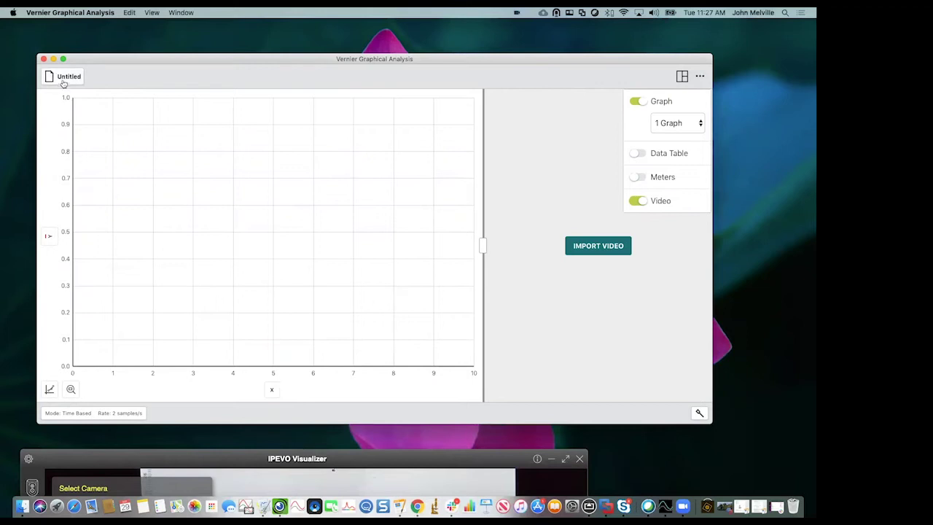
pyautogui.moveTo(139, 61); pyautogui.dragTo(287, 63)
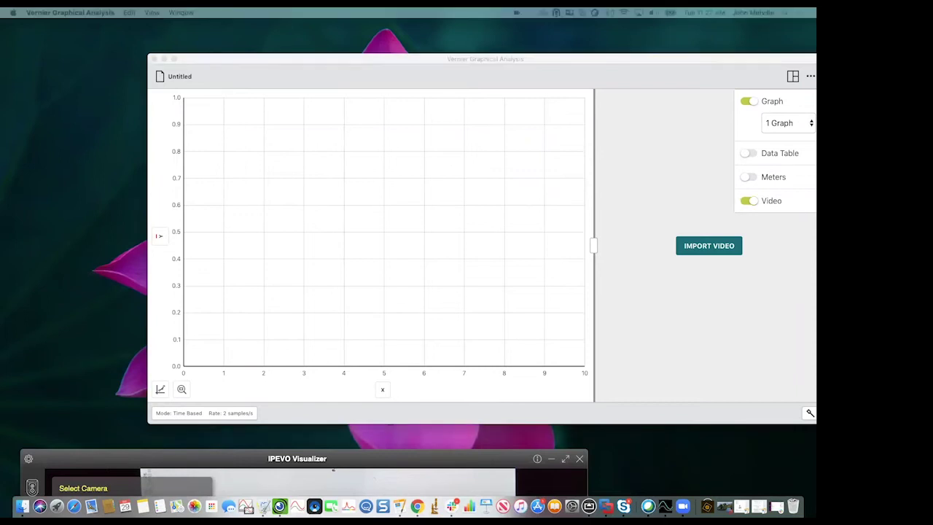
pyautogui.moveTo(0, 58); pyautogui.dragTo(414, 56)
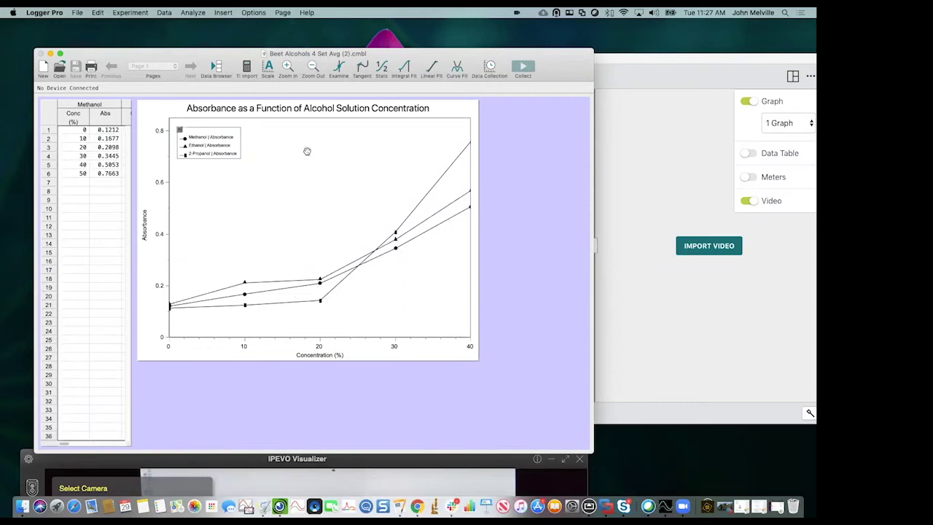
pyautogui.moveTo(170, 53); pyautogui.dragTo(140, 45)
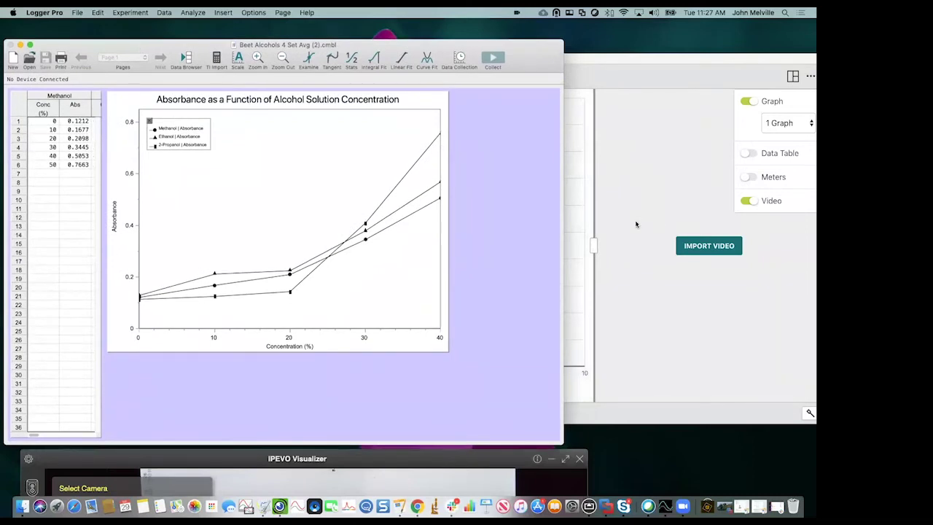
# Create a new Data Sharing experiment in Graphical Analysis and connect it to the discovered device Supers-MacBook-Pro-7.
pyautogui.click(651, 161)
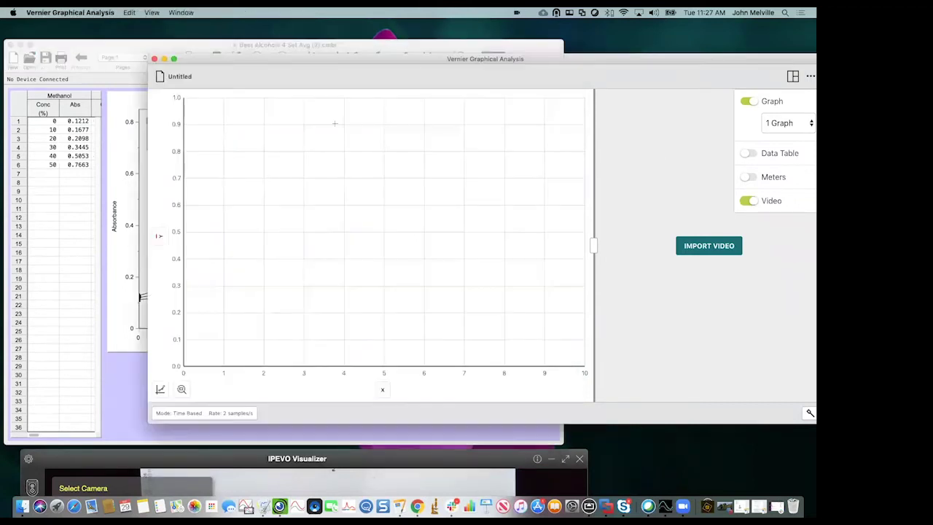
pyautogui.click(180, 77)
pyautogui.click(179, 101)
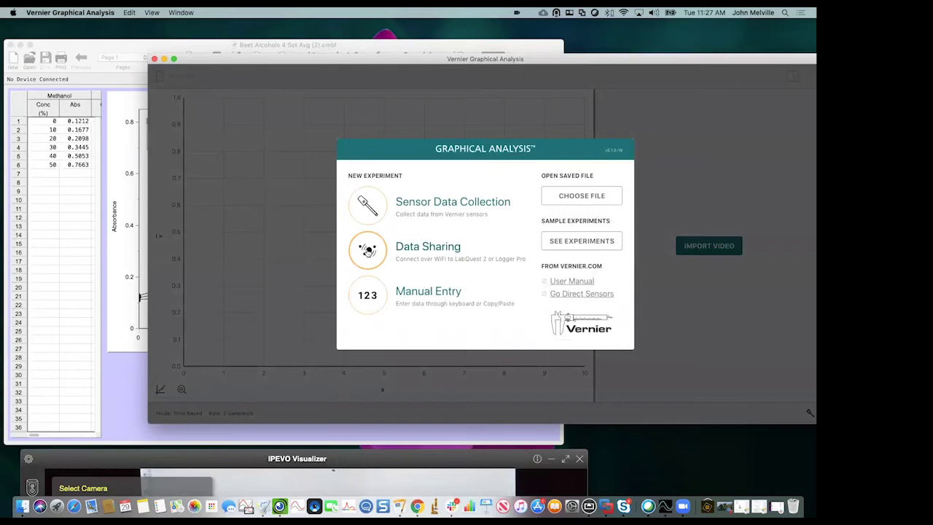
pyautogui.click(368, 250)
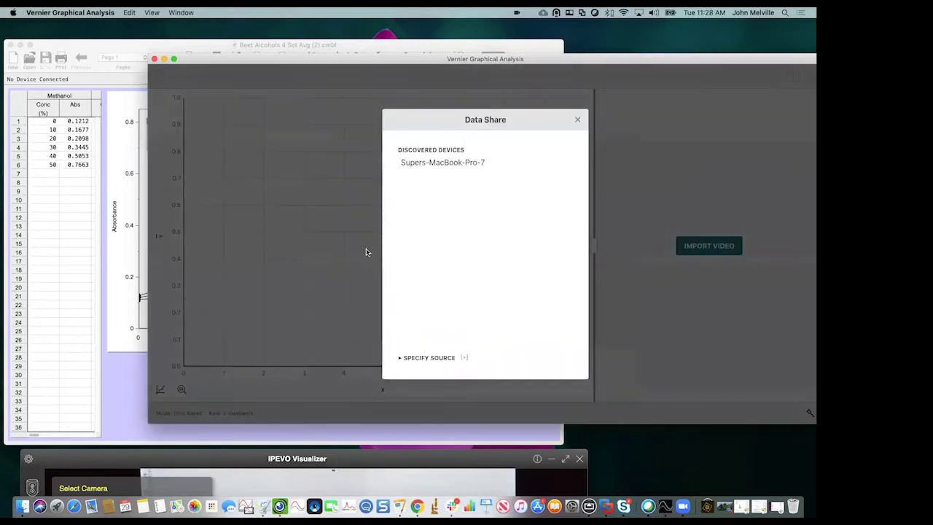
pyautogui.click(452, 162)
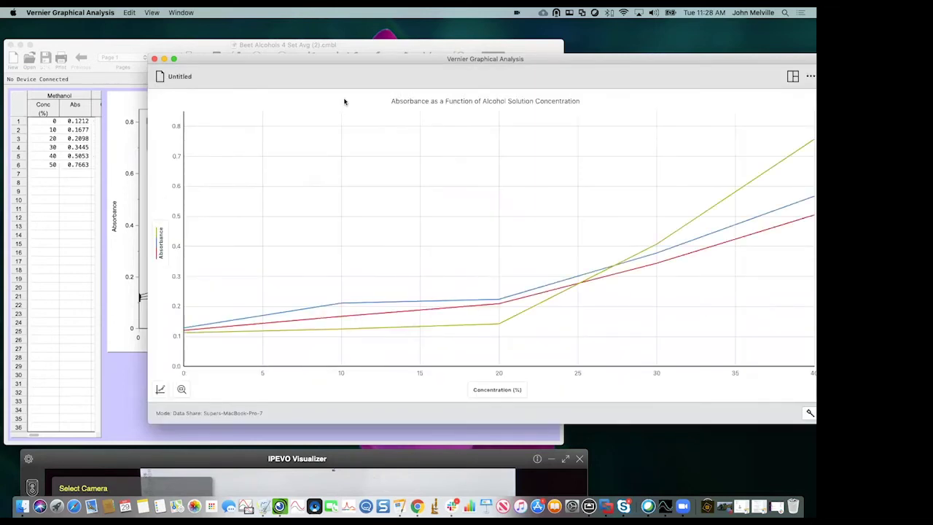
# Clear the Logger Pro window from the desktop and reposition the Graphical Analysis window showing the shared absorbance graph.
pyautogui.moveTo(334, 58); pyautogui.dragTo(271, 83)
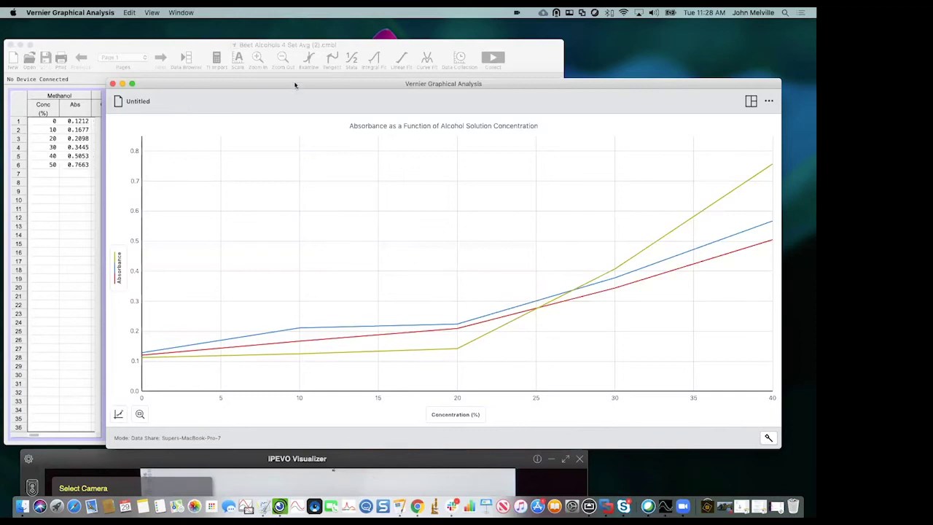
pyautogui.moveTo(294, 85); pyautogui.dragTo(287, 85)
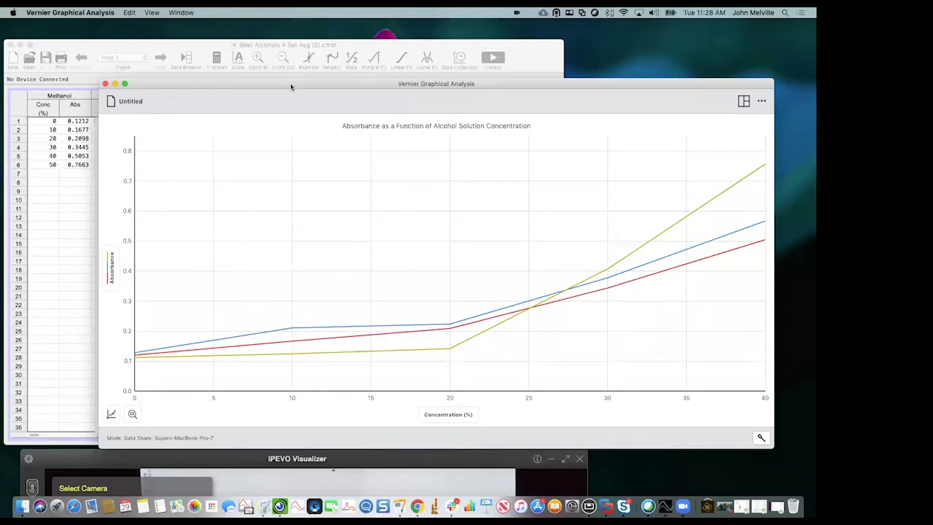
pyautogui.moveTo(290, 87); pyautogui.dragTo(308, 108)
pyautogui.moveTo(170, 45); pyautogui.dragTo(0, 92)
pyautogui.press('super+h')
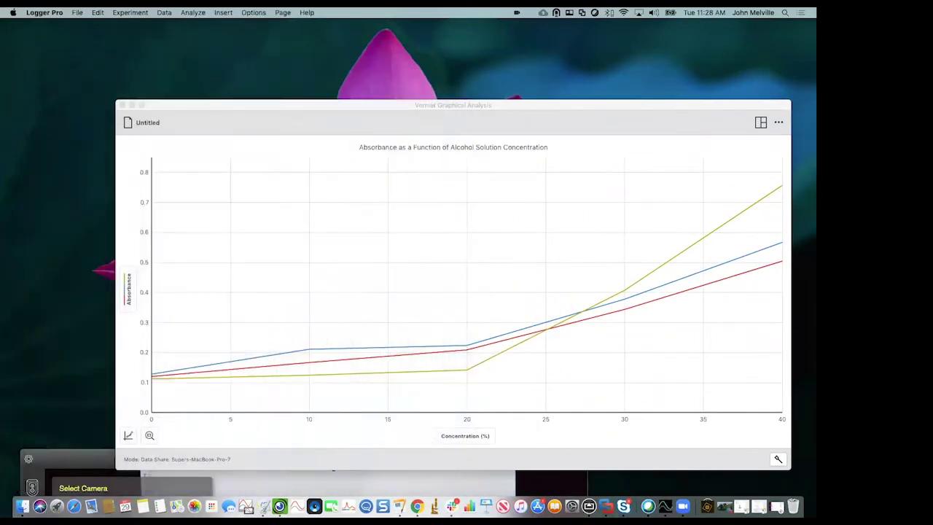
pyautogui.moveTo(208, 107); pyautogui.dragTo(107, 61)
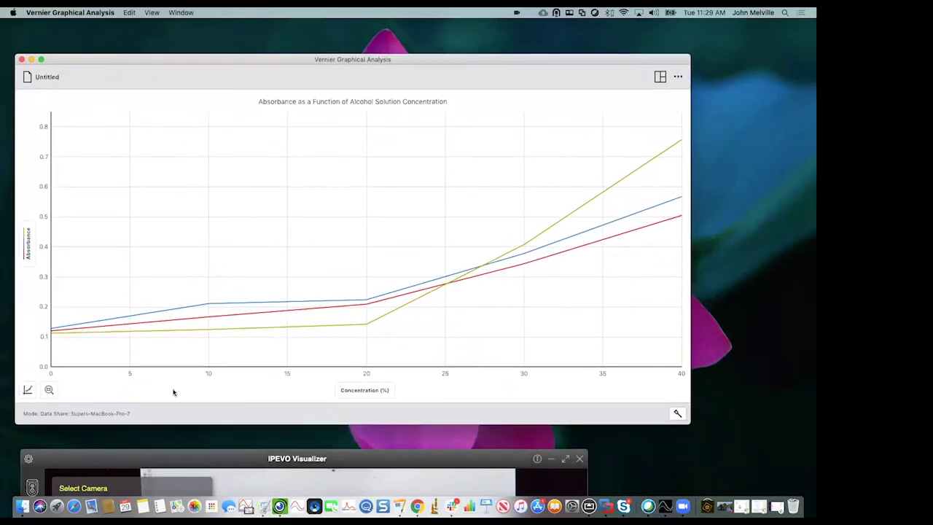
# Show the IPEVO Visualizer well-plate camera view over the graph, and switch to Chrome with the Remote Teaching Resources document in full view.
pyautogui.moveTo(214, 458); pyautogui.dragTo(231, 210)
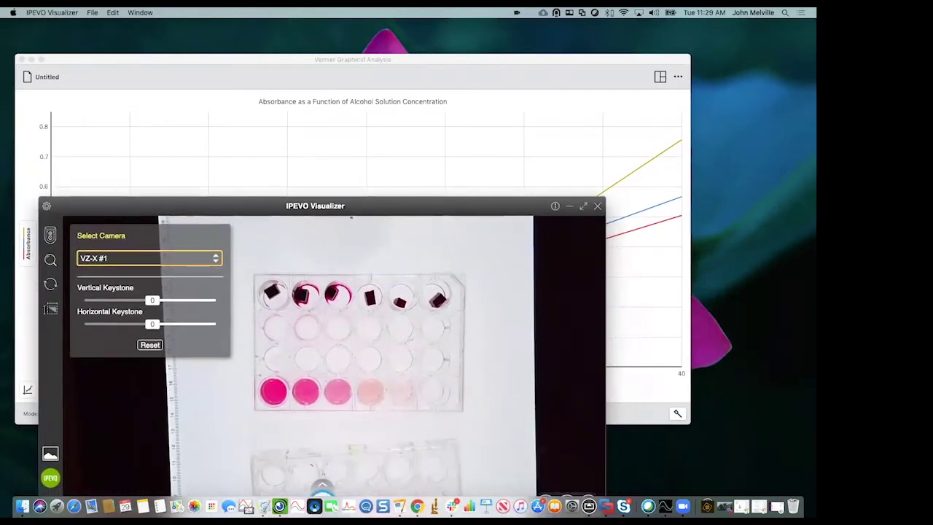
pyautogui.press('super+Tab')
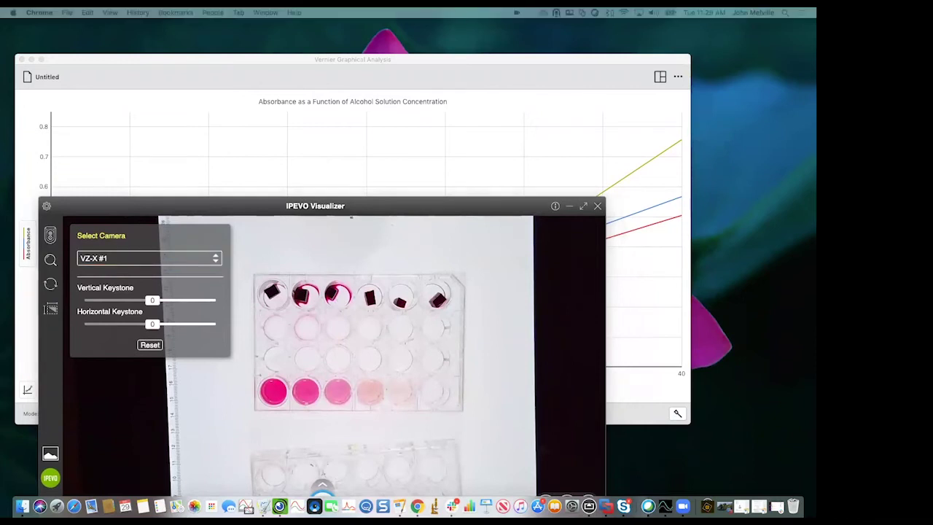
pyautogui.moveTo(35, 169); pyautogui.dragTo(100, 167)
pyautogui.moveTo(104, 169); pyautogui.dragTo(468, 58)
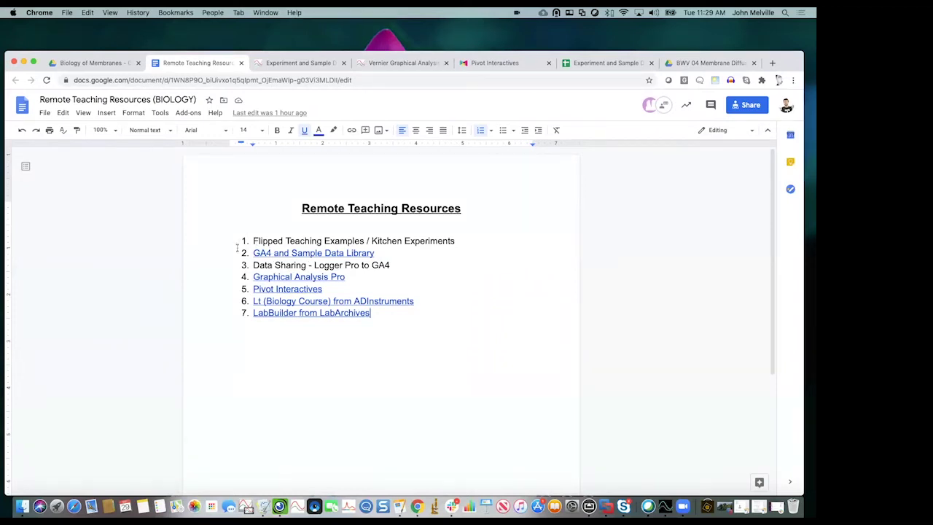
# Follow the Pivot Interactives link in the document and open the Pivot Interactives Library from the website.
pyautogui.click(280, 290)
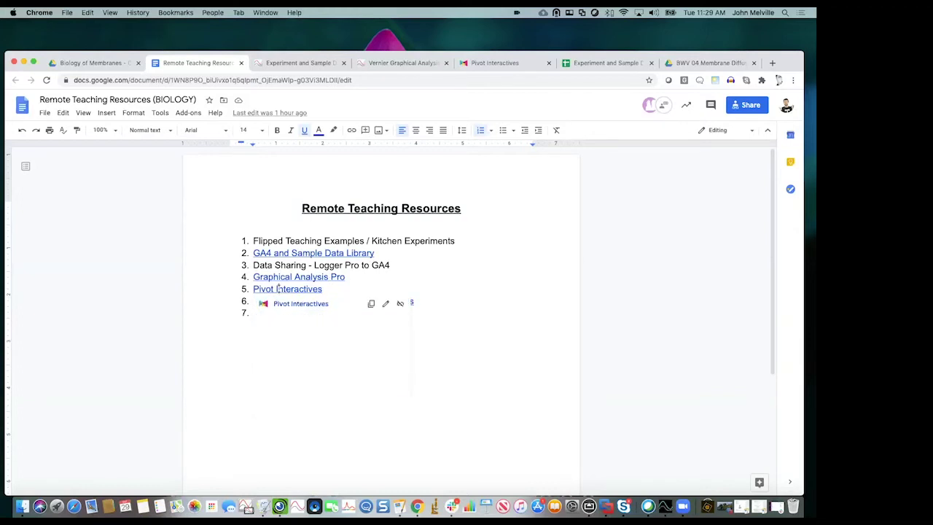
pyautogui.click(299, 304)
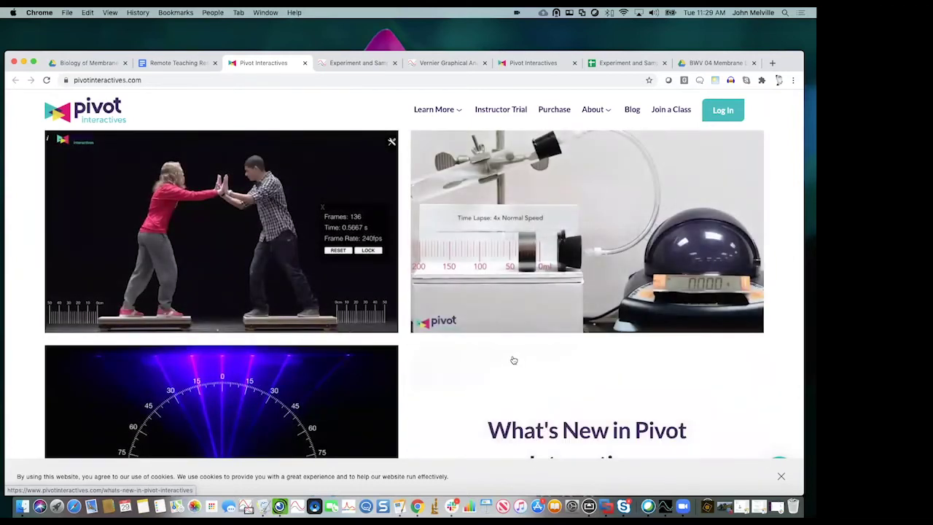
pyautogui.moveTo(453, 115)
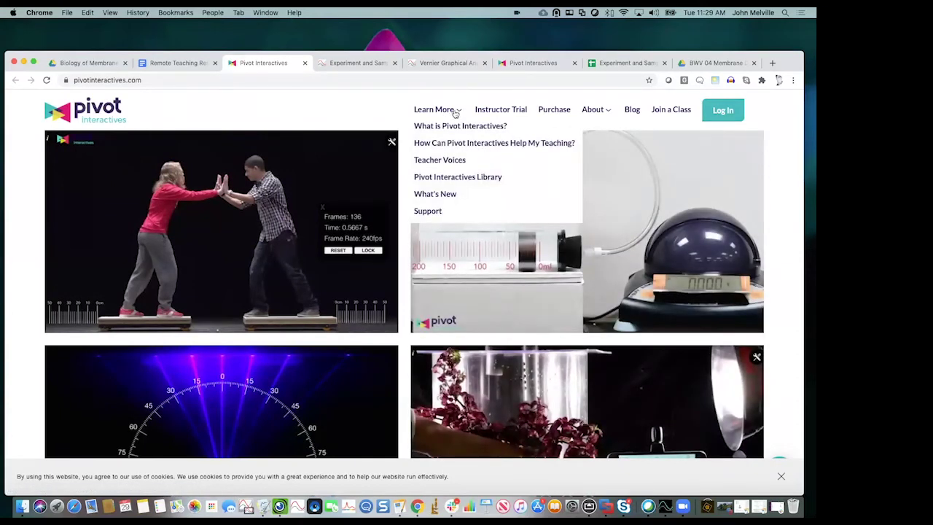
pyautogui.click(454, 179)
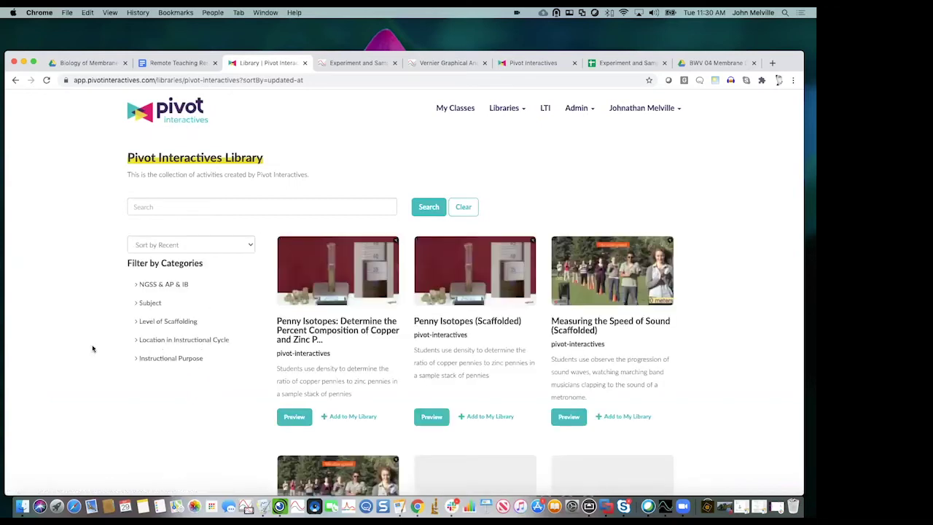
# Filter the Pivot Interactives Library by the subject Biology and browse the listed activities.
pyautogui.scroll(-2, 122, 404)
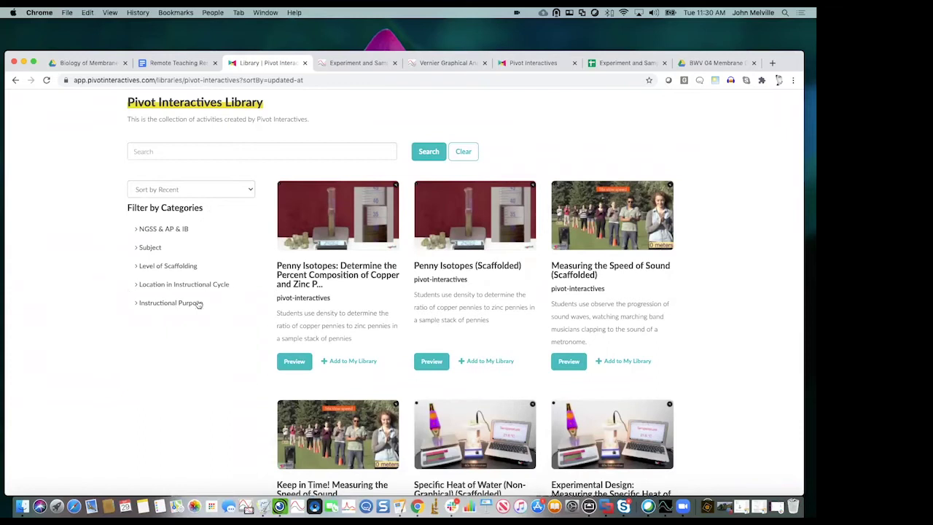
pyautogui.click(137, 248)
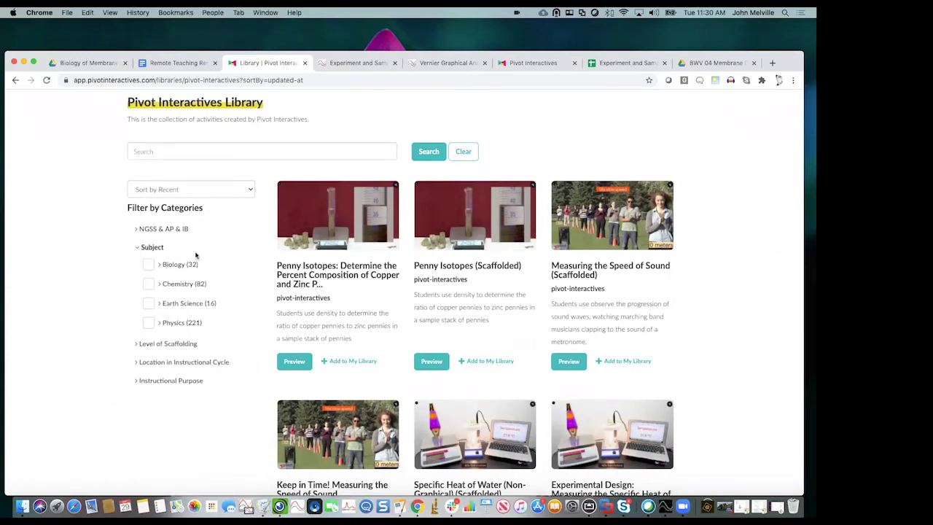
pyautogui.click(149, 265)
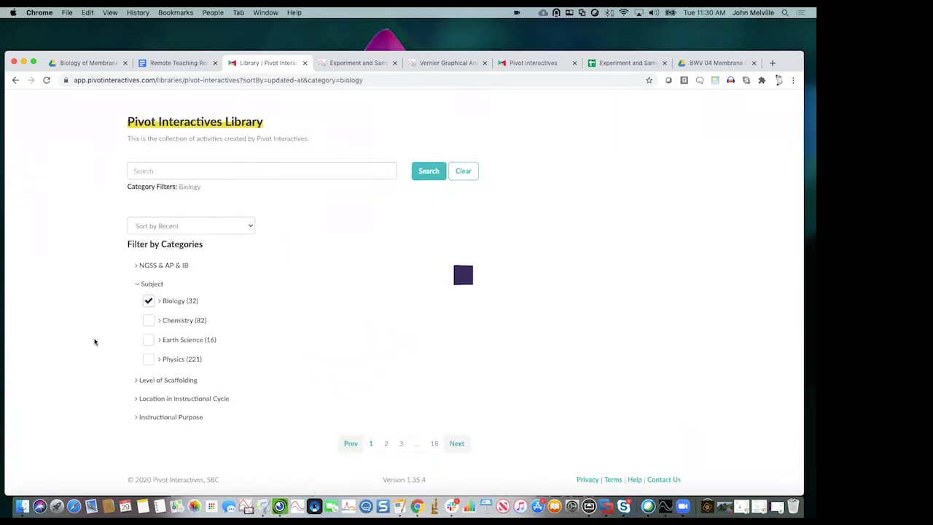
pyautogui.scroll(-1, 94, 342)
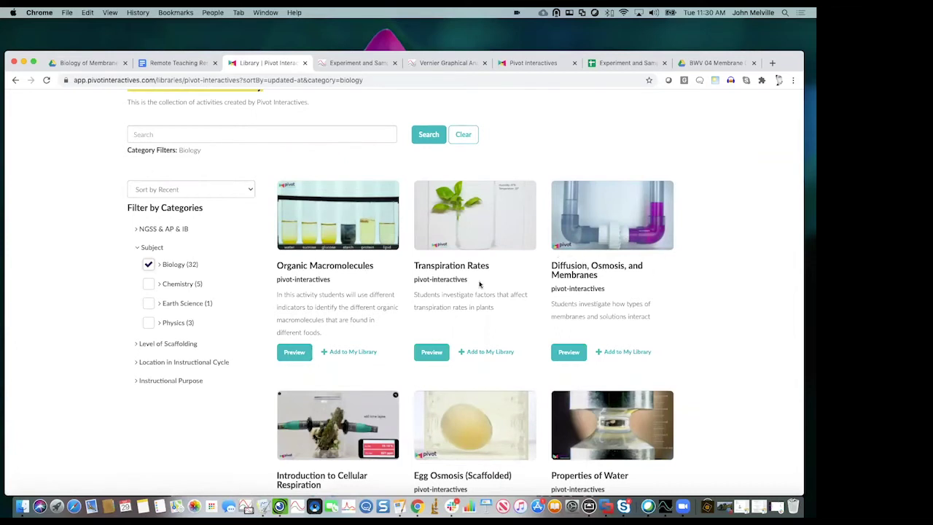
pyautogui.scroll(-3, 478, 284)
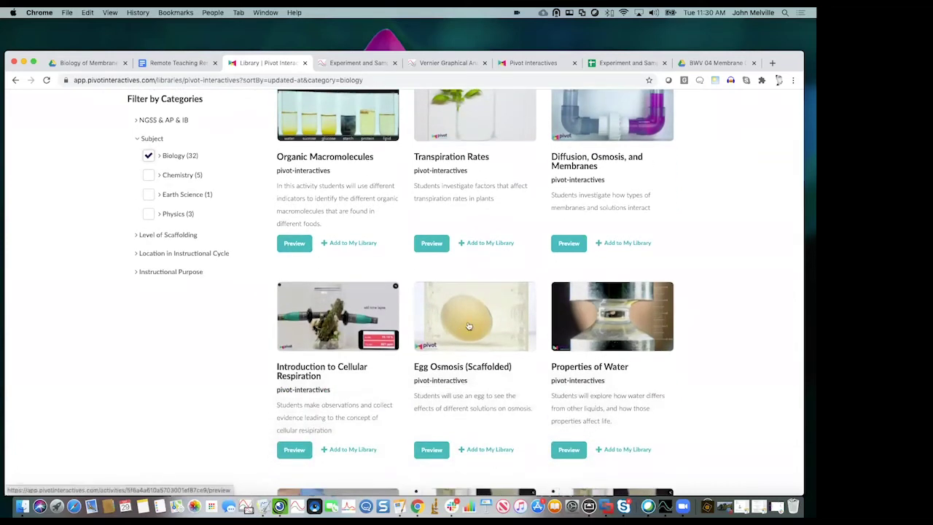
pyautogui.scroll(-3, 437, 335)
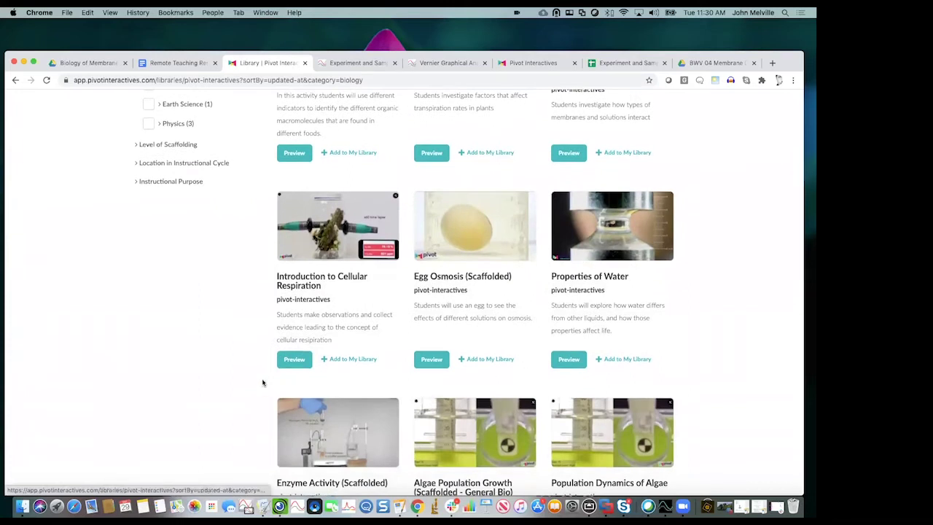
pyautogui.scroll(-4, 292, 382)
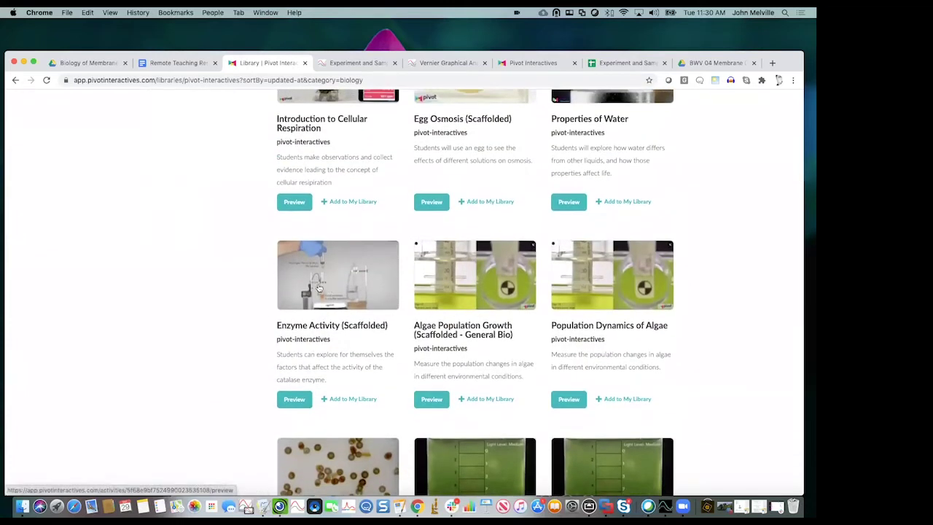
pyautogui.scroll(7, 240, 327)
pyautogui.scroll(2, 239, 328)
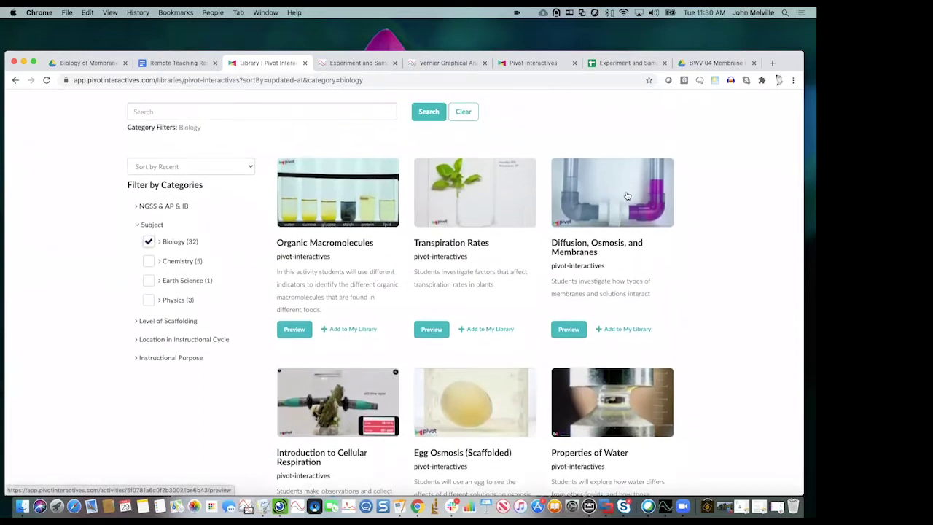
# Open the Diffusion, Osmosis, and Membranes activity preview and review Part 1 with its U-tube membrane video.
pyautogui.click(614, 204)
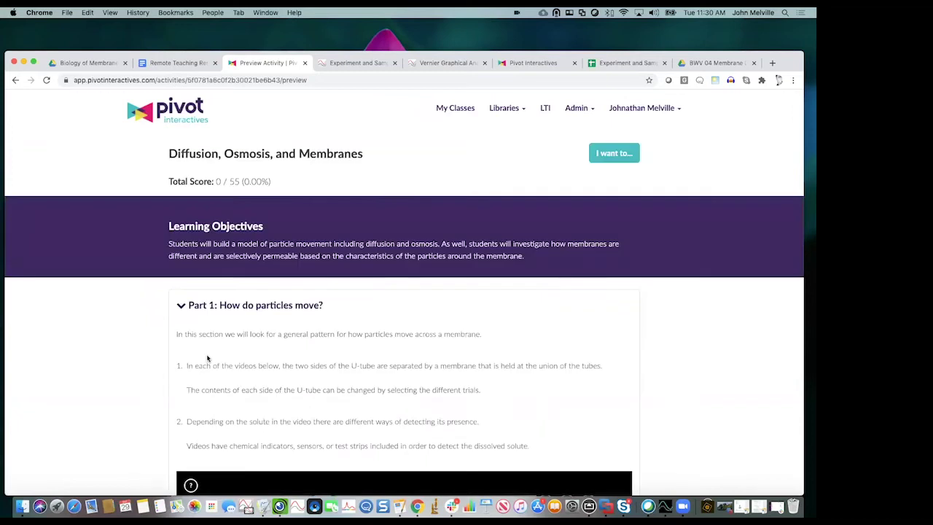
pyautogui.scroll(-2, 126, 372)
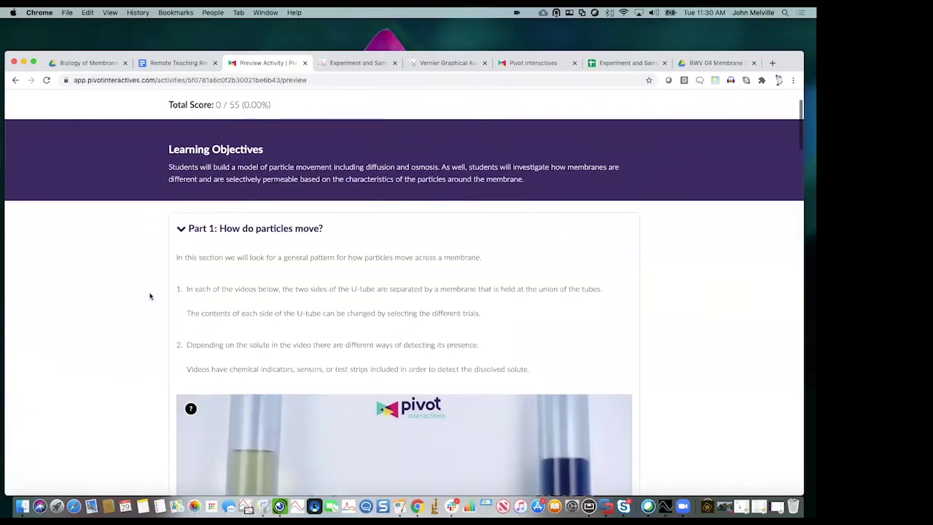
pyautogui.scroll(-1, 114, 333)
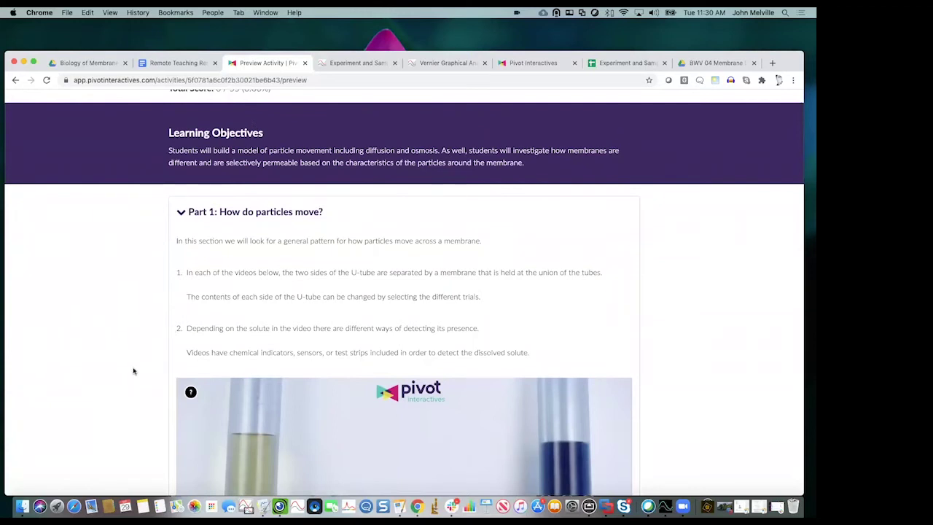
pyautogui.scroll(-2, 139, 364)
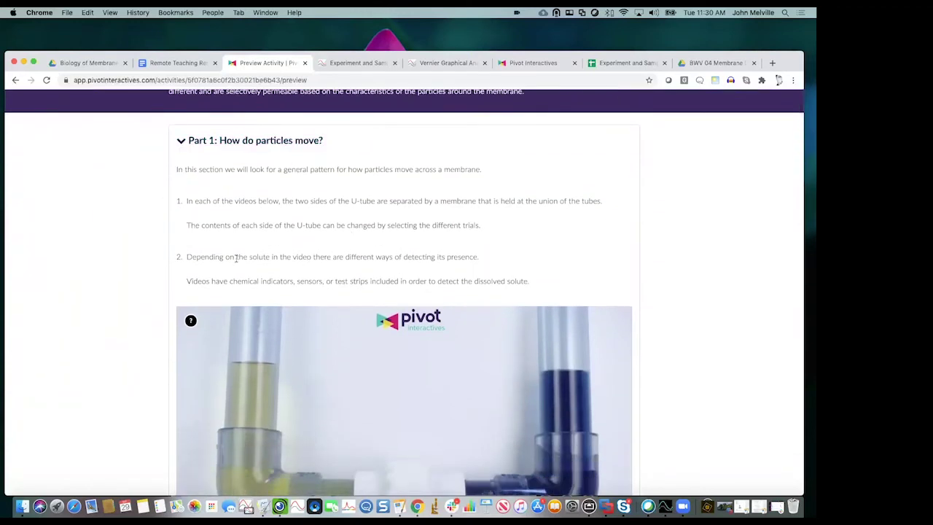
pyautogui.scroll(-5, 134, 368)
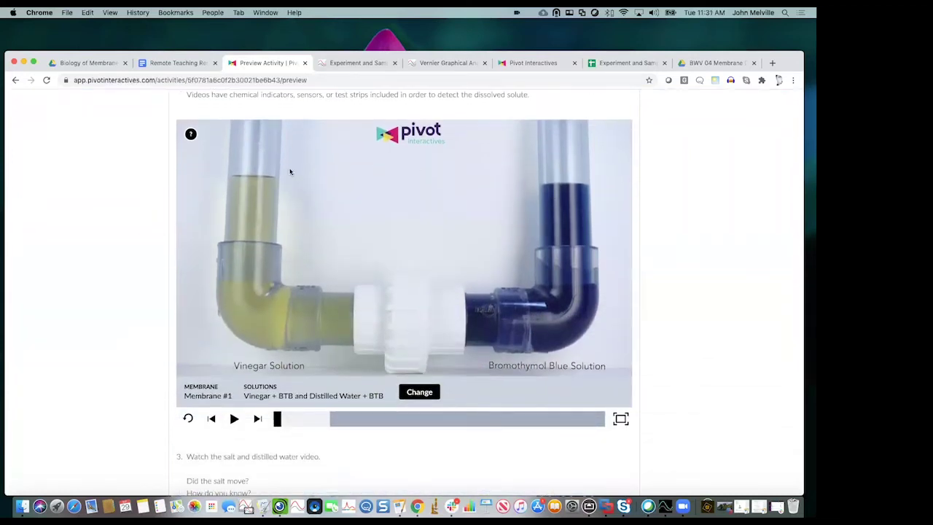
pyautogui.scroll(-1, 124, 364)
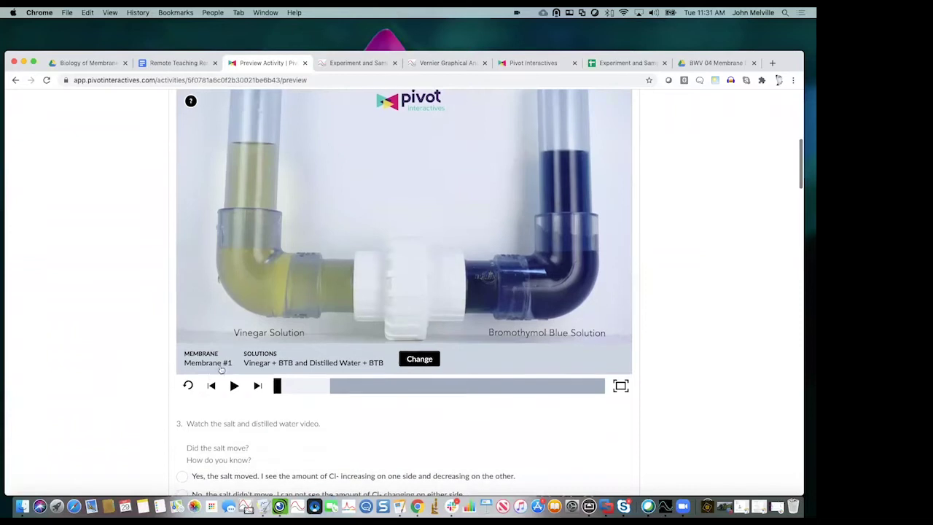
pyautogui.scroll(1, 230, 354)
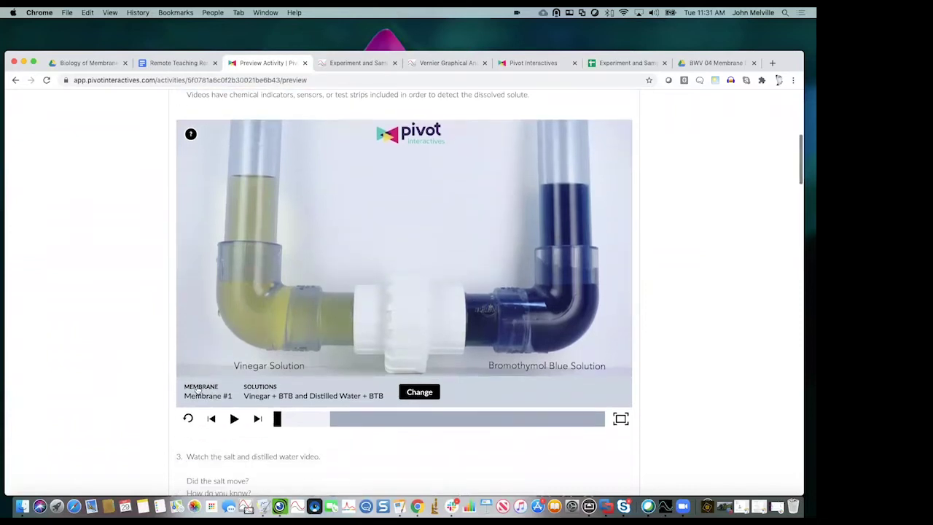
# Show the membrane and solution choices for the U-tube video and review the salt movement question in Part 1.
pyautogui.click(203, 392)
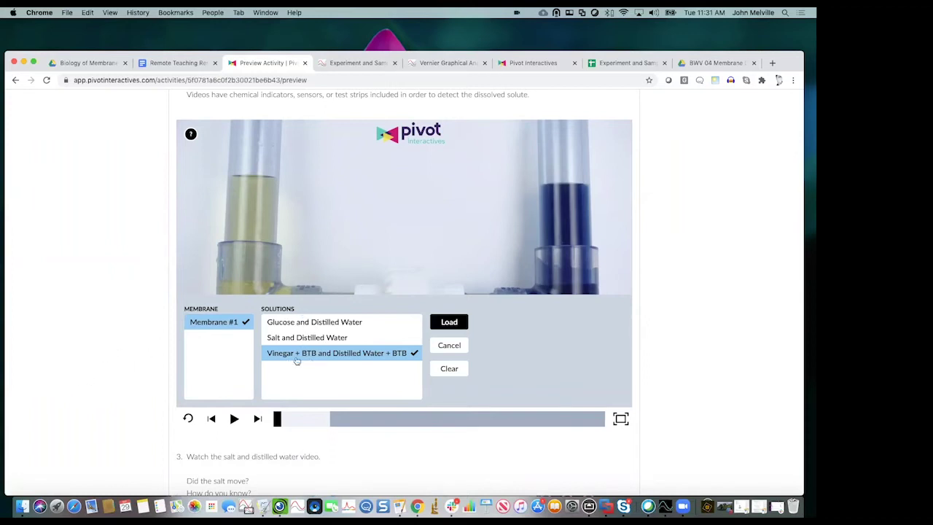
pyautogui.scroll(-3, 110, 393)
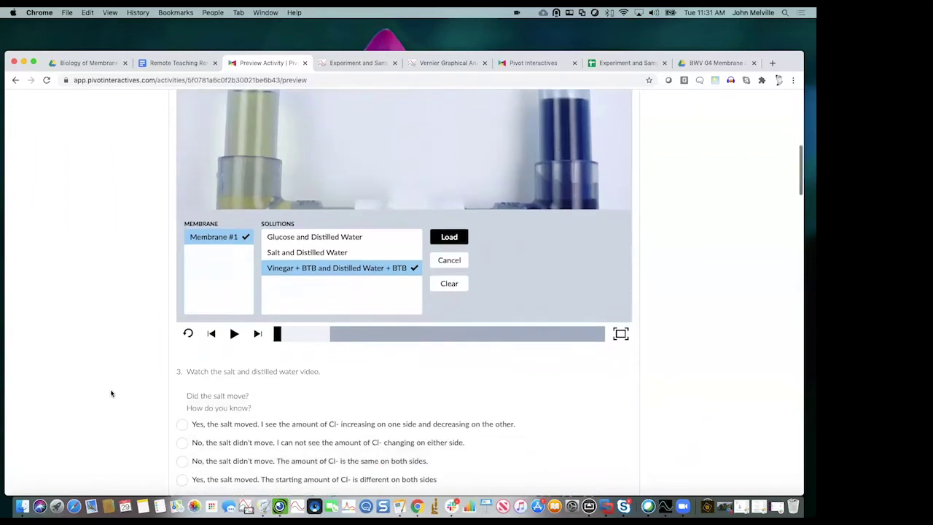
pyautogui.scroll(6, 111, 394)
pyautogui.scroll(6, 111, 393)
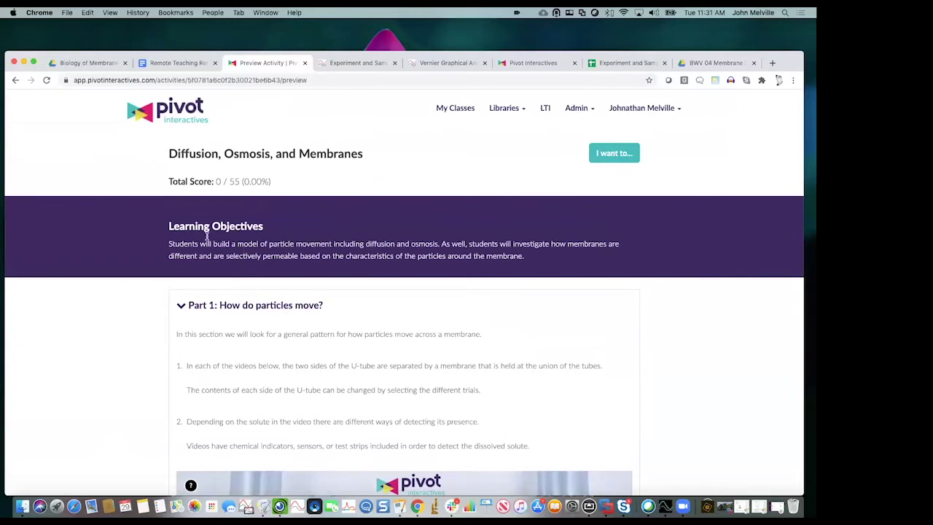
pyautogui.scroll(-1, 133, 356)
pyautogui.click(636, 108)
pyautogui.click(503, 167)
pyautogui.scroll(-1, 282, 296)
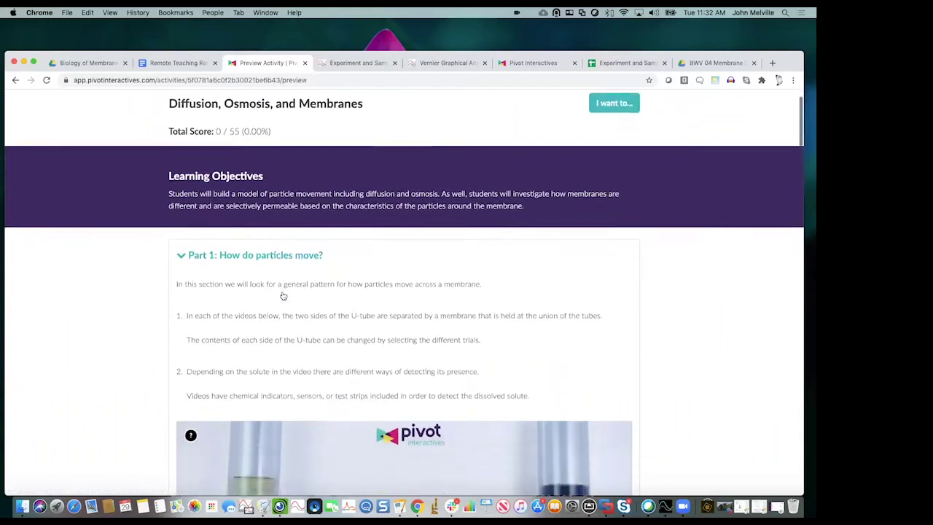
pyautogui.scroll(1, 282, 296)
pyautogui.scroll(-5, 282, 292)
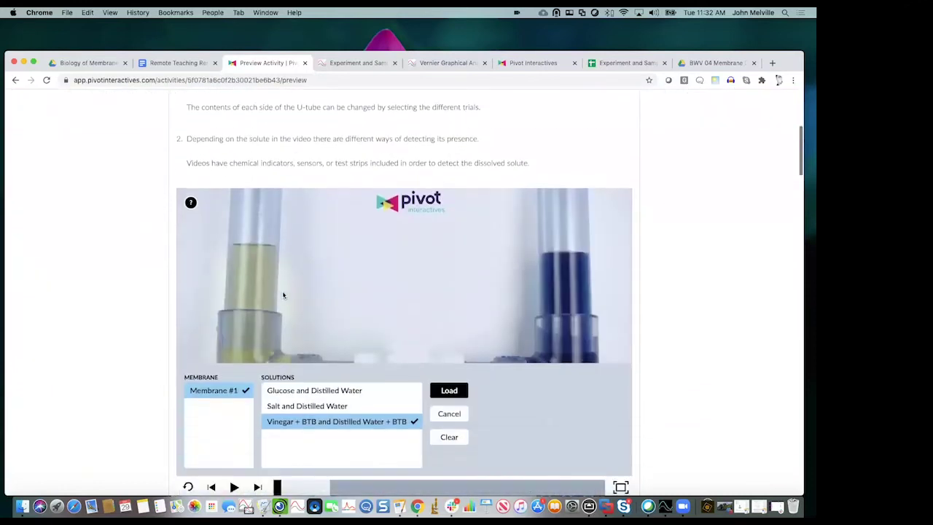
pyautogui.scroll(4, 282, 292)
# Leave the activity preview, reopen the Pivot Interactives Library and filter it by the subject Biology.
pyautogui.click(16, 80)
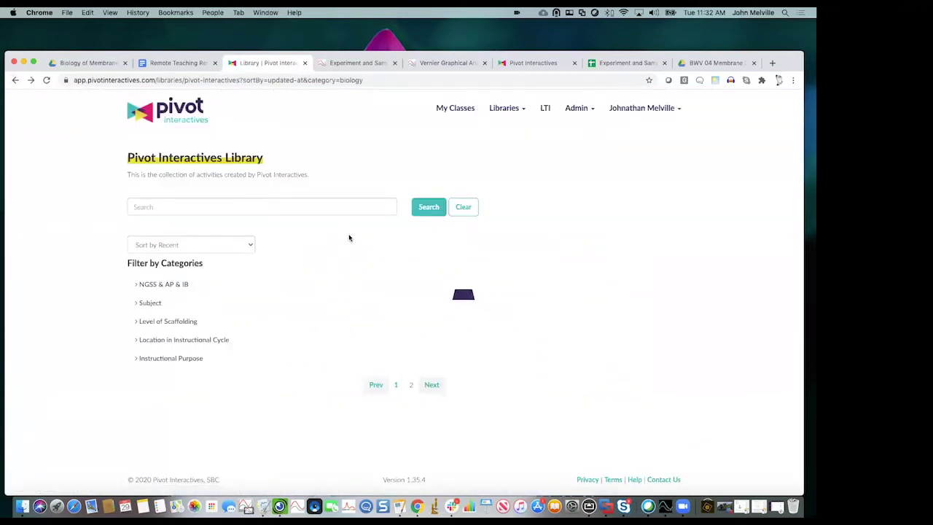
pyautogui.click(513, 111)
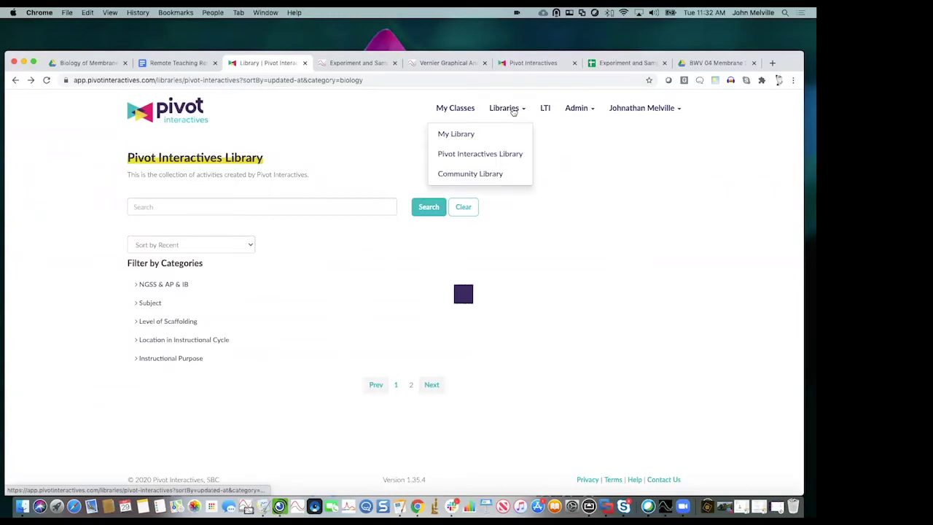
pyautogui.click(467, 154)
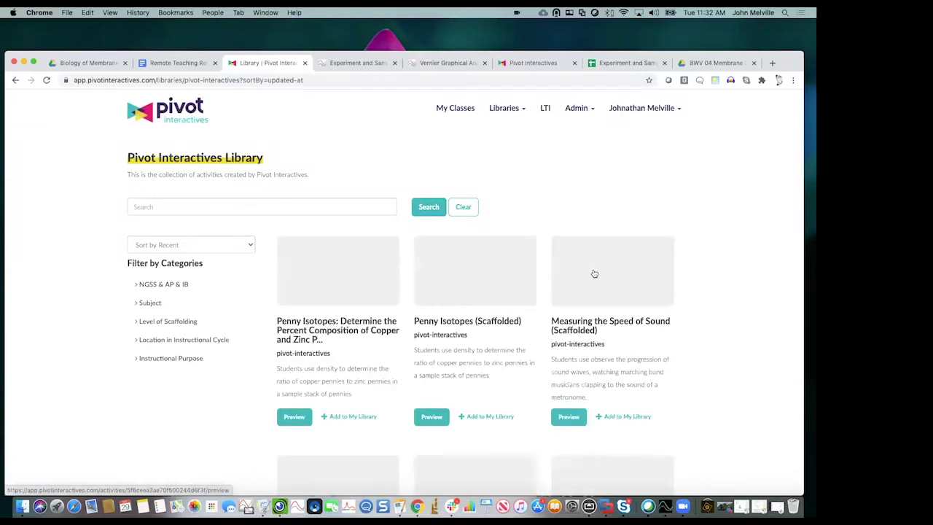
pyautogui.scroll(-1, 371, 361)
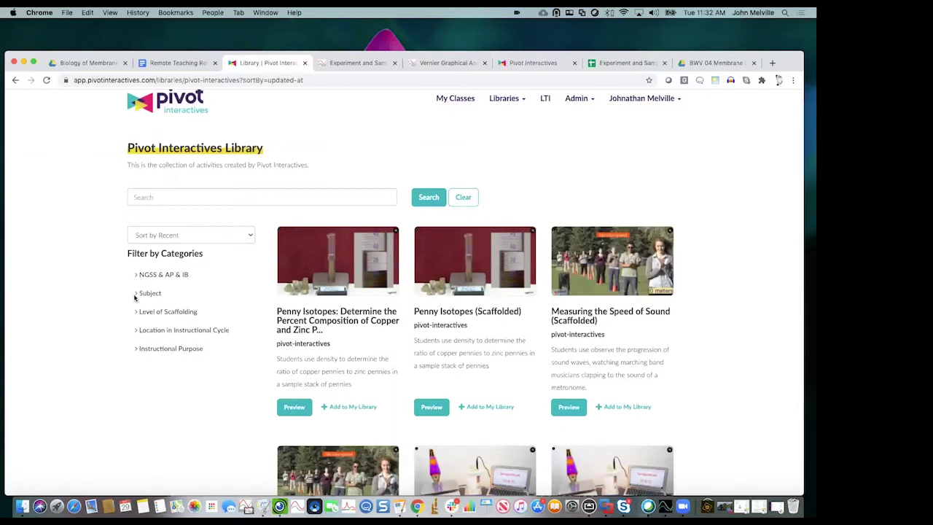
pyautogui.click(140, 293)
pyautogui.click(154, 311)
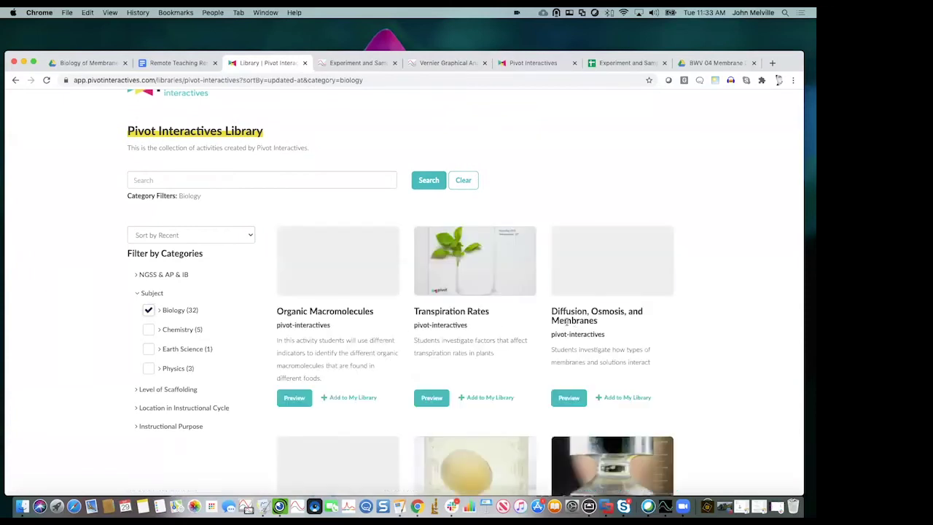
# Add the Diffusion, Osmosis, and Membranes activity to the personal library and dismiss the notification.
pyautogui.scroll(-1, 499, 325)
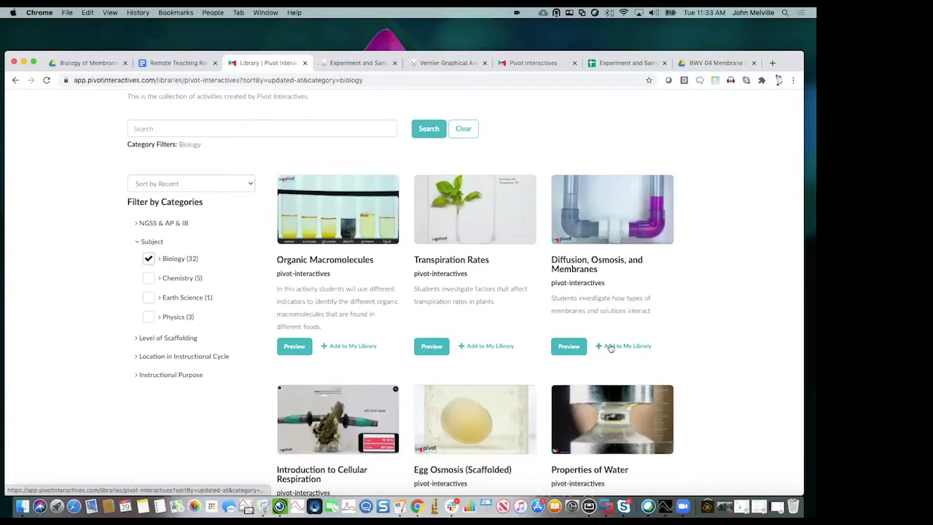
pyautogui.click(610, 347)
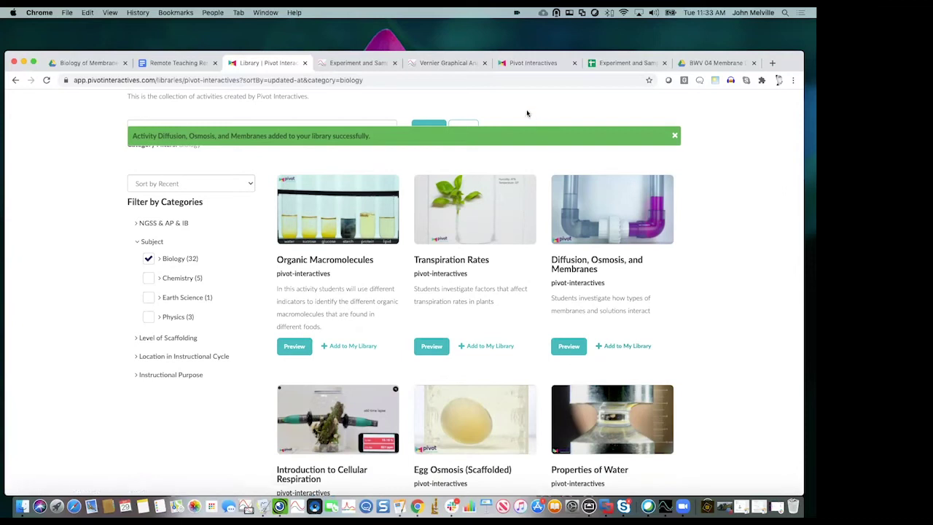
pyautogui.click(674, 136)
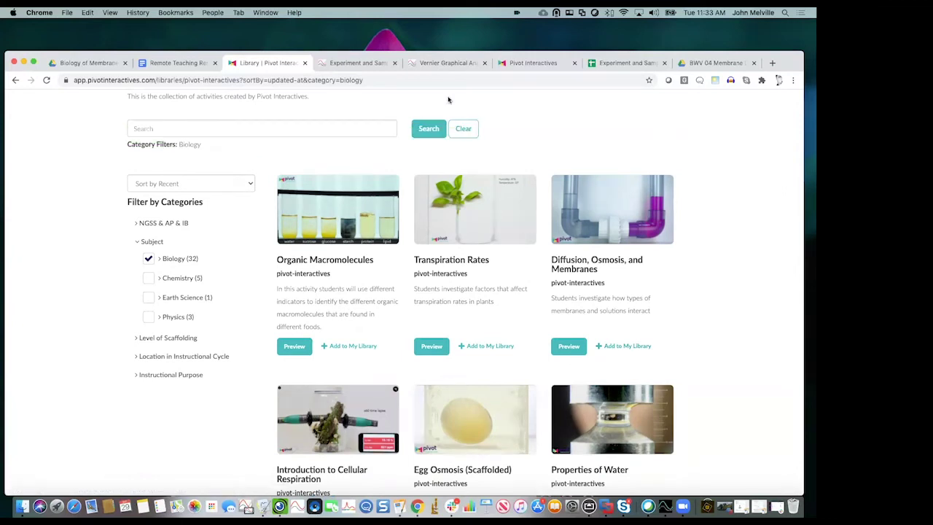
# Open My Library and browse the copied biology activities listed under My Activities.
pyautogui.scroll(3, 469, 150)
pyautogui.click(502, 110)
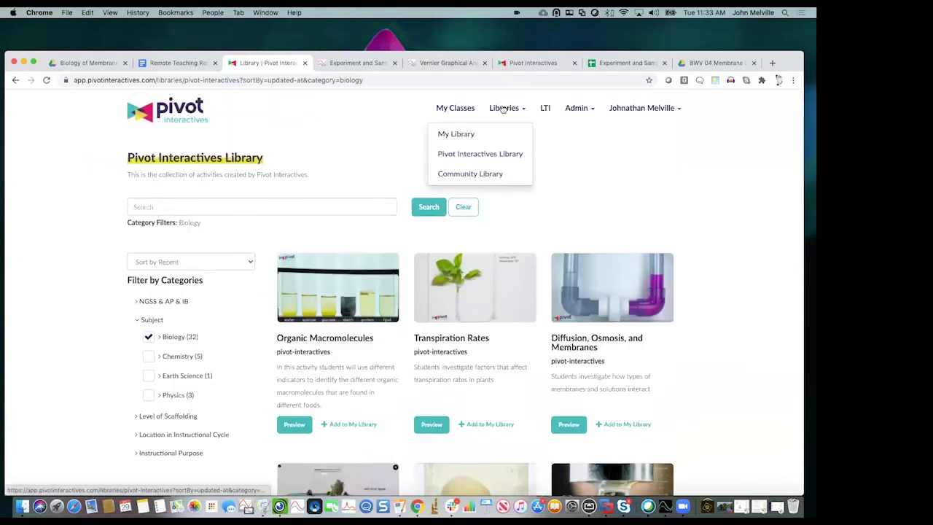
pyautogui.click(456, 138)
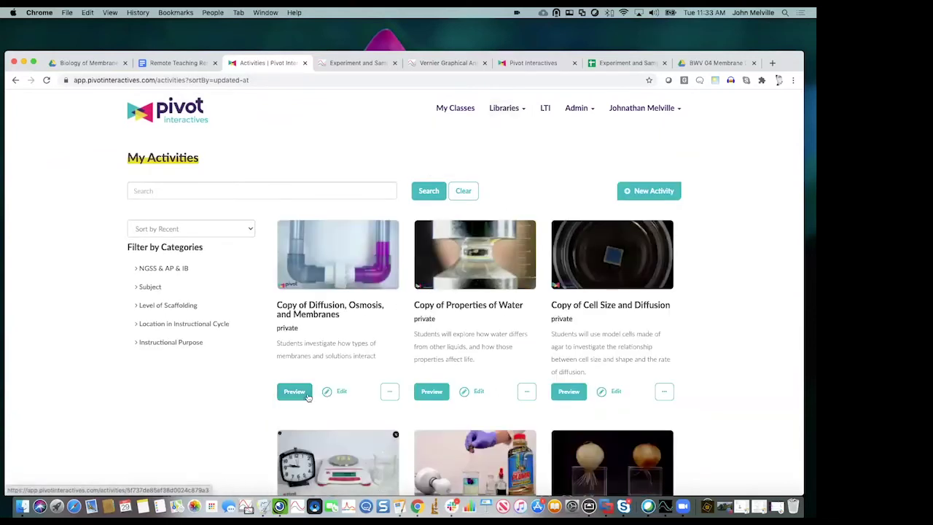
pyautogui.scroll(-1, 340, 392)
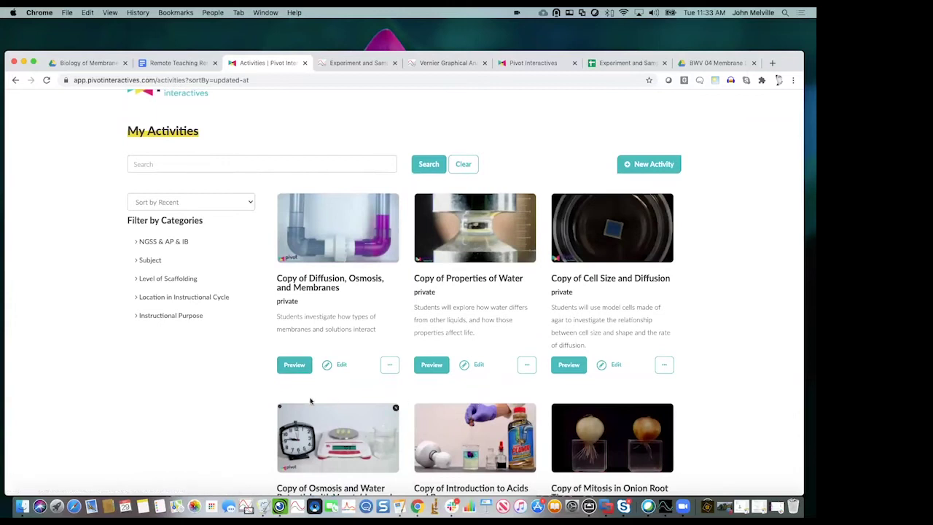
pyautogui.scroll(-1, 208, 421)
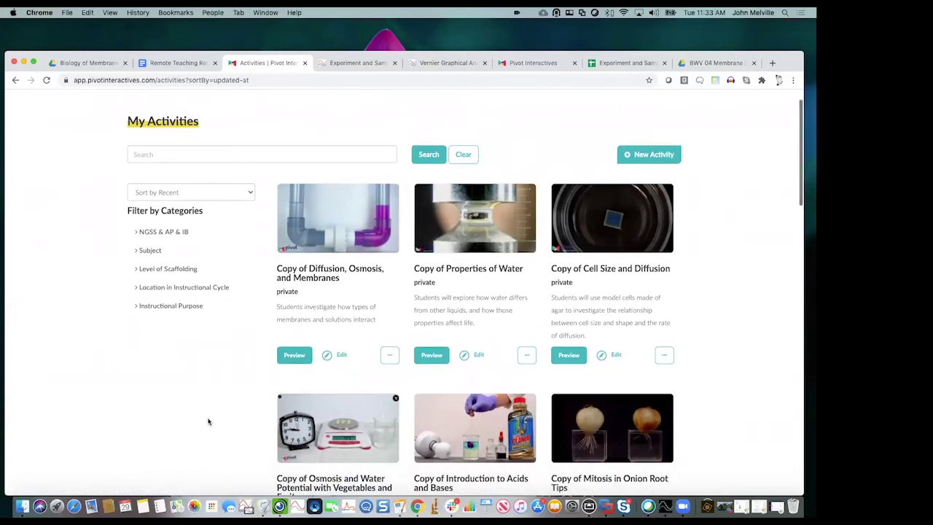
pyautogui.scroll(-3, 208, 421)
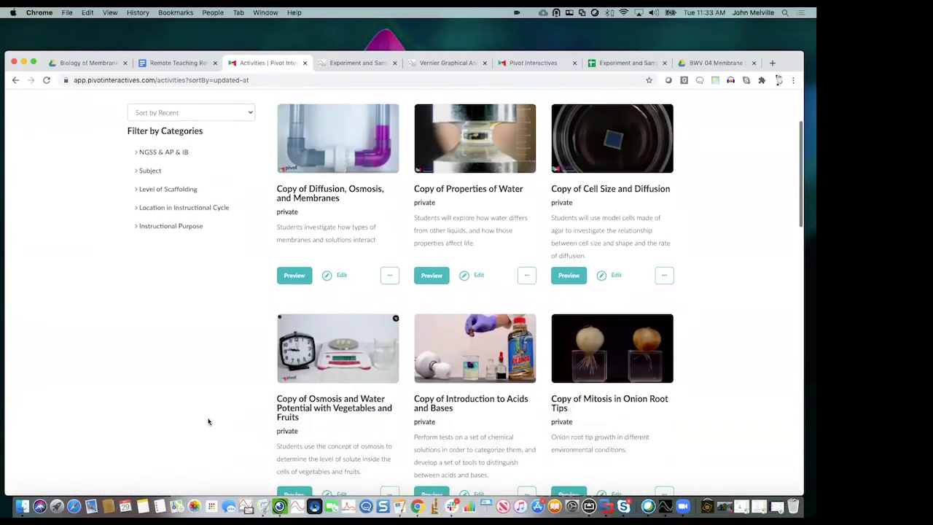
pyautogui.scroll(-4, 208, 421)
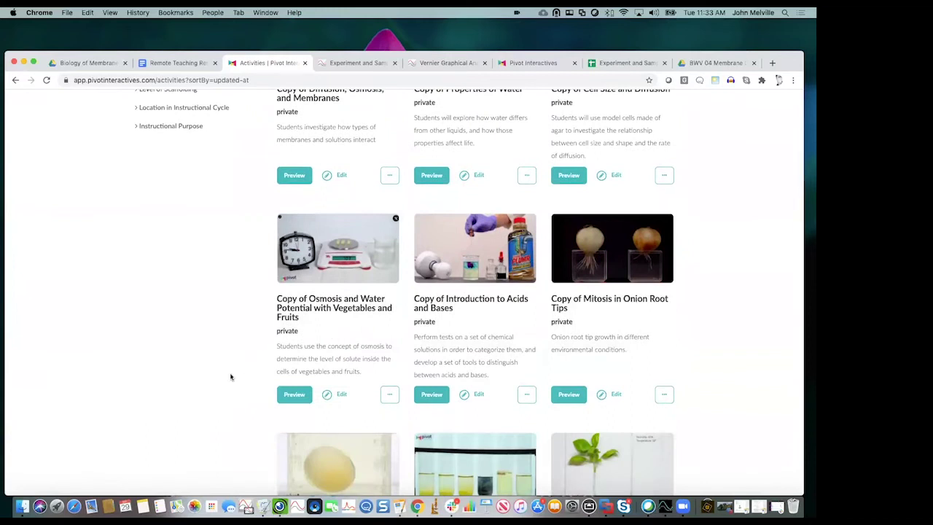
pyautogui.scroll(-4, 222, 409)
pyautogui.scroll(12, 223, 409)
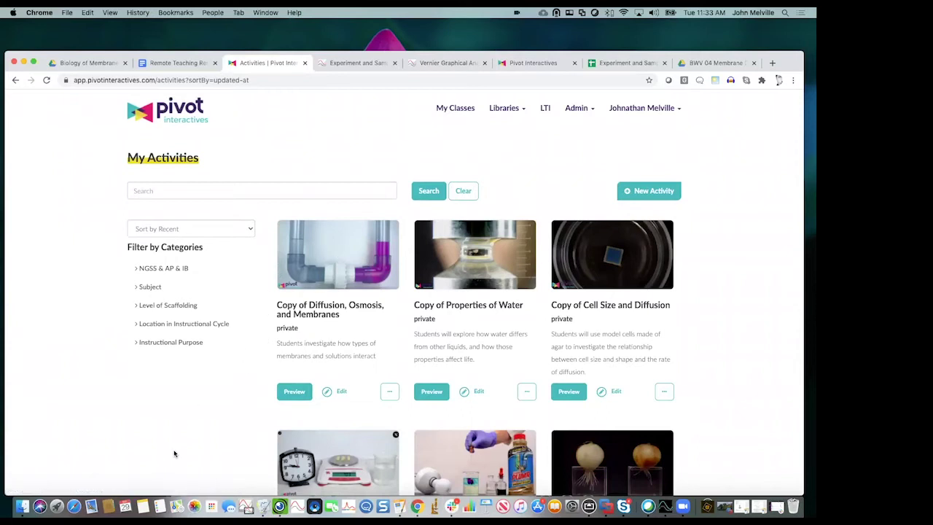
# Preview Copy of Diffusion, Osmosis, and Membranes and review the Part 1 video and questions 3 to 5.
pyautogui.click(295, 392)
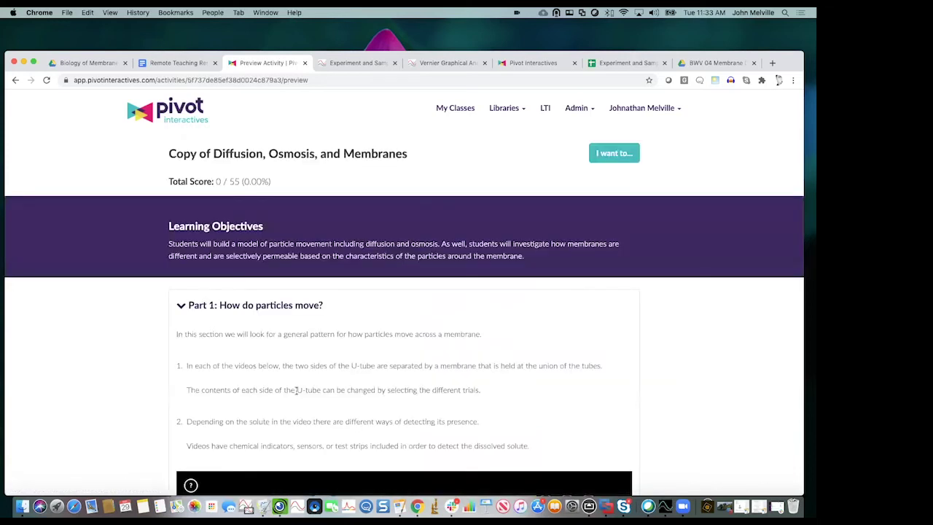
pyautogui.scroll(-10, 324, 362)
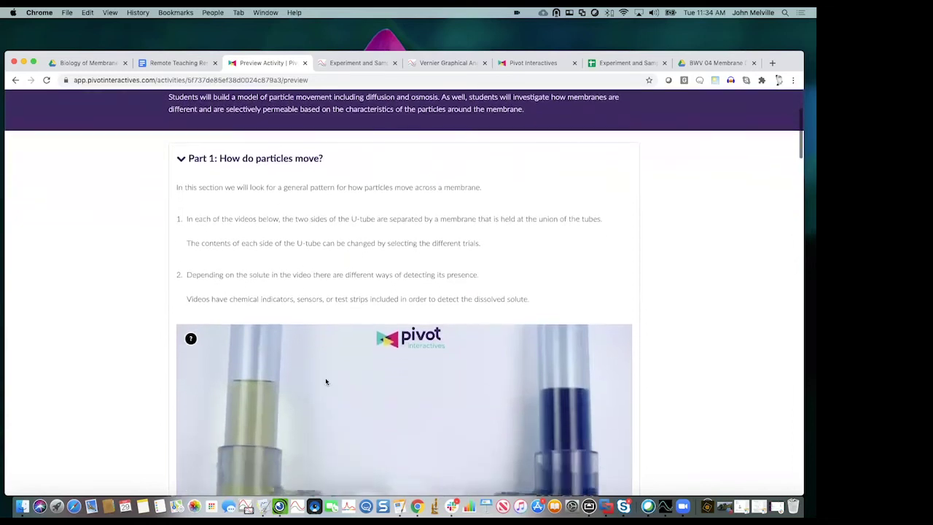
pyautogui.scroll(-6, 326, 380)
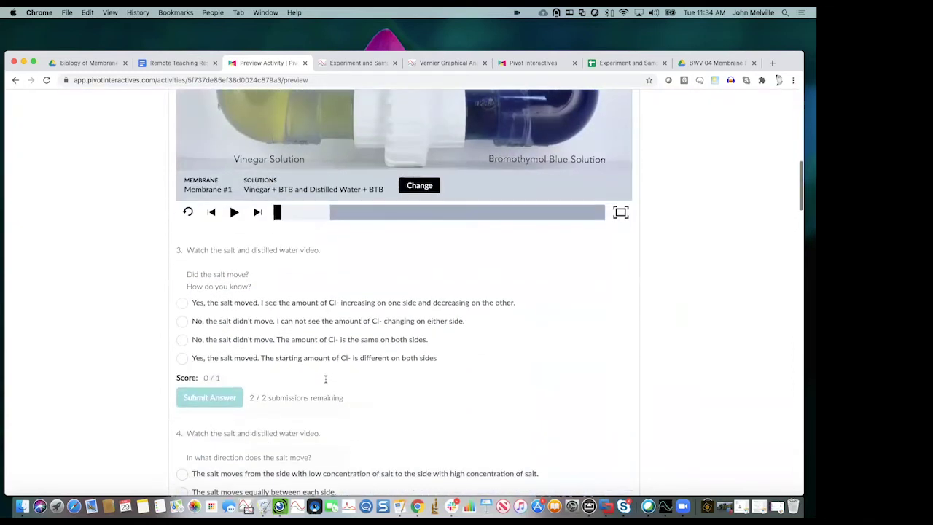
pyautogui.scroll(-1, 326, 381)
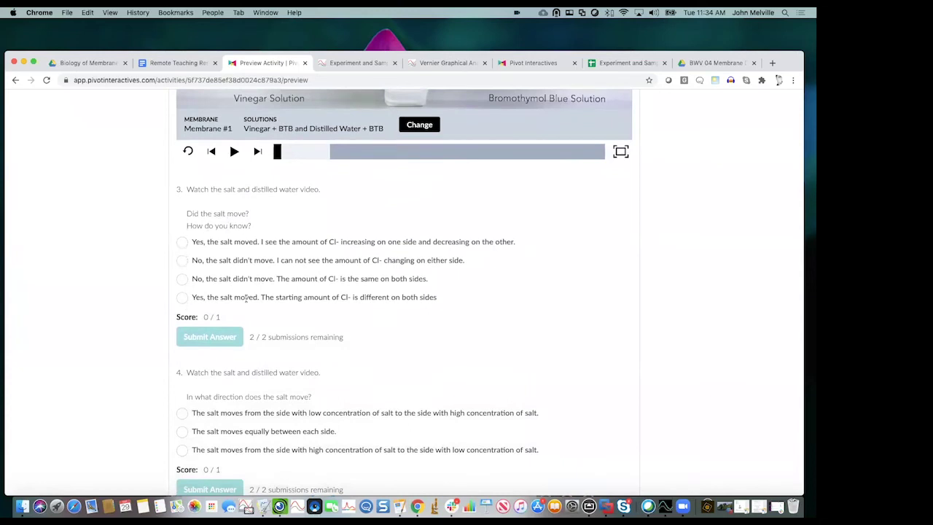
pyautogui.scroll(-7, 255, 333)
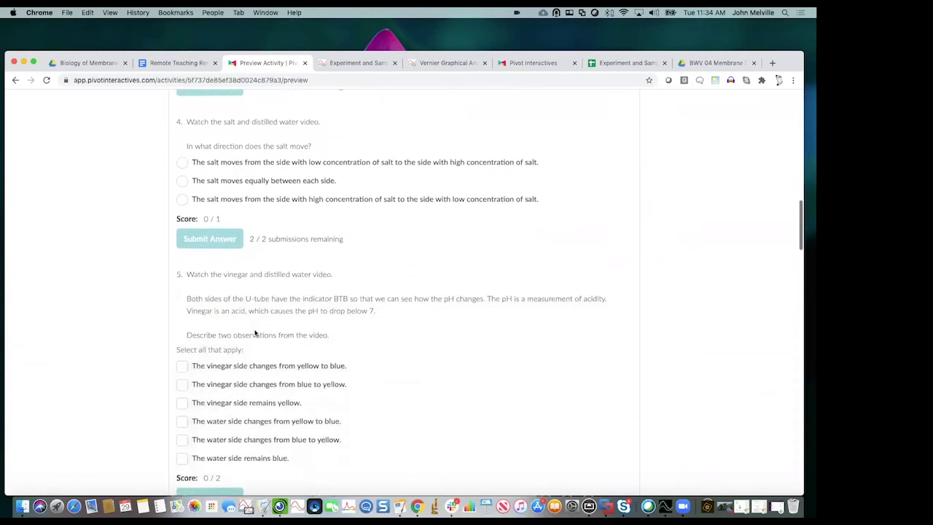
pyautogui.scroll(9, 255, 333)
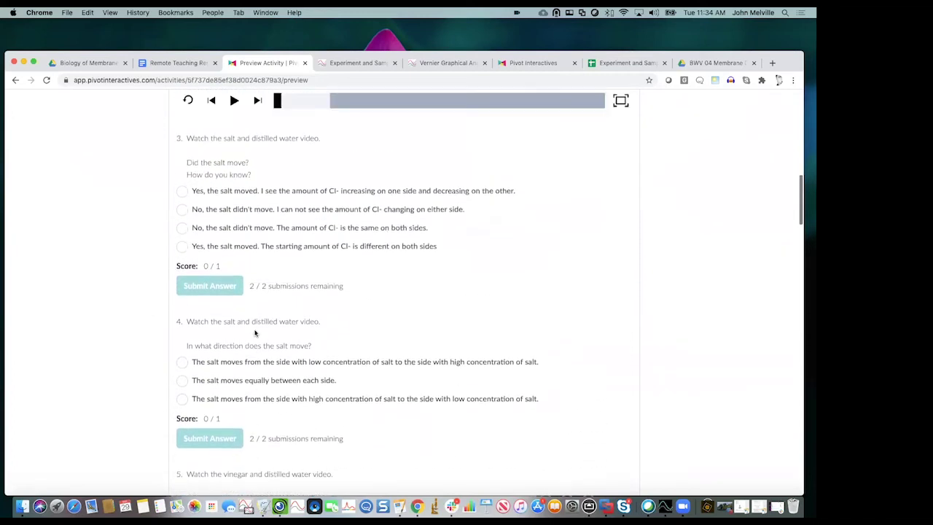
pyautogui.scroll(8, 255, 333)
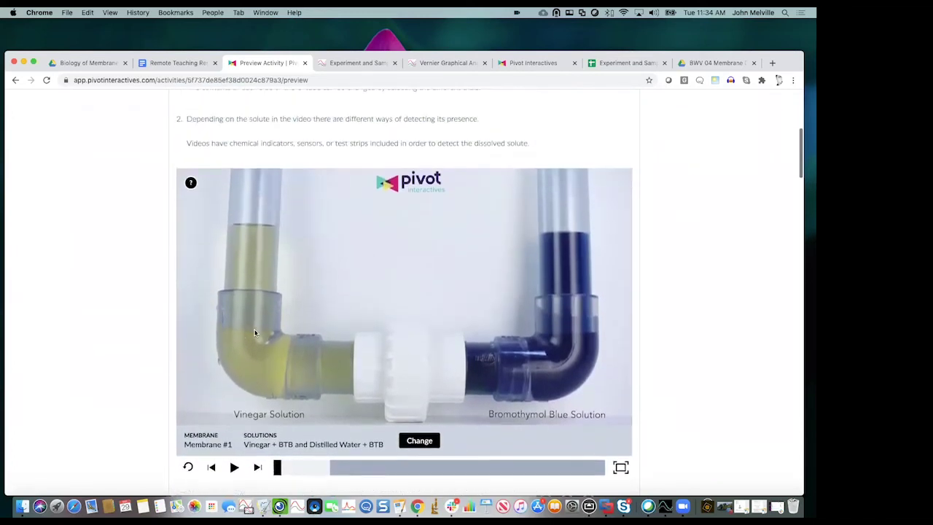
pyautogui.scroll(2, 255, 333)
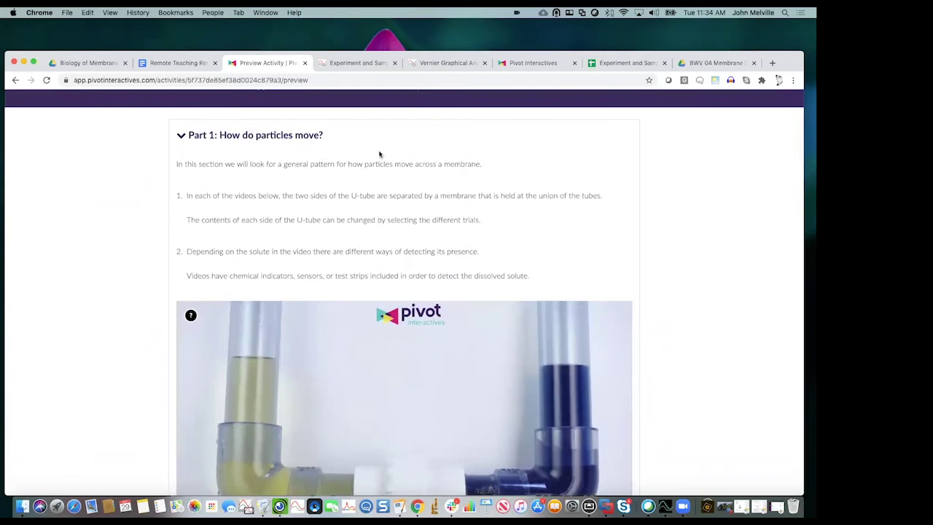
pyautogui.scroll(2, 379, 154)
pyautogui.scroll(3, 379, 154)
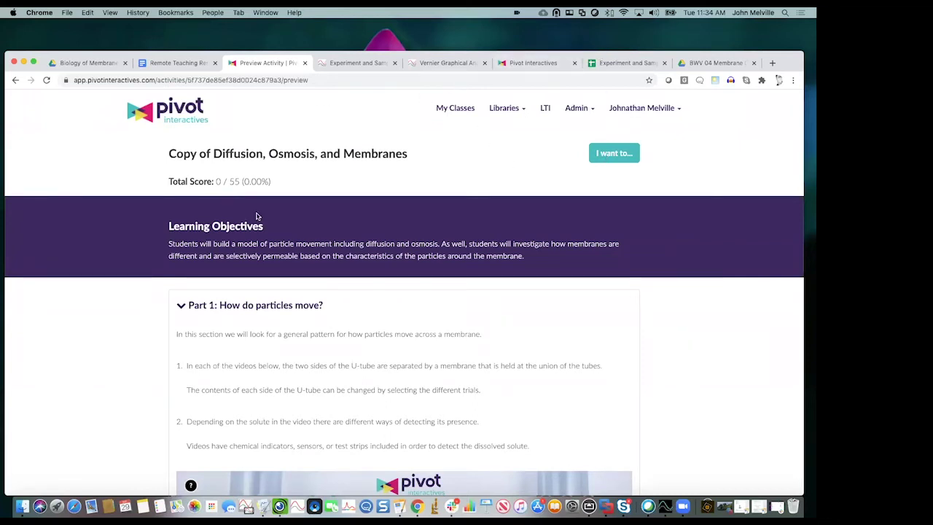
pyautogui.scroll(-1, 152, 308)
pyautogui.scroll(1, 152, 307)
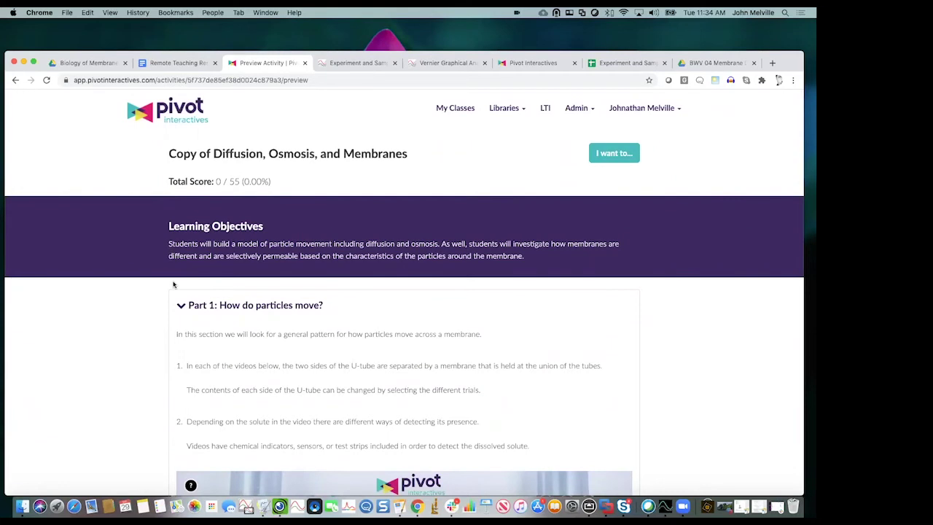
pyautogui.scroll(-3, 139, 371)
pyautogui.scroll(3, 140, 370)
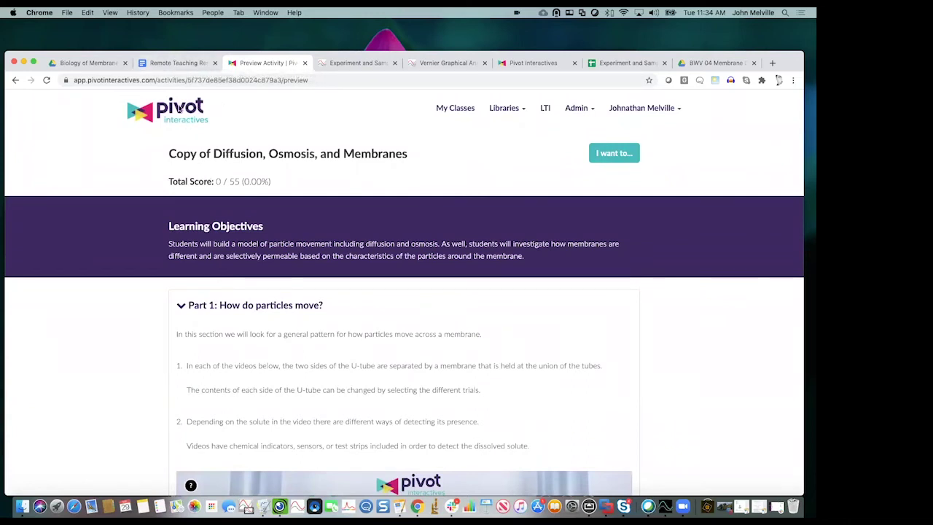
# Return to the Remote Teaching Resources document and follow its Lt (Biology Course) from ADInstruments link to view the Lt biology page.
pyautogui.click(172, 65)
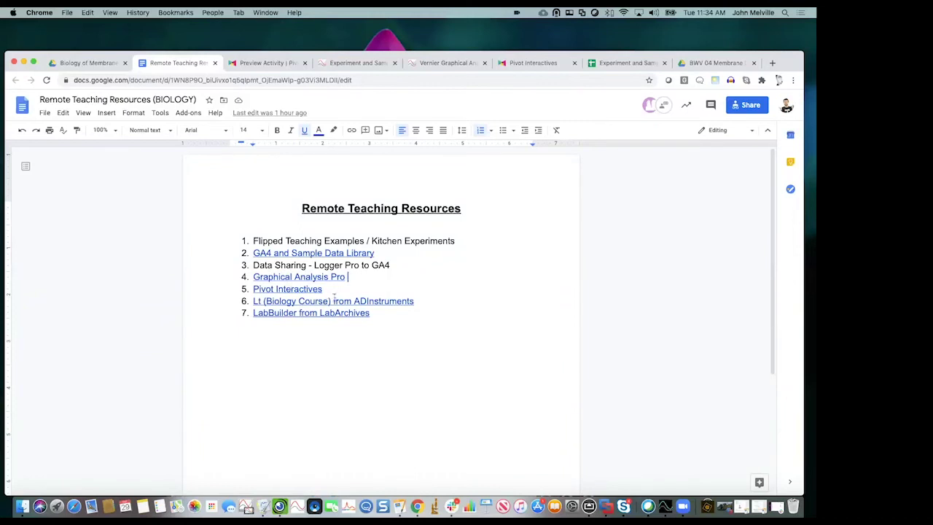
pyautogui.click(347, 300)
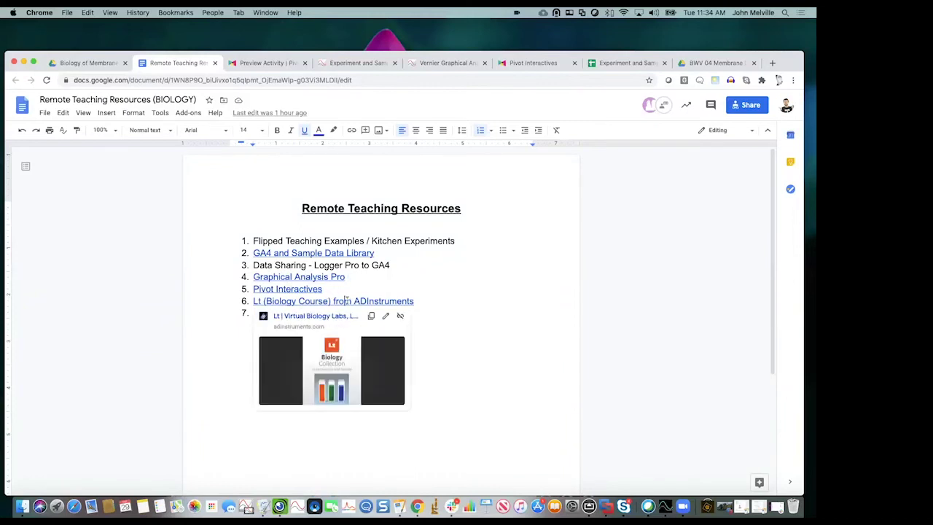
pyautogui.click(315, 318)
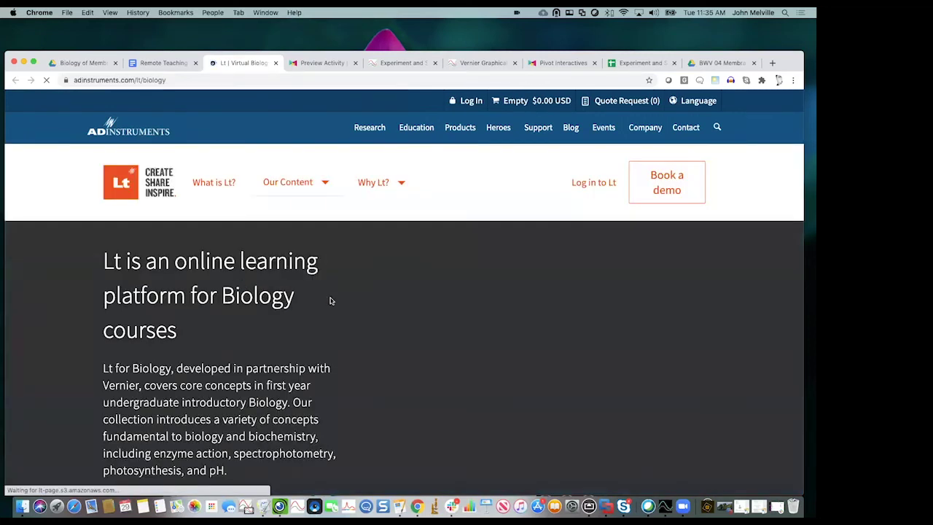
pyautogui.scroll(-2, 295, 381)
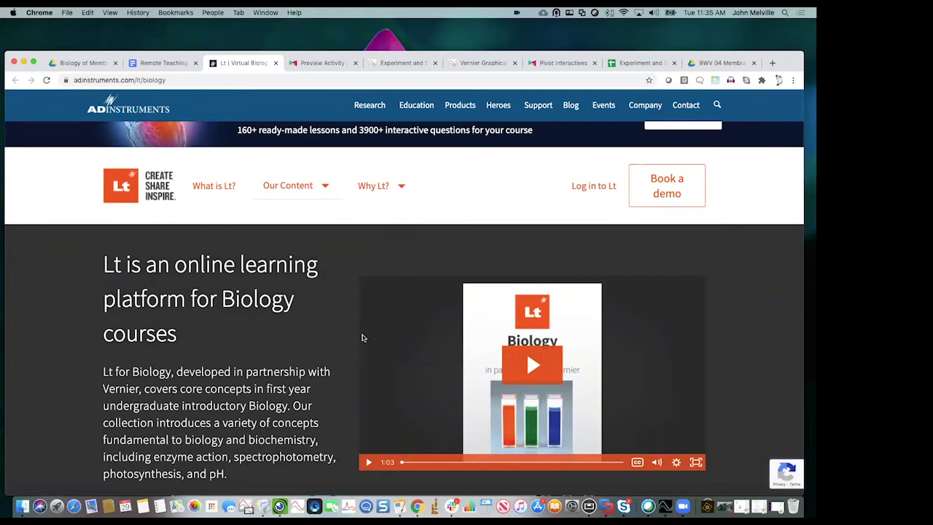
# Log in to Lt from the biology page with the account's e-mail and password.
pyautogui.click(587, 187)
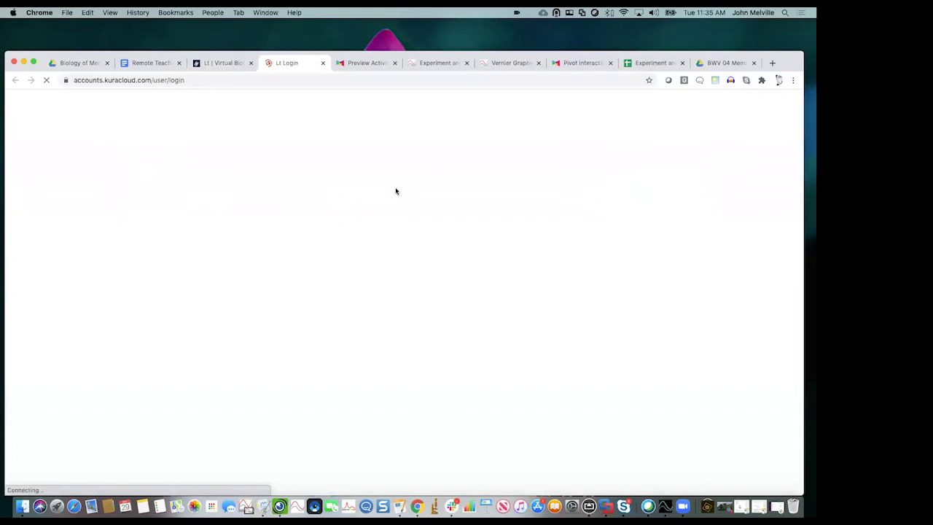
pyautogui.click(307, 283)
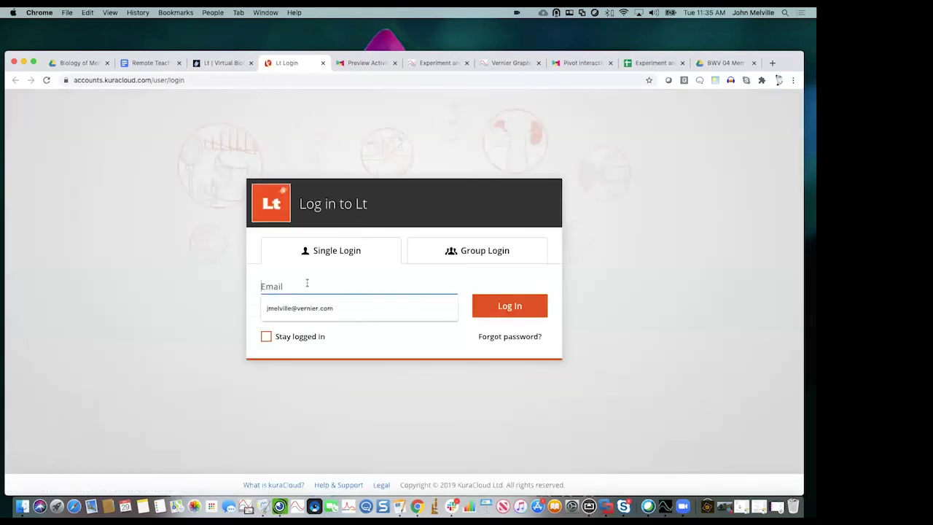
pyautogui.click(306, 308)
pyautogui.click(297, 309)
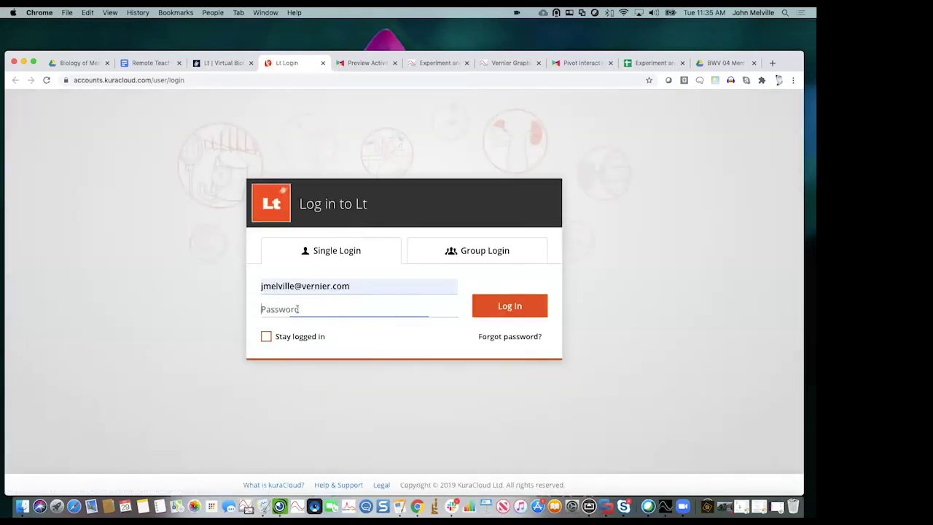
pyautogui.write('•')
pyautogui.press('BackSpace')
pyautogui.press('BackSpace')
pyautogui.press('BackSpace')
pyautogui.write('•••')
pyautogui.click(507, 306)
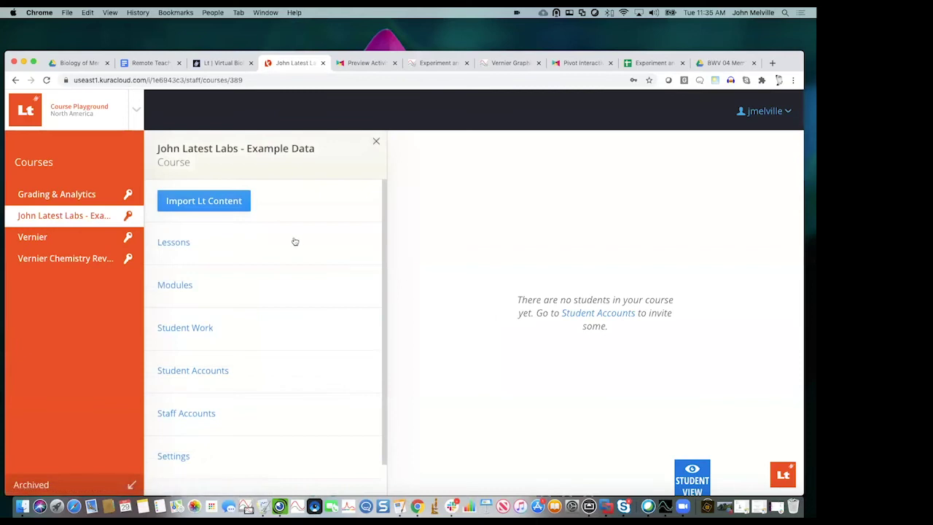
# Browse the lessons of the Example Data course and select the 13-page Diffusion through Membranes – Lab marked QA Complete.
pyautogui.click(191, 246)
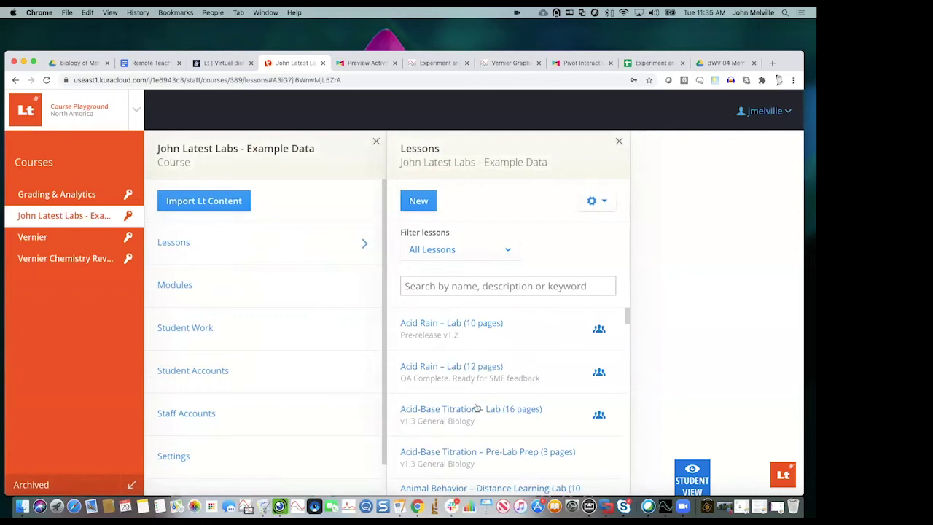
pyautogui.scroll(-2, 481, 401)
pyautogui.scroll(-4, 486, 398)
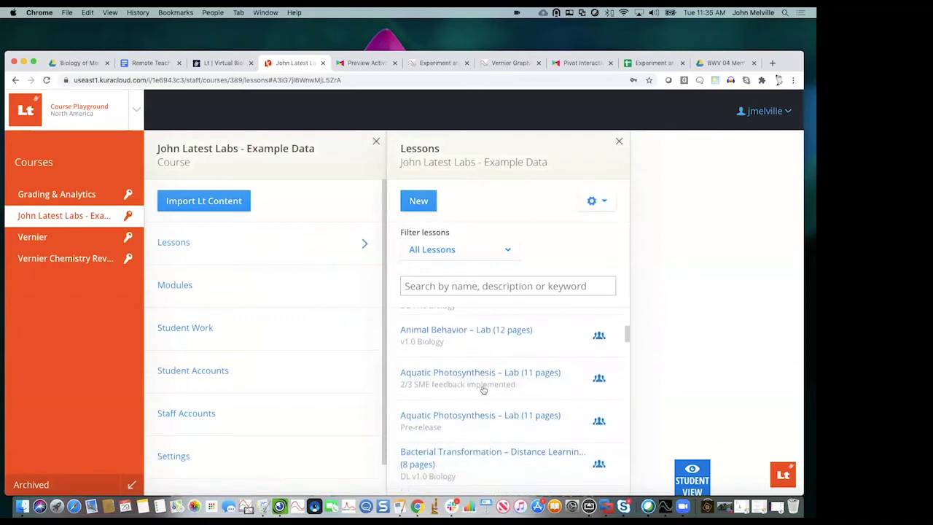
pyautogui.scroll(-3, 482, 390)
pyautogui.scroll(-2, 509, 387)
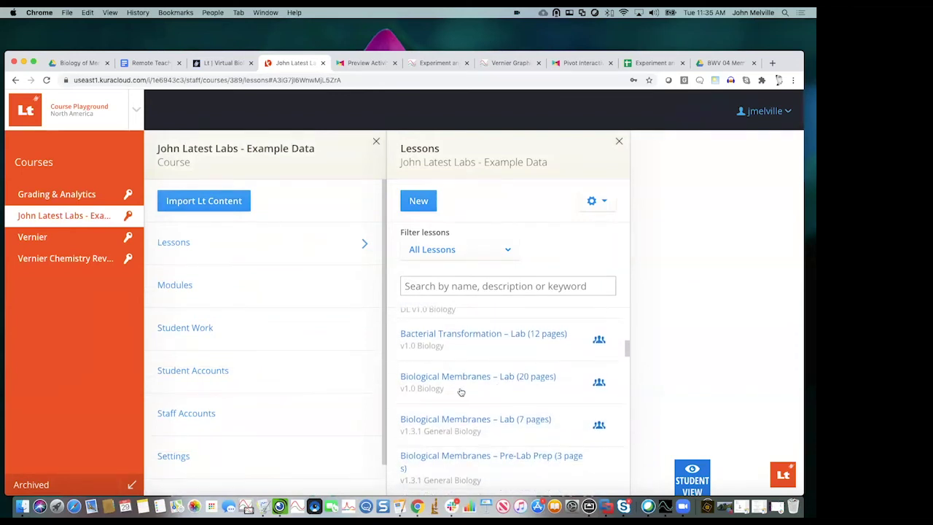
pyautogui.scroll(-5, 481, 395)
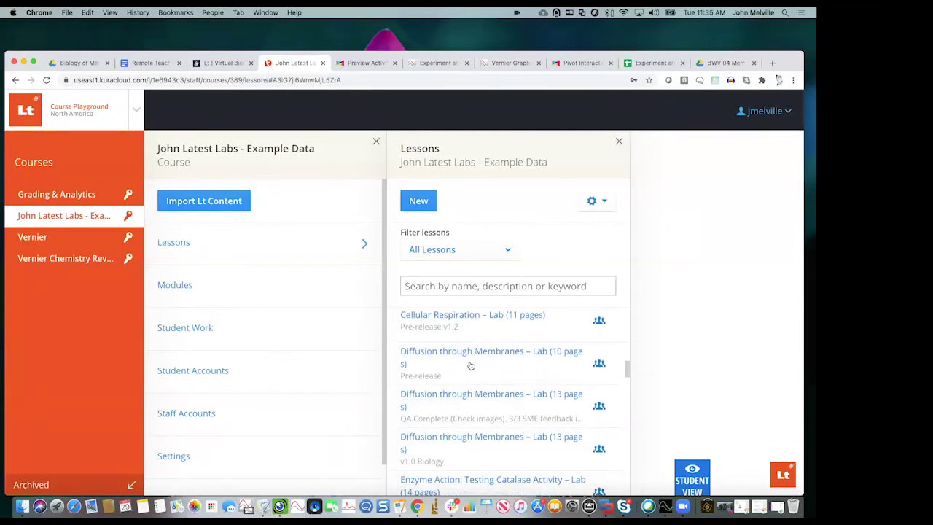
pyautogui.click(452, 403)
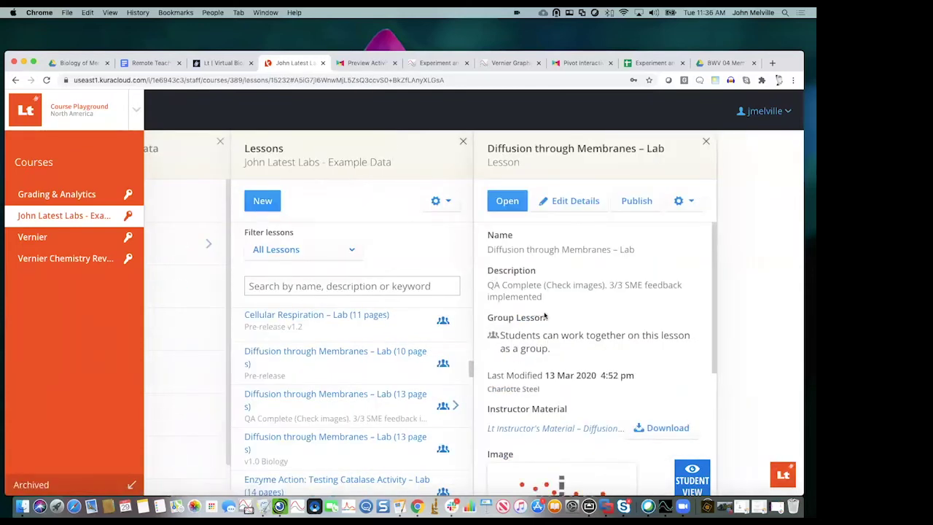
# Review the selected lesson's instructor material, image and keywords, and open the lesson.
pyautogui.scroll(-2, 601, 377)
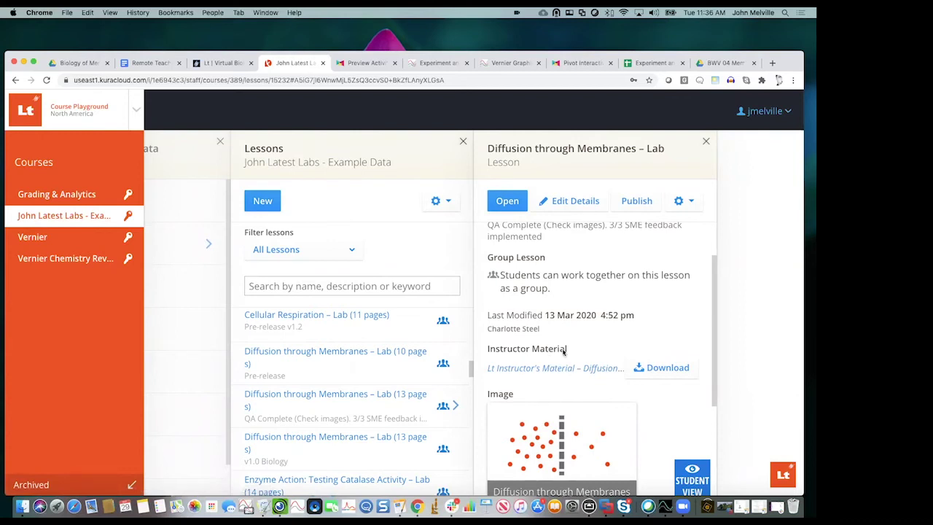
pyautogui.scroll(-3, 557, 357)
pyautogui.scroll(-1, 573, 373)
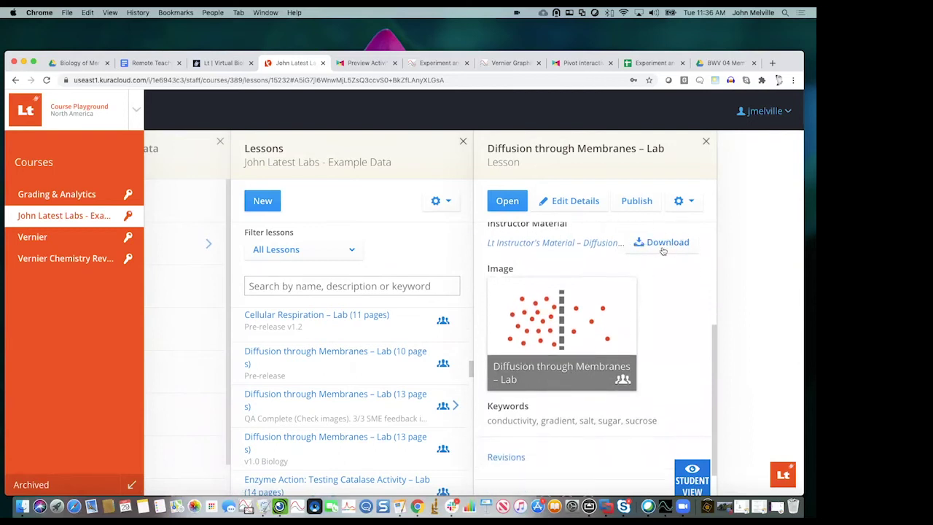
pyautogui.click(508, 201)
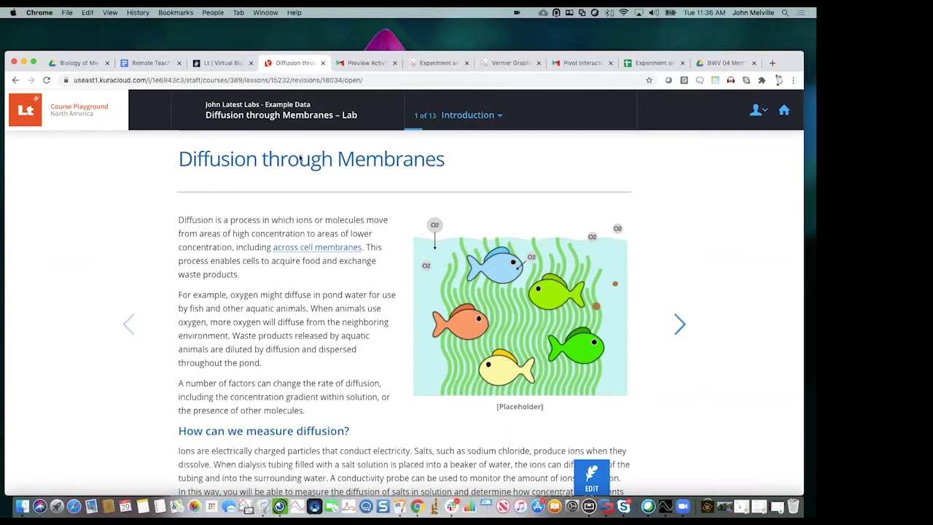
# View the "across cell membranes" explanation on the Introduction page and close it.
pyautogui.scroll(-1, 188, 329)
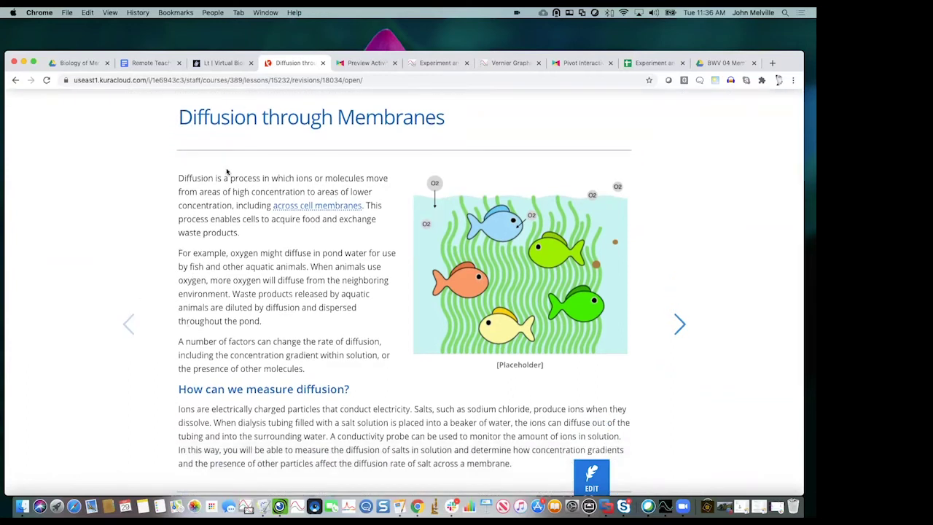
pyautogui.click(313, 208)
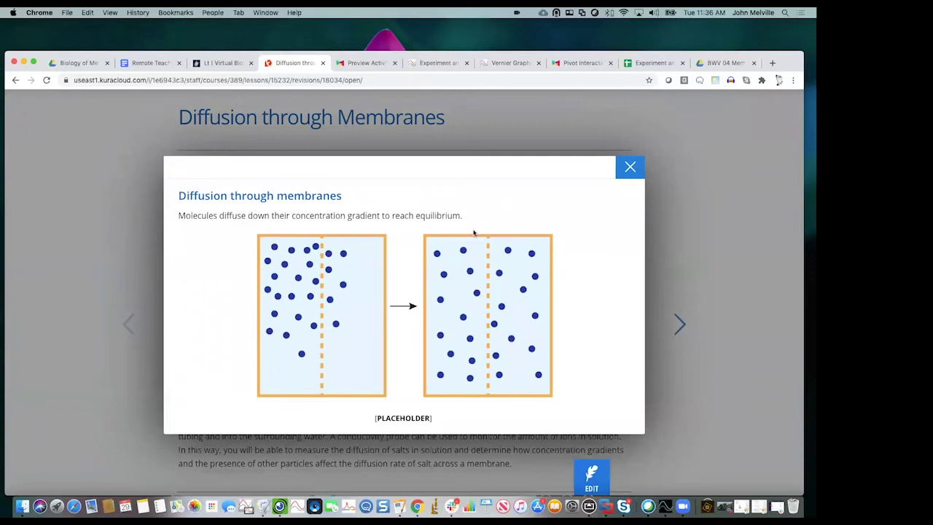
pyautogui.click(630, 167)
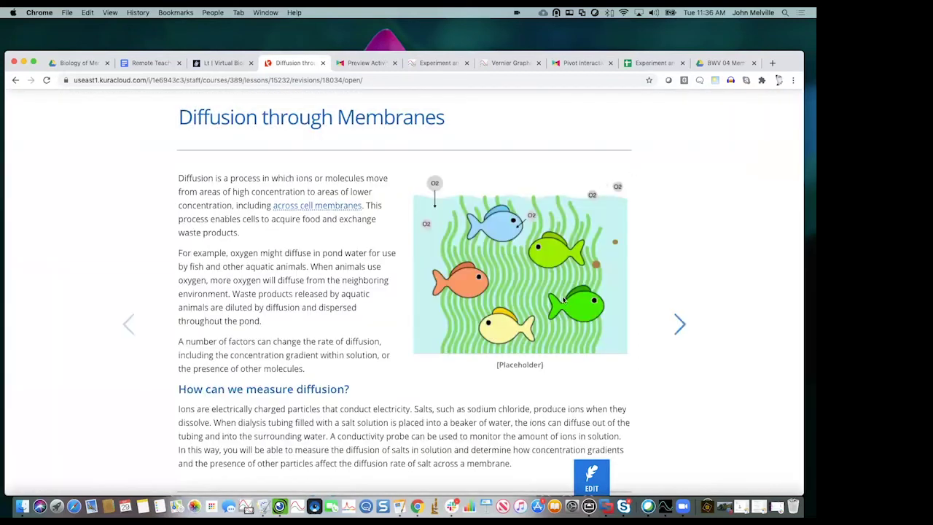
# On the Challenge page, answer that conductivity of the water decreases as salt diffuses, check the answer, and dismiss the feedback.
pyautogui.click(678, 323)
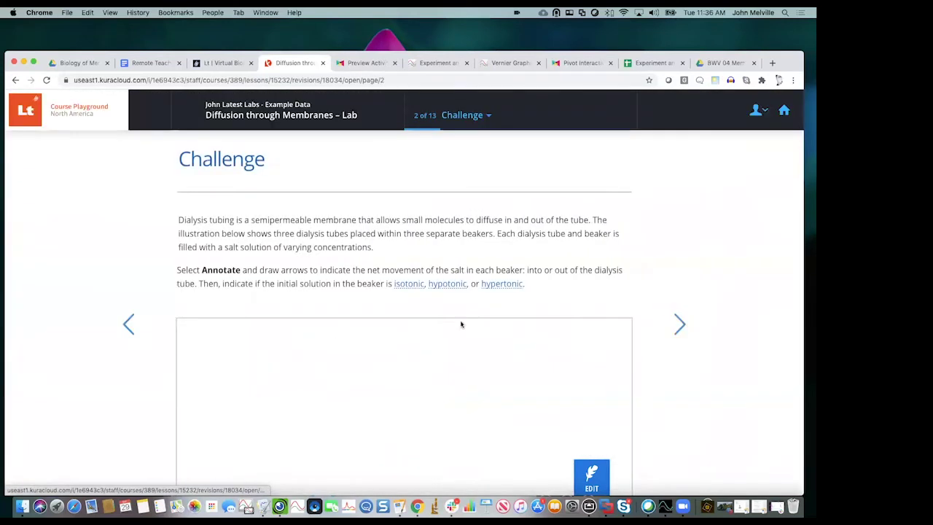
pyautogui.scroll(-3, 274, 368)
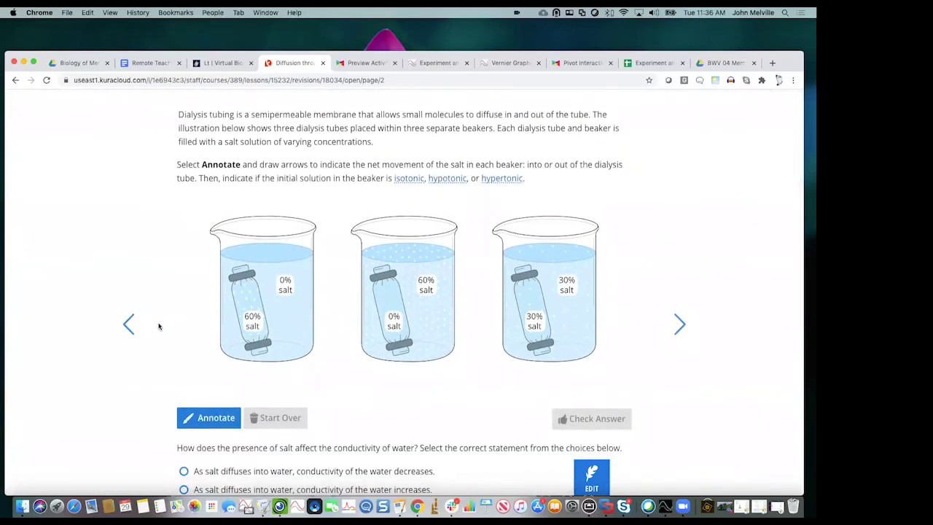
pyautogui.scroll(-1, 159, 326)
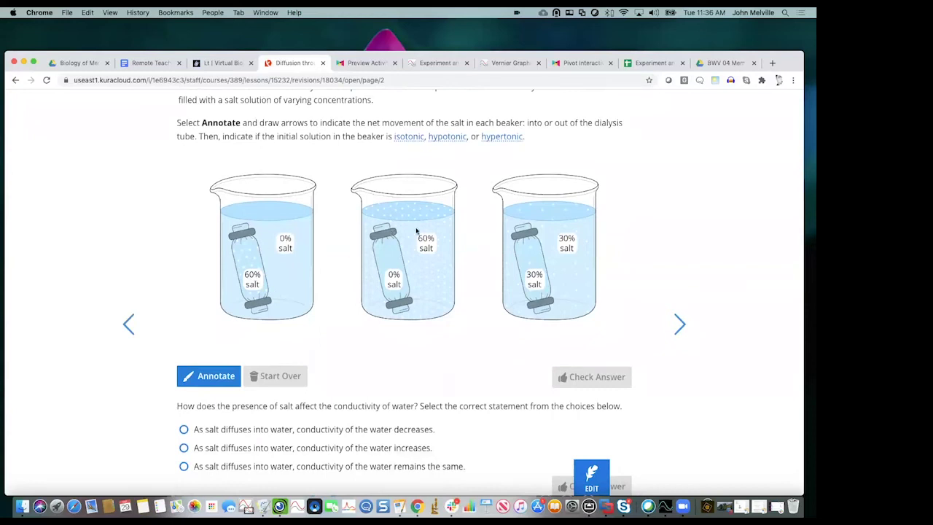
pyautogui.scroll(-2, 488, 270)
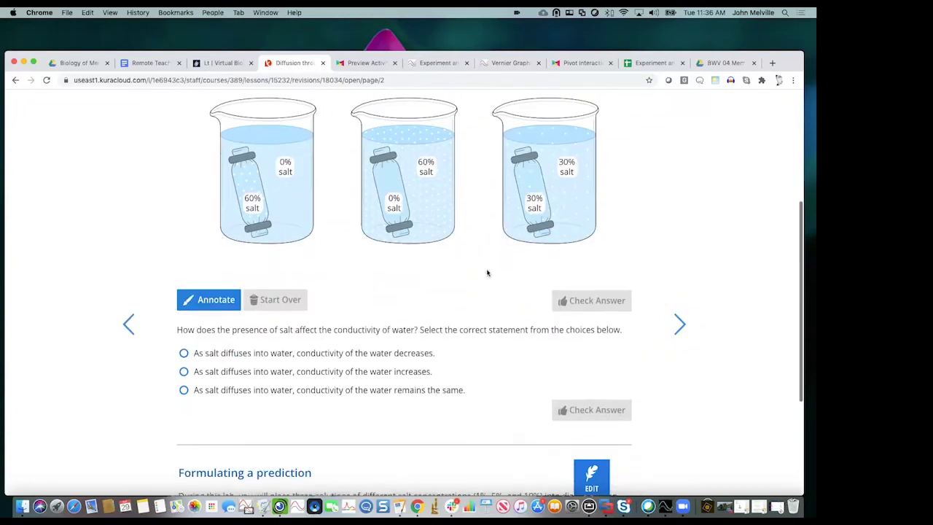
pyautogui.click(184, 352)
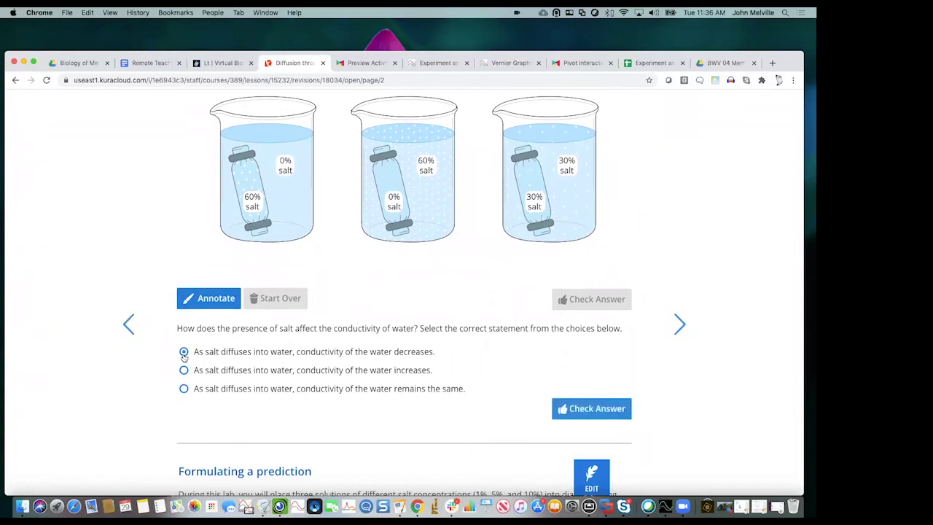
pyautogui.click(591, 409)
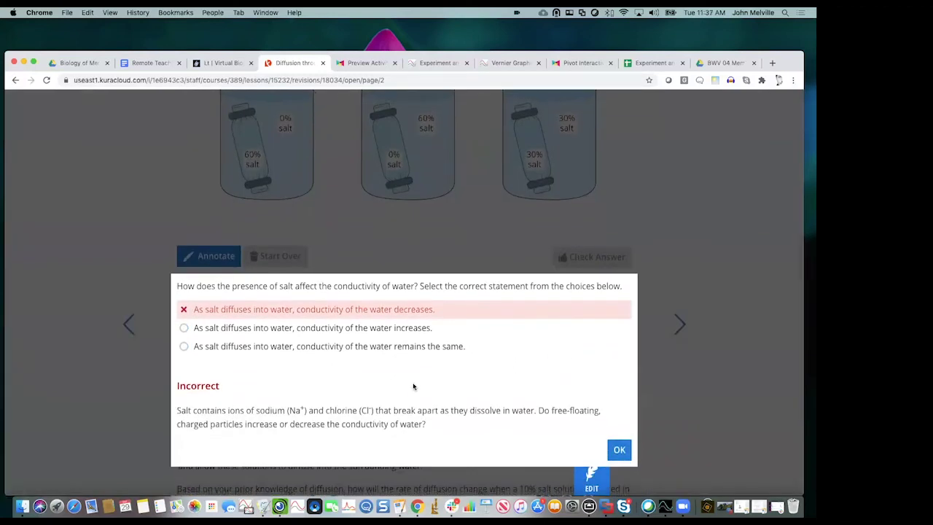
pyautogui.click(128, 409)
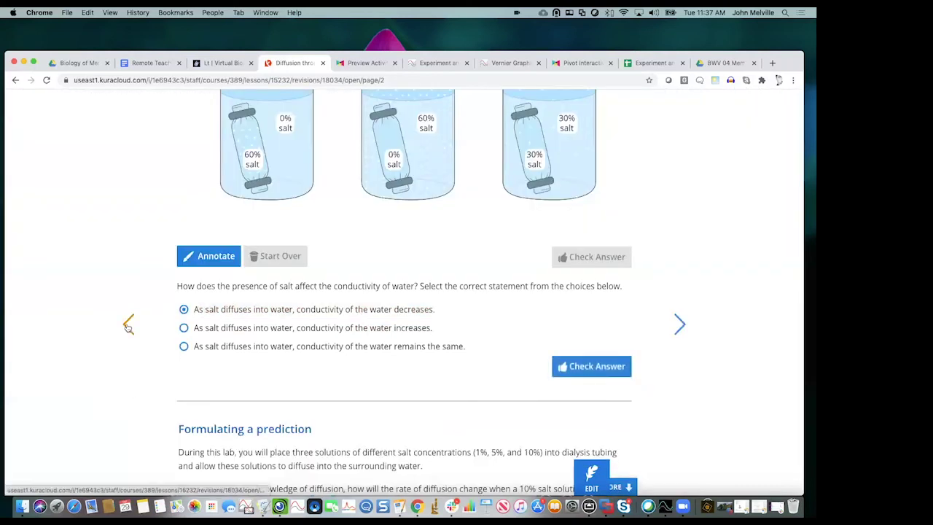
# Return to the Introduction page and review how diffusion is measured and the learning objectives.
pyautogui.click(128, 326)
pyautogui.scroll(-5, 312, 332)
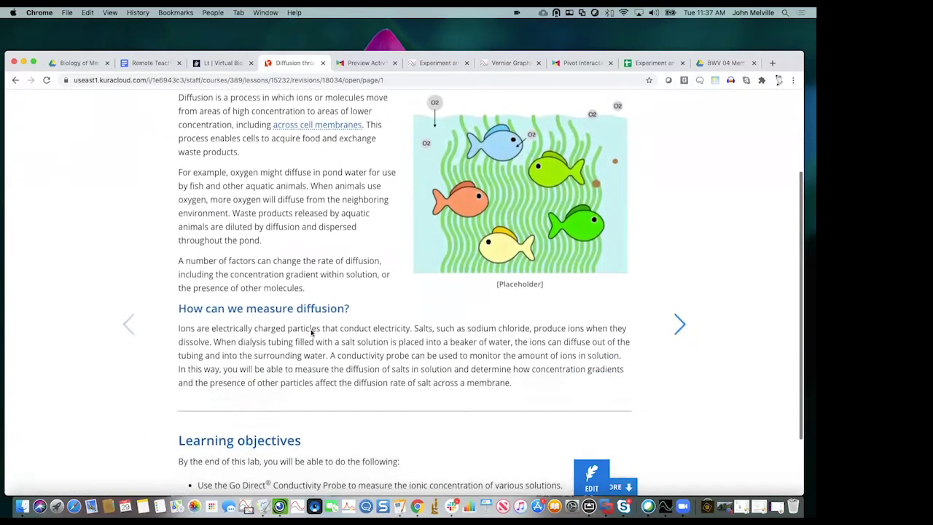
pyautogui.scroll(-1, 312, 332)
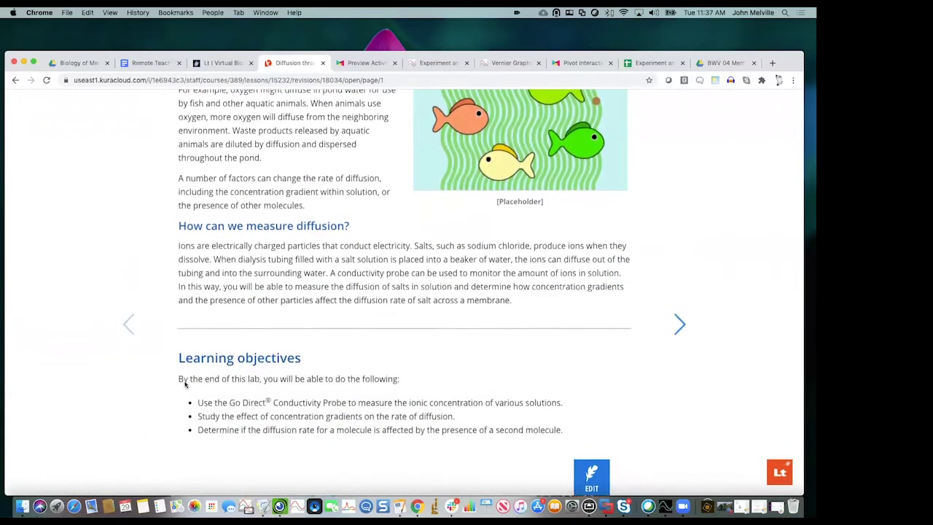
# Advance past the Challenge page to Materials and setup, and review the materials list, figures and setup procedure.
pyautogui.click(679, 324)
pyautogui.scroll(-5, 319, 400)
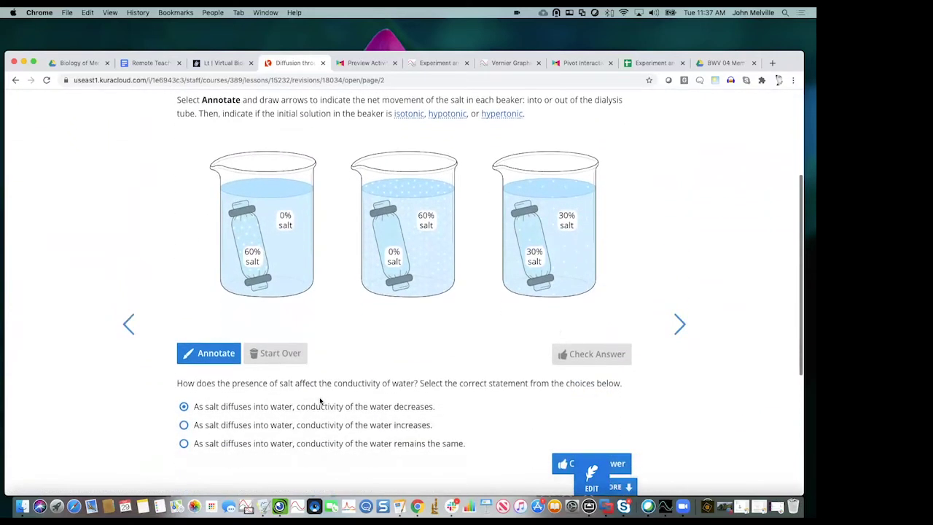
pyautogui.click(679, 324)
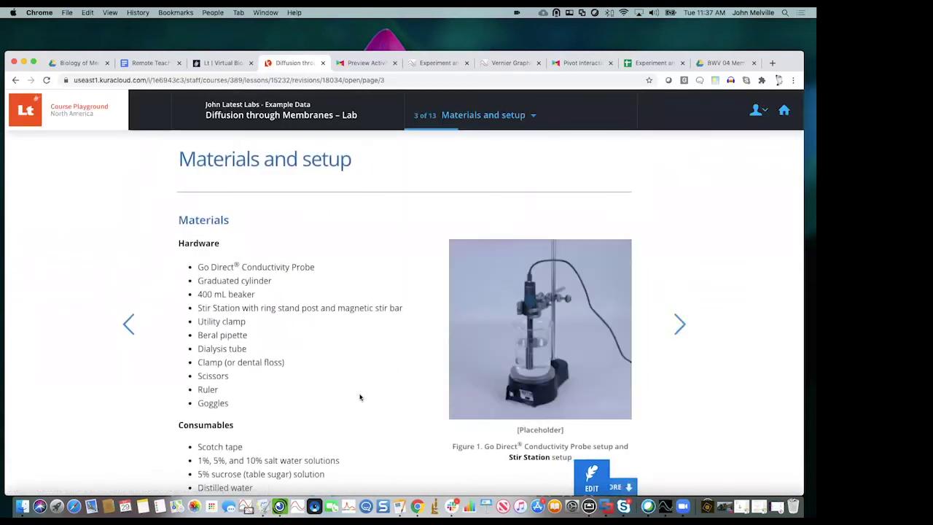
pyautogui.scroll(-1, 357, 396)
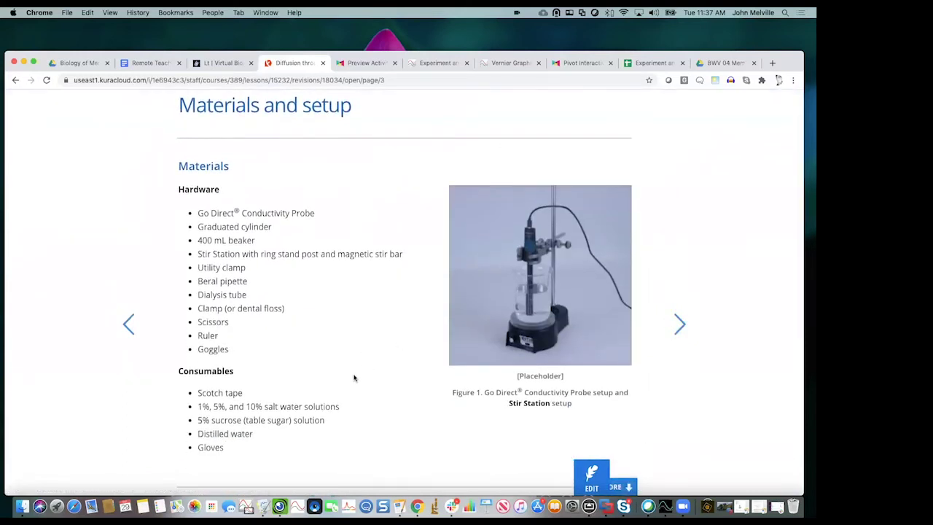
pyautogui.scroll(-3, 372, 370)
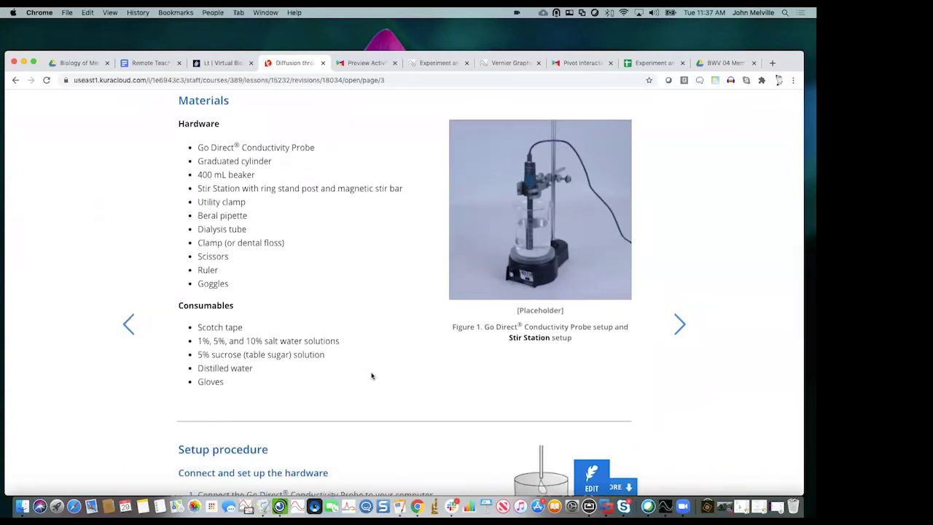
pyautogui.scroll(-8, 372, 376)
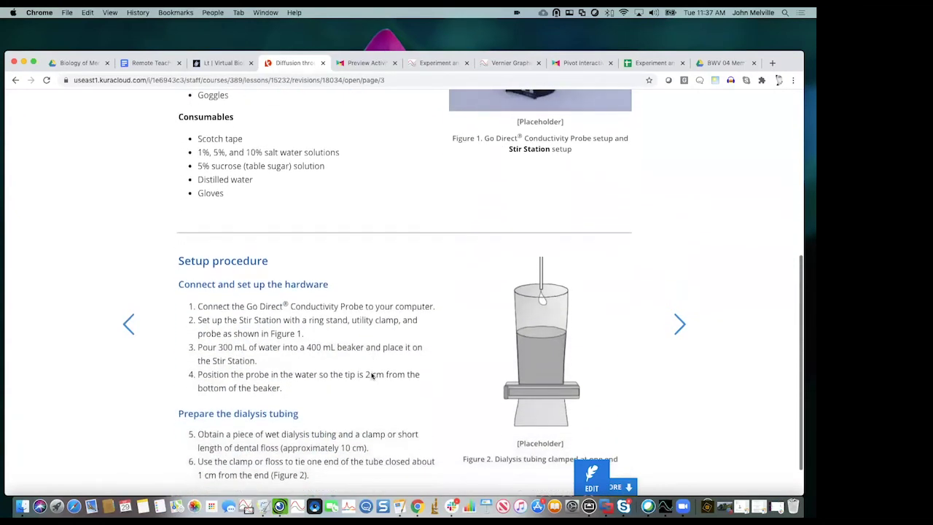
pyautogui.scroll(9, 372, 376)
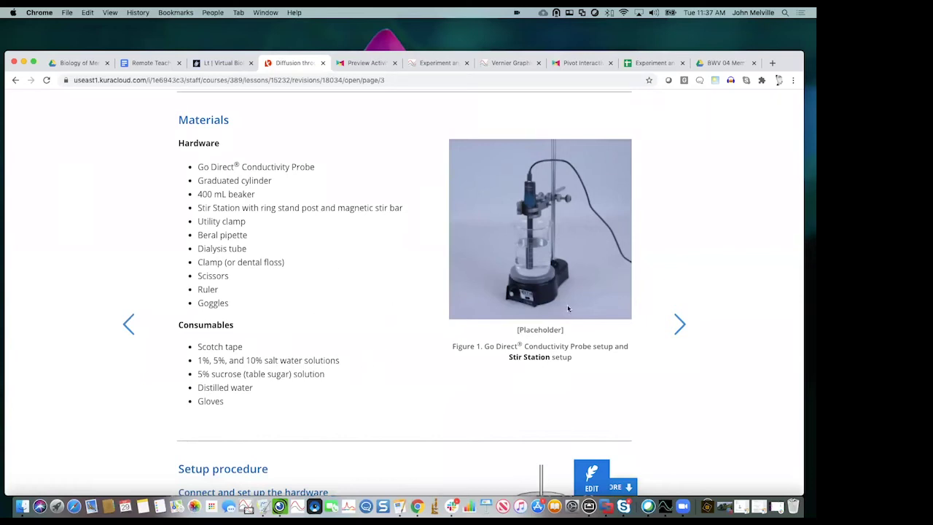
pyautogui.scroll(-5, 433, 377)
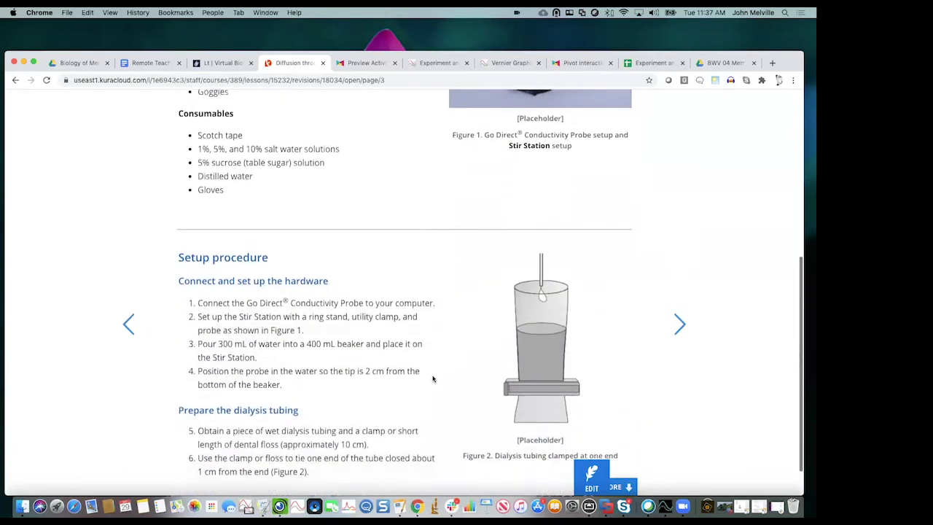
# Review the procedure and data collection on the Concentration gradients Activity page, and continue to its Analysis page.
pyautogui.click(680, 325)
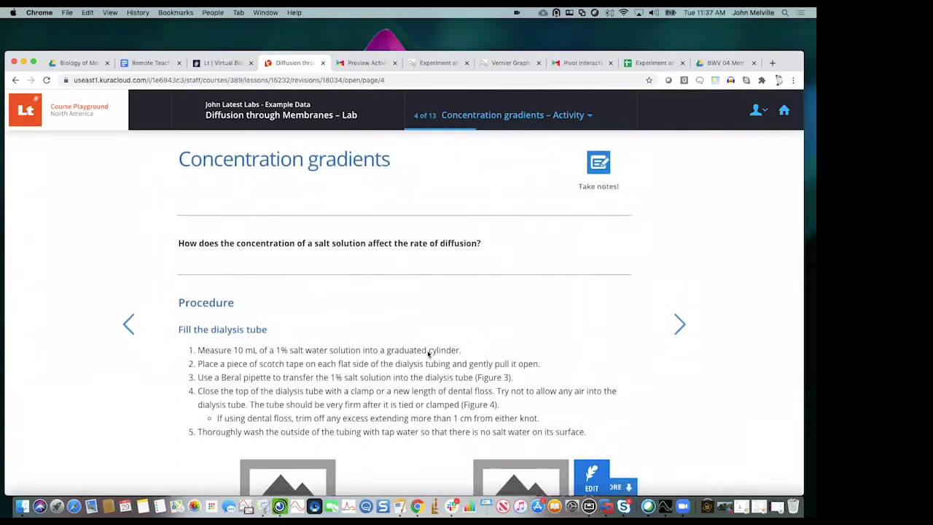
pyautogui.scroll(-2, 428, 354)
pyautogui.scroll(-2, 428, 354)
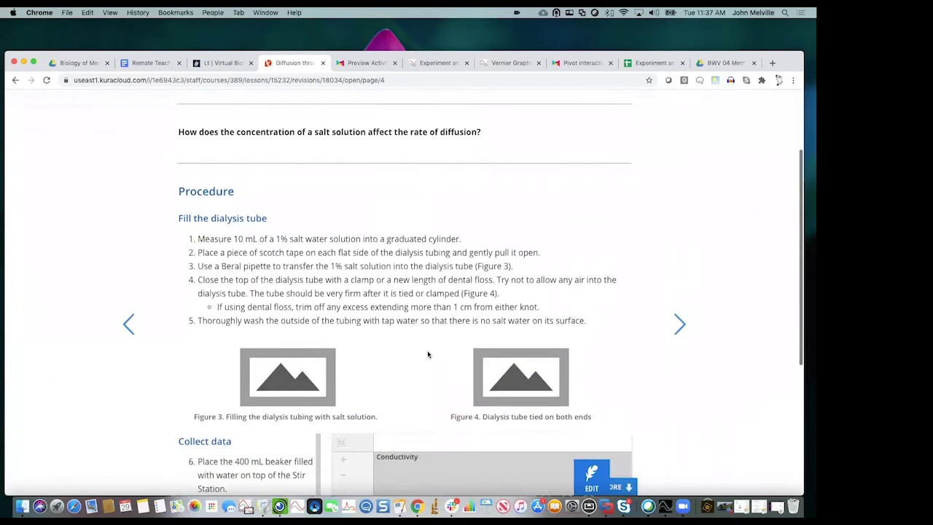
pyautogui.scroll(-5, 404, 330)
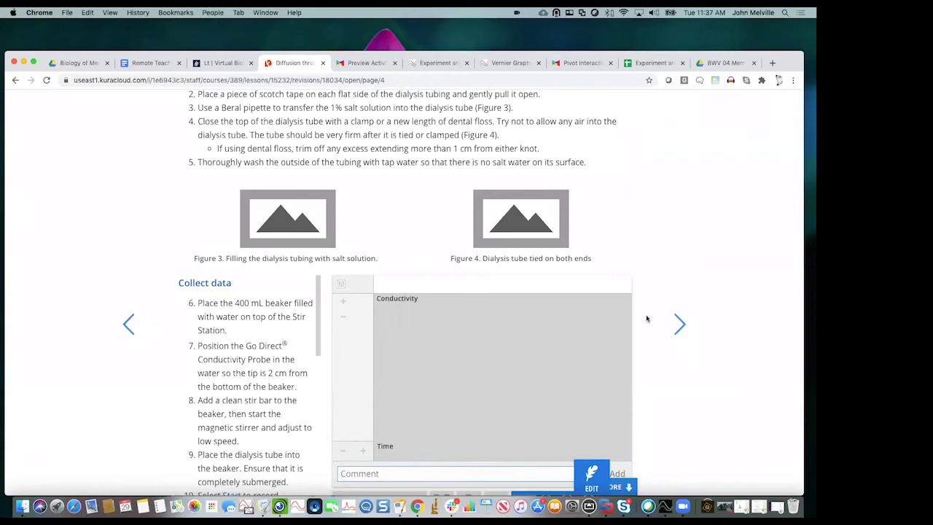
pyautogui.click(679, 324)
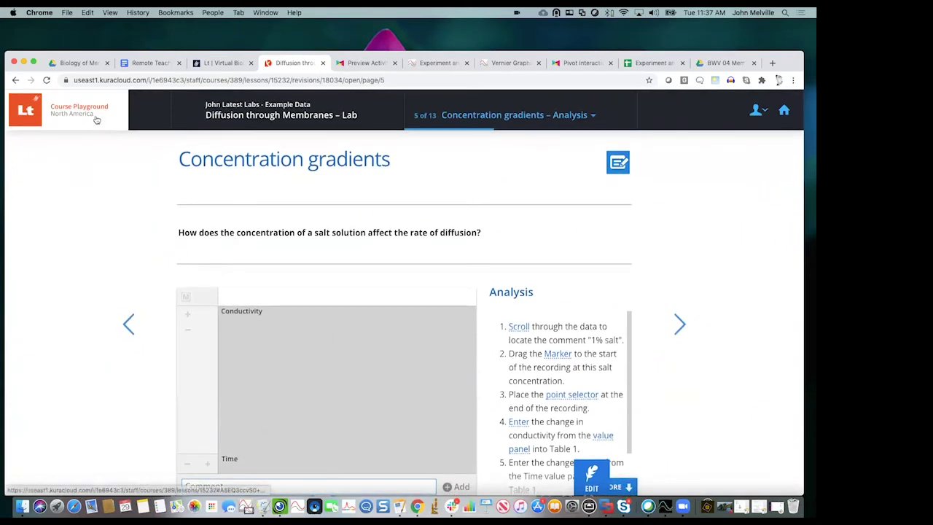
# Exit the Diffusion through Membranes lesson to the course's lesson list, look it over, and close that course page.
pyautogui.click(32, 115)
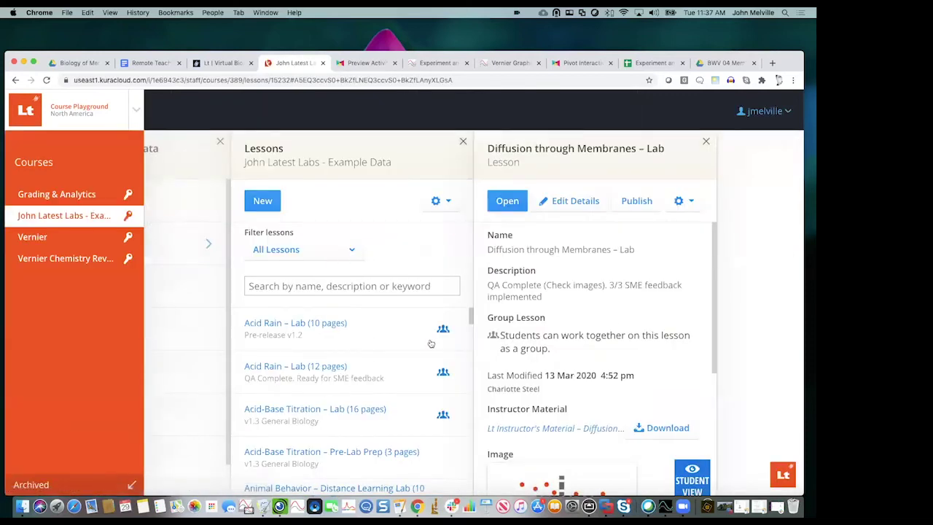
pyautogui.scroll(-2, 389, 360)
pyautogui.scroll(2, 390, 360)
pyautogui.click(323, 64)
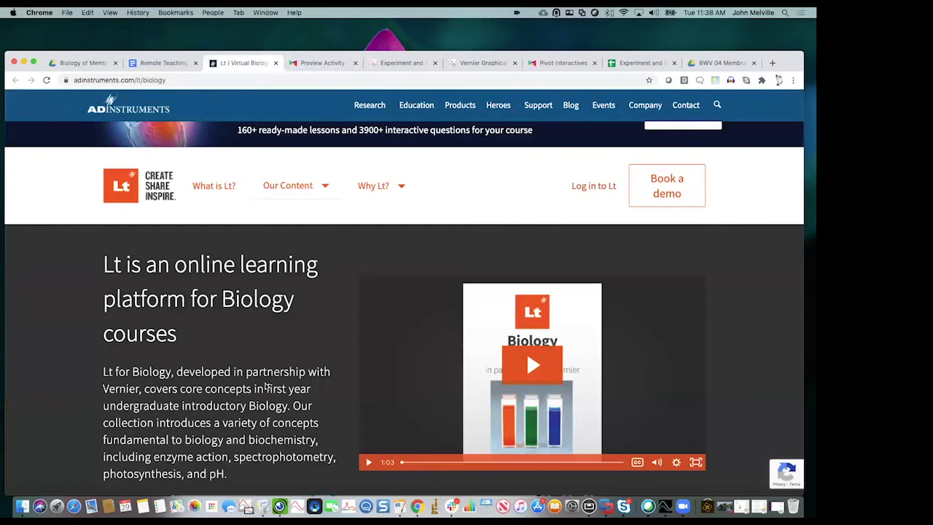
# Go to the Biology Content section of the Lt biology page and review the content overview and featured lab.
pyautogui.scroll(-1, 265, 383)
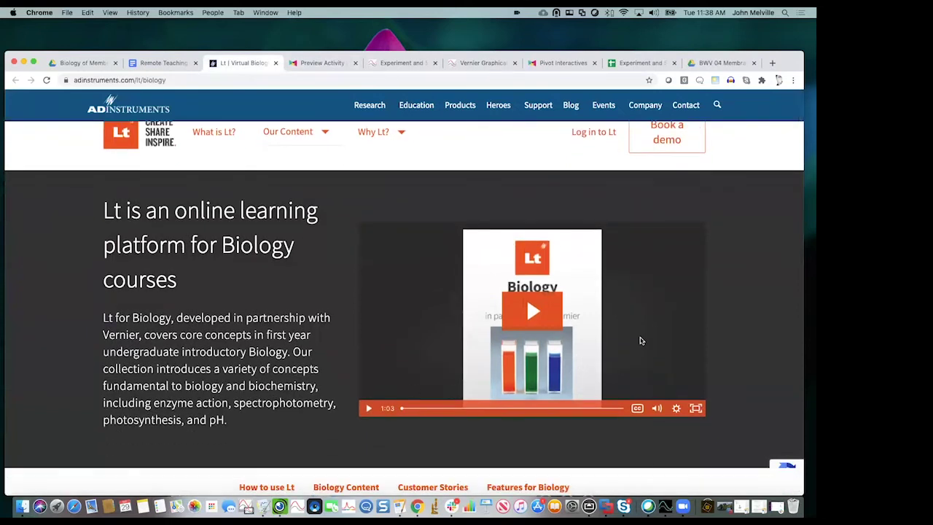
pyautogui.scroll(-2, 294, 384)
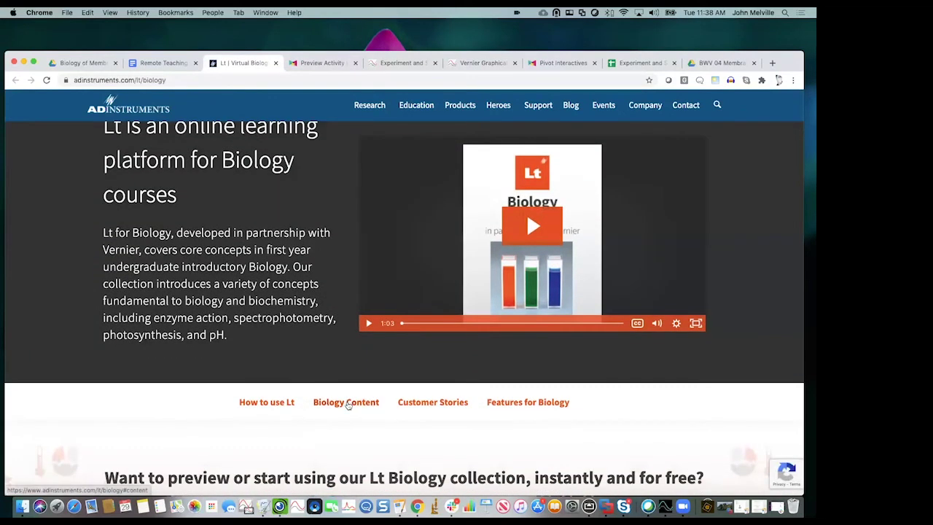
pyautogui.click(347, 402)
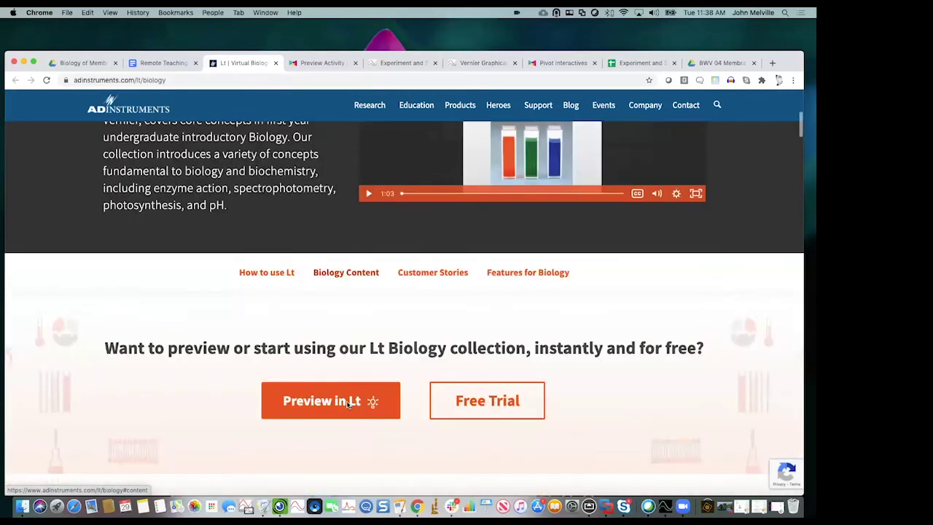
pyautogui.scroll(-1, 347, 405)
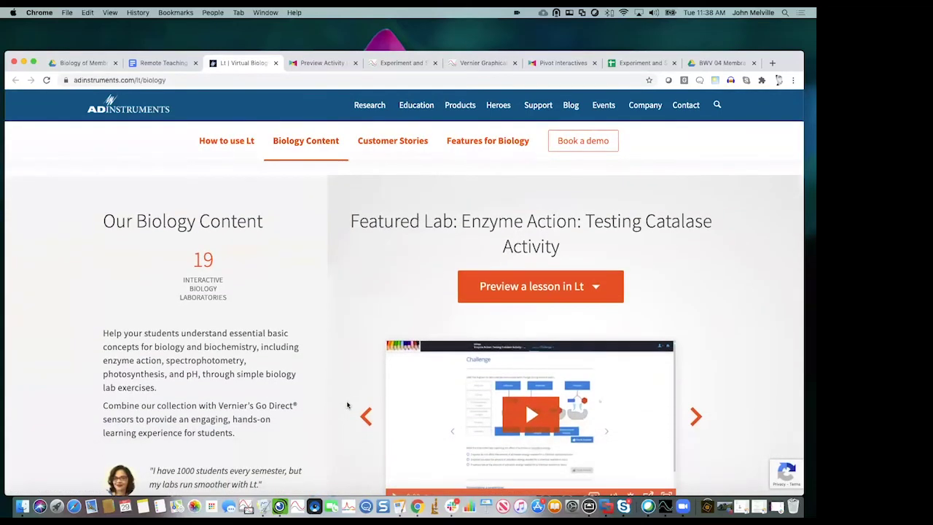
pyautogui.scroll(-1, 332, 376)
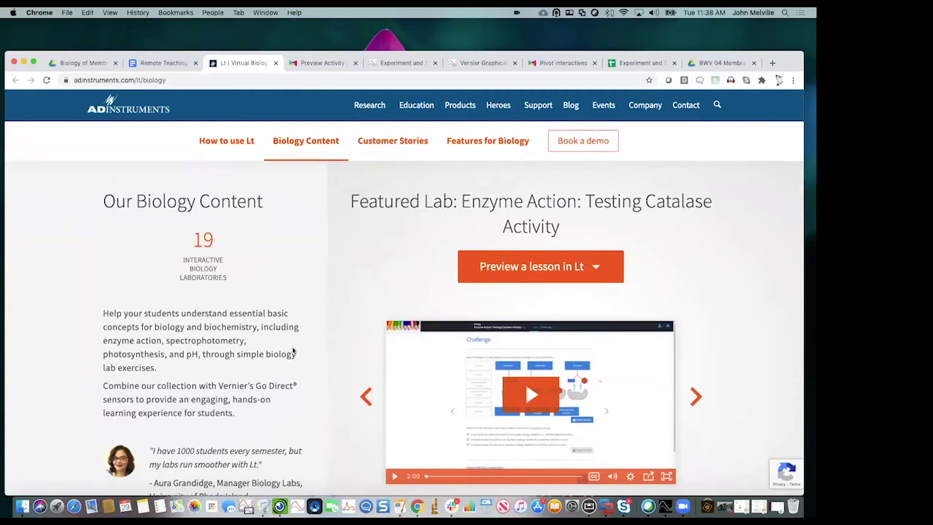
pyautogui.scroll(-3, 293, 370)
pyautogui.scroll(1, 293, 369)
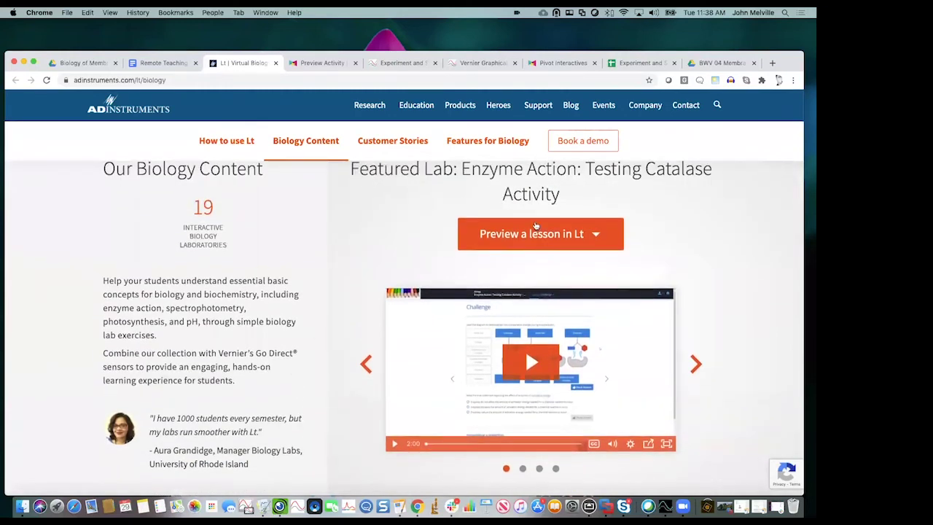
pyautogui.scroll(1, 303, 268)
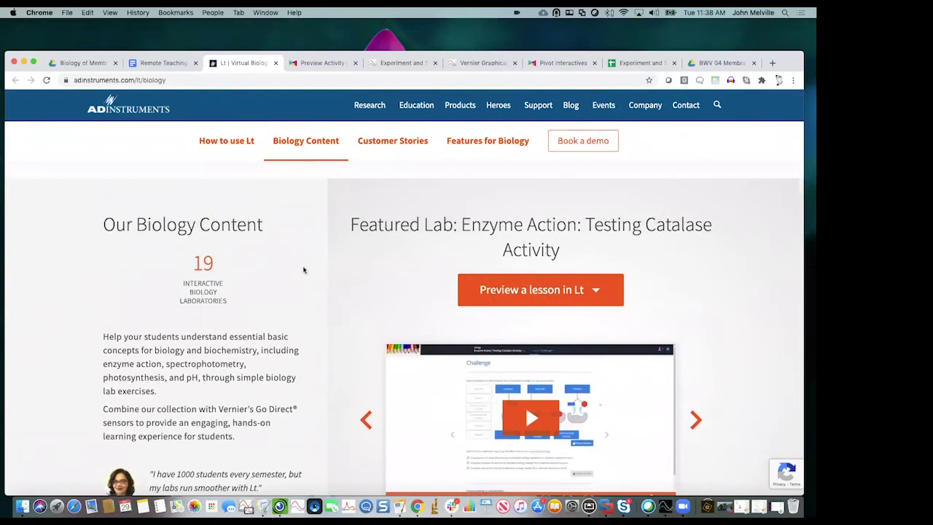
# Switch to the Pivot Interactives site and open its Instructor Trial request form.
pyautogui.click(559, 64)
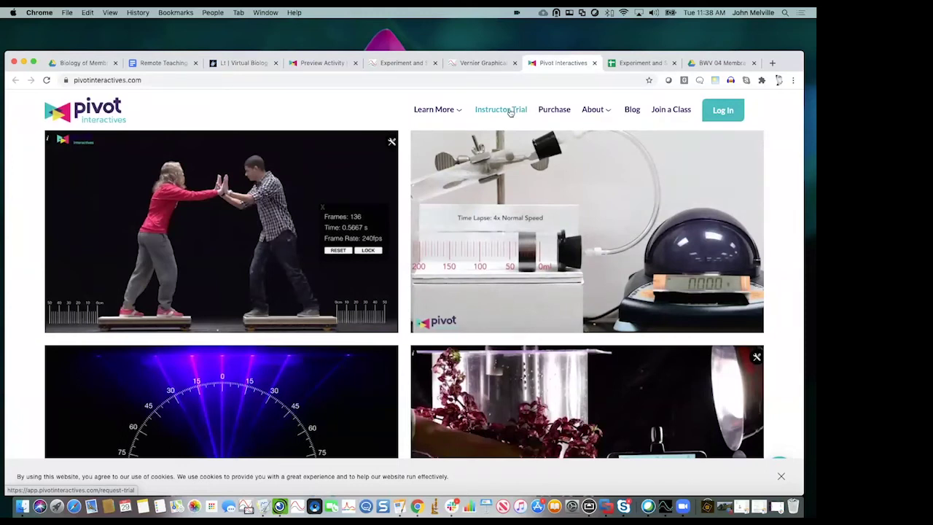
pyautogui.click(510, 112)
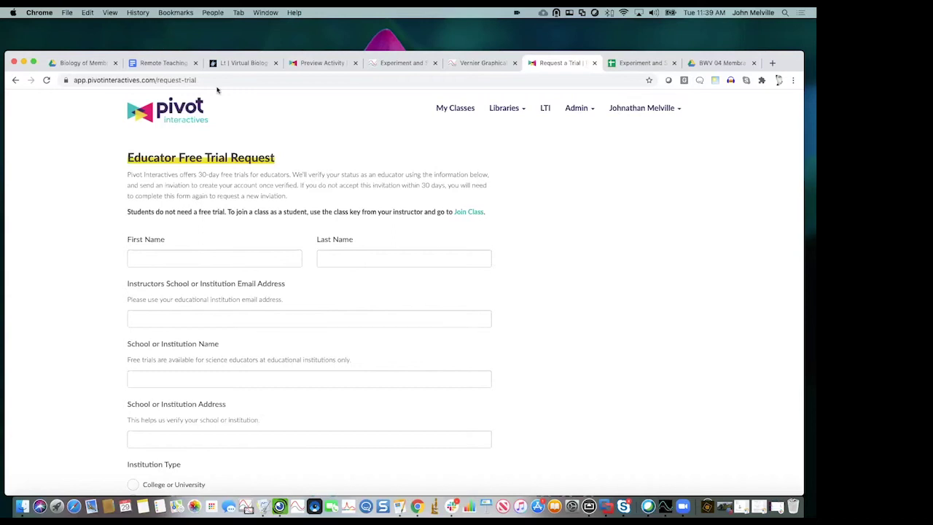
pyautogui.click(162, 62)
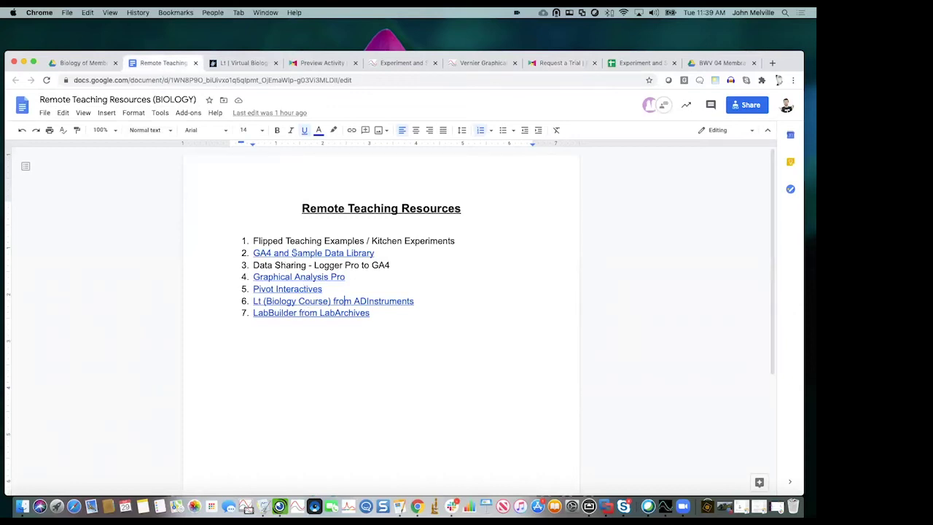
pyautogui.click(109, 80)
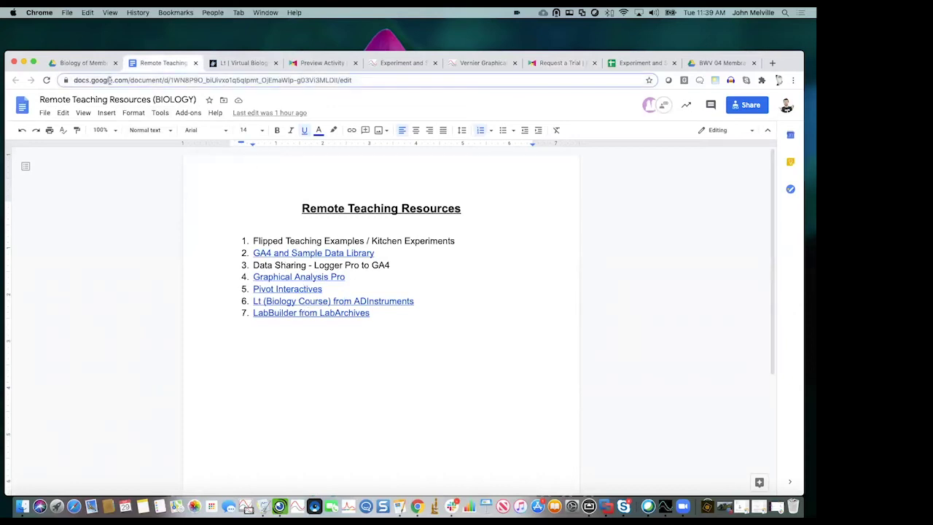
pyautogui.write('ww')
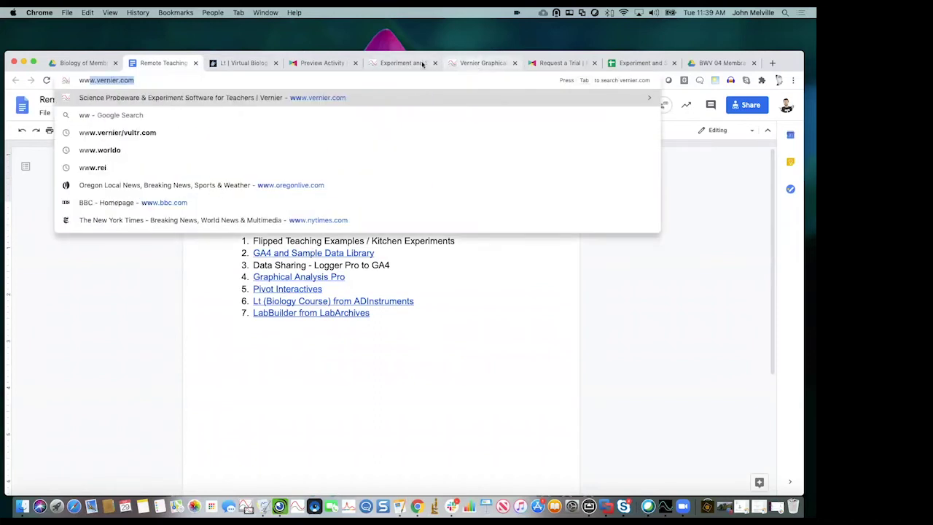
pyautogui.click(447, 63)
pyautogui.click(248, 81)
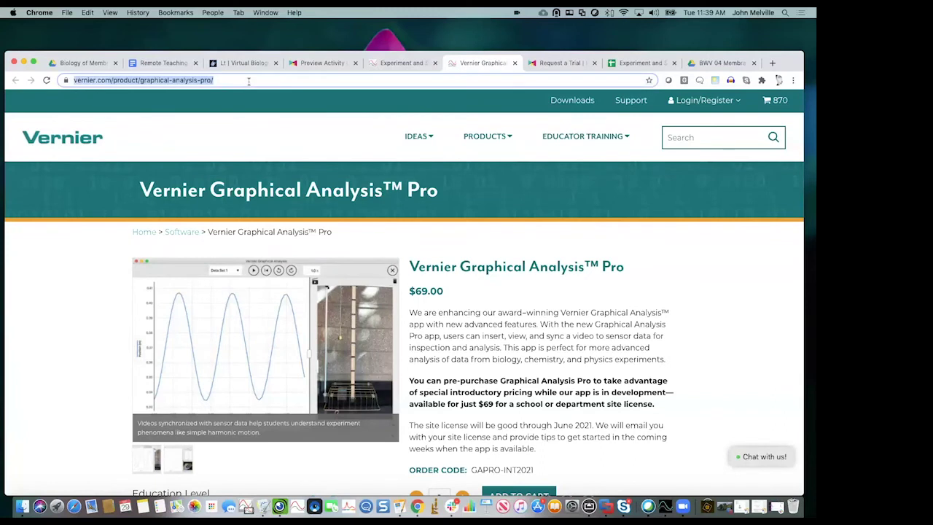
pyautogui.write('www.ver')
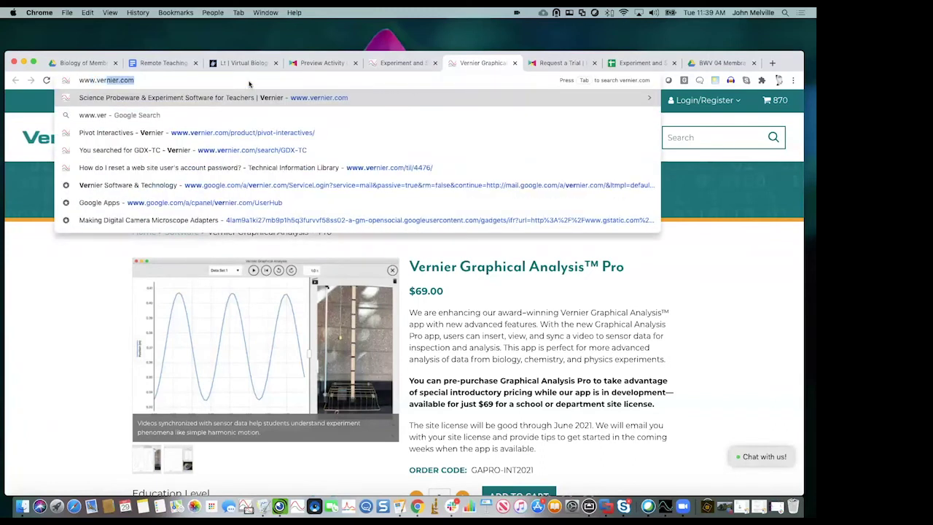
pyautogui.press('Return')
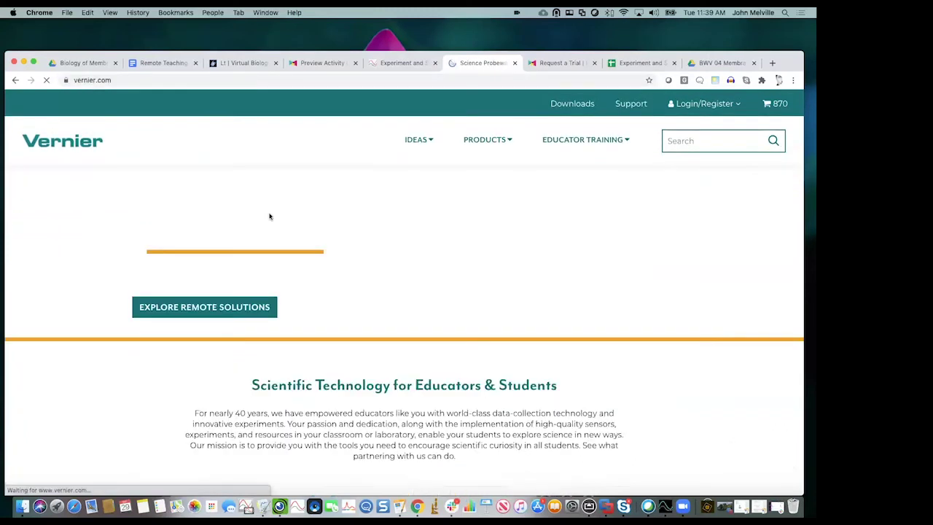
# Look over the Vernier homepage, open its remote learning solutions, and go to the College solutions page.
pyautogui.scroll(-4, 295, 350)
pyautogui.scroll(-3, 295, 351)
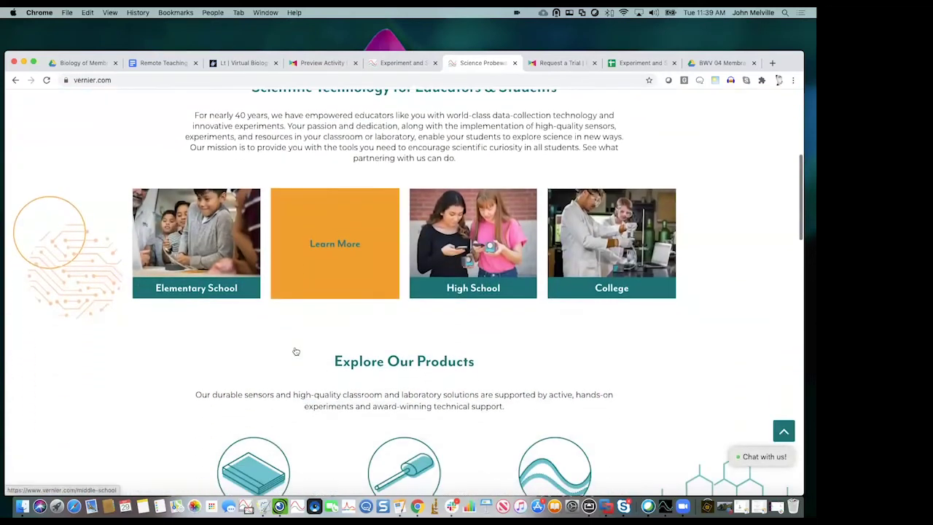
pyautogui.scroll(7, 293, 352)
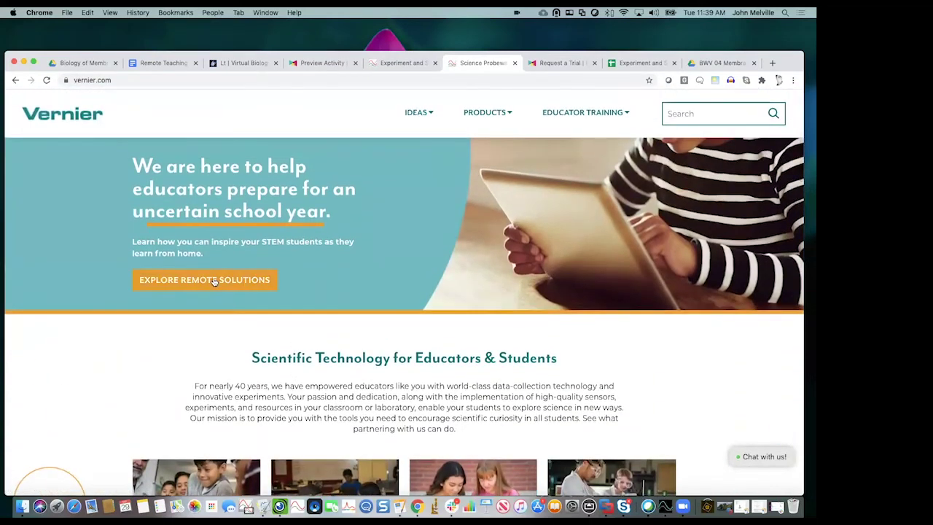
pyautogui.click(214, 281)
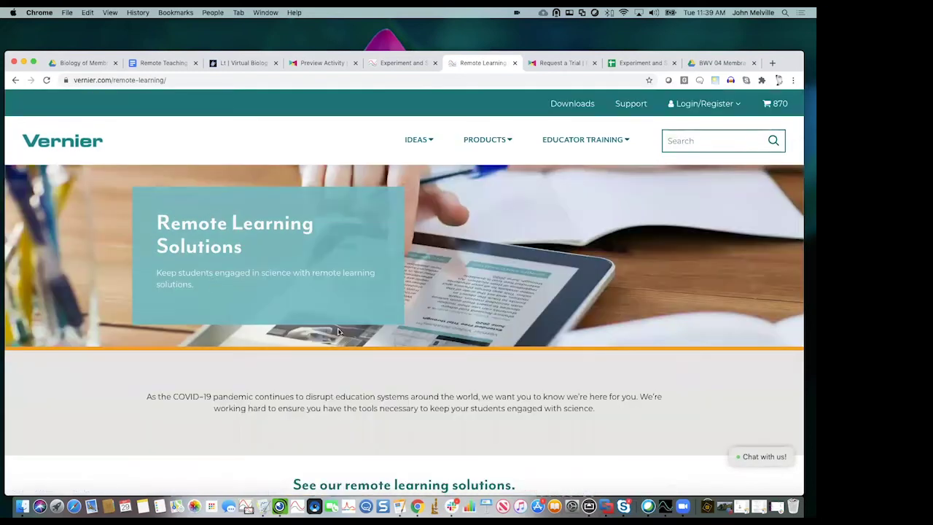
pyautogui.scroll(-5, 337, 331)
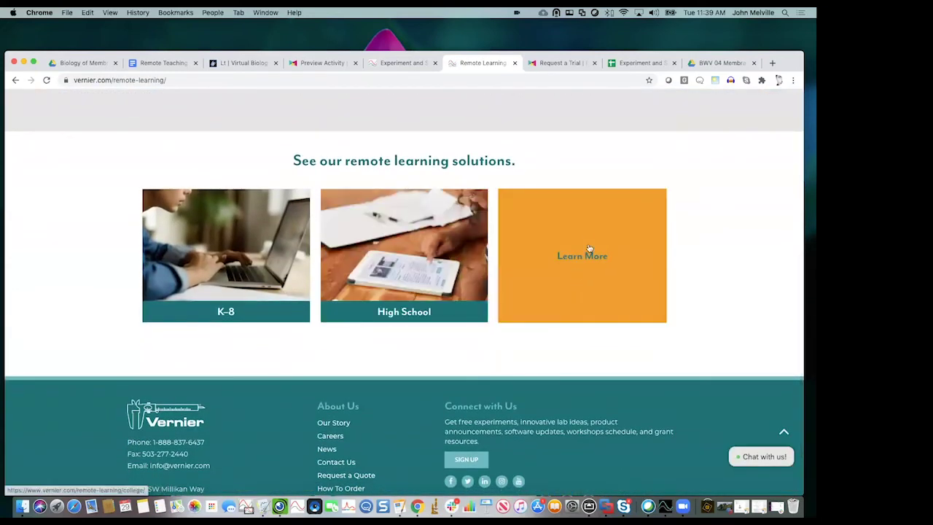
pyautogui.click(584, 261)
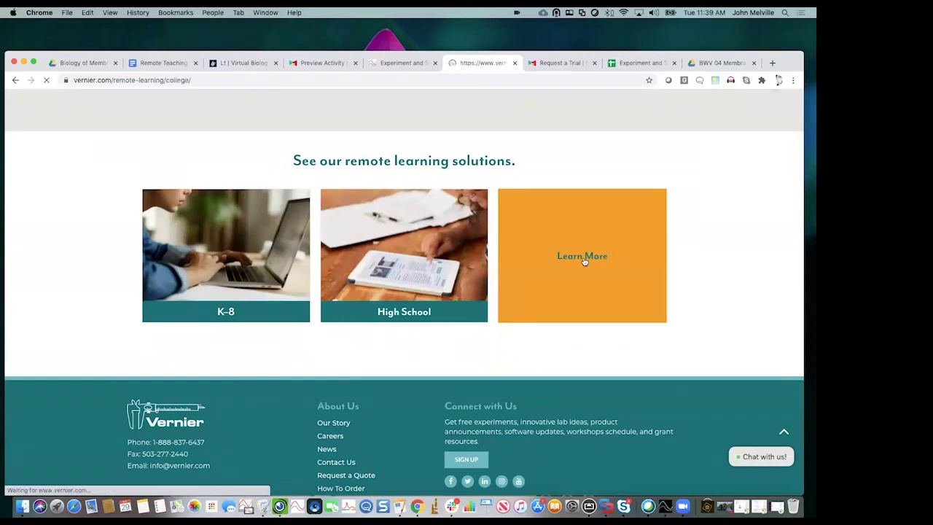
# Review the webinar, Vernier Resources and Partner Resources for college, and open the LabArchives site from the partner section.
pyautogui.scroll(-15, 320, 327)
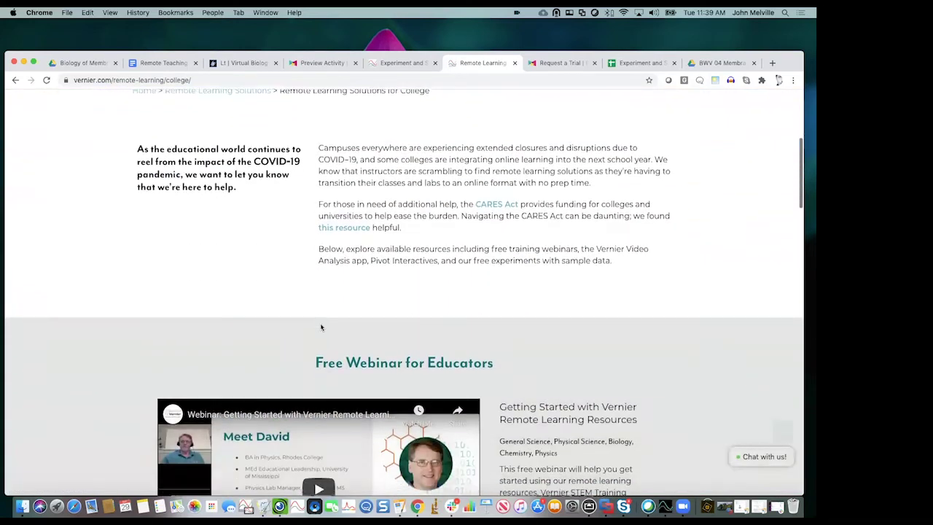
pyautogui.scroll(-10, 320, 327)
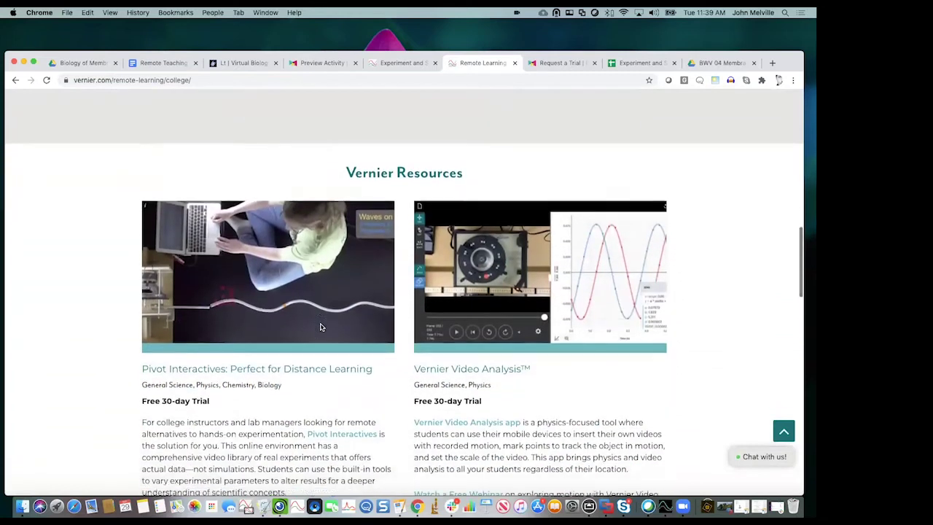
pyautogui.scroll(-10, 321, 327)
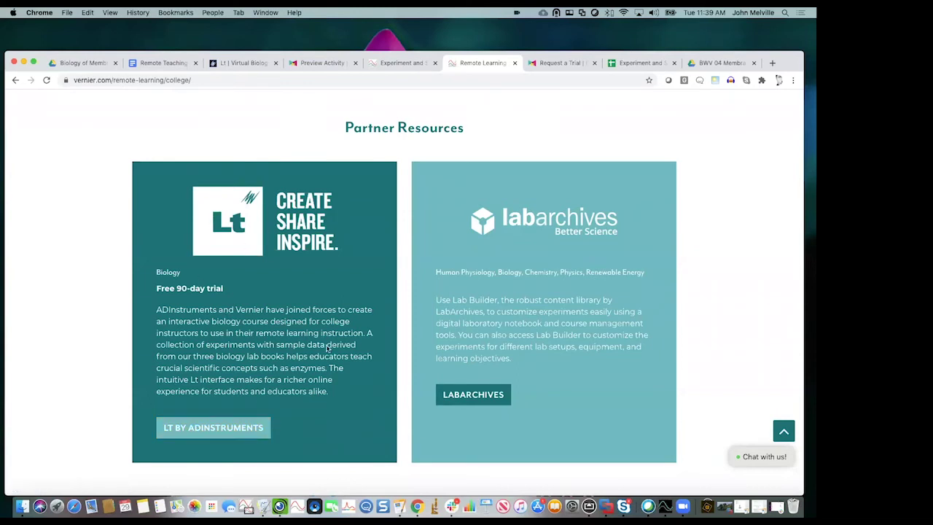
pyautogui.click(468, 398)
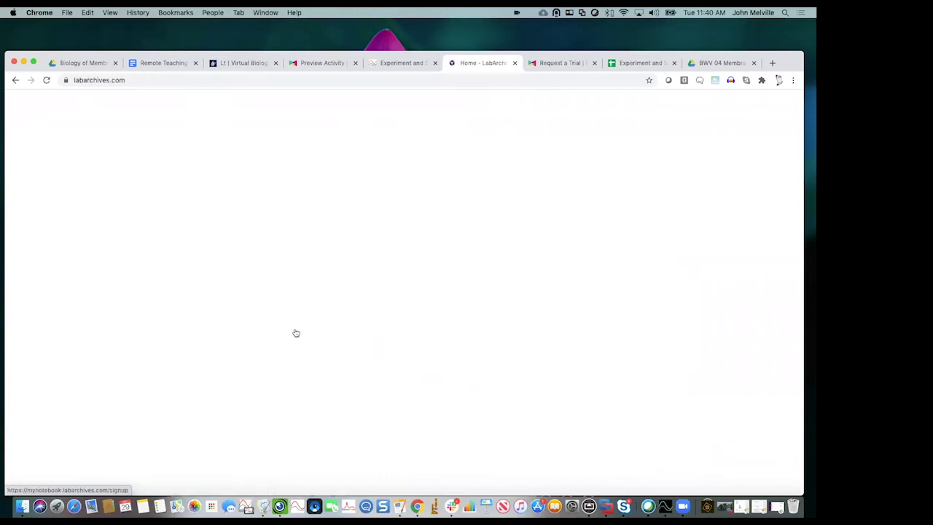
# Examine the LabArchives homepage's editions, laboratory data management description and notebook preview.
pyautogui.scroll(-5, 232, 364)
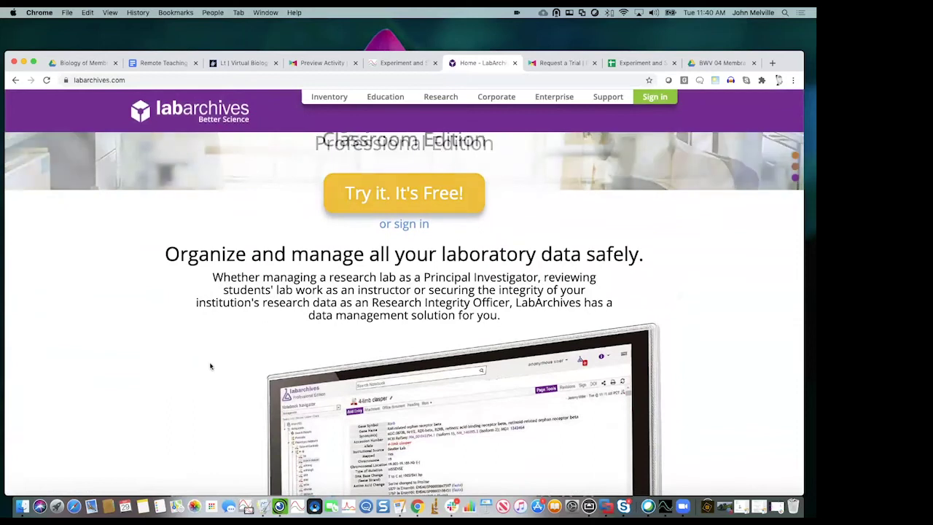
pyautogui.scroll(-1, 208, 366)
pyautogui.scroll(1, 210, 366)
pyautogui.scroll(1, 209, 365)
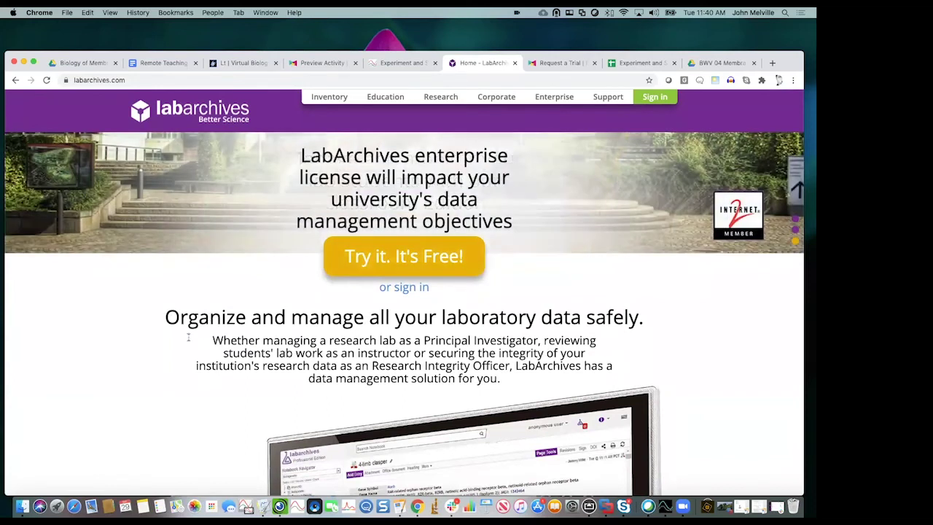
pyautogui.scroll(-1, 189, 341)
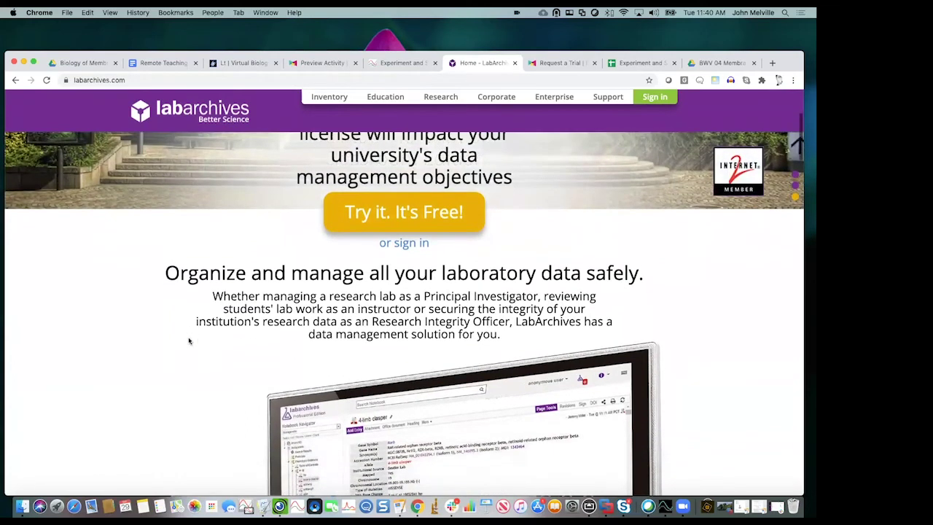
pyautogui.scroll(-1, 188, 340)
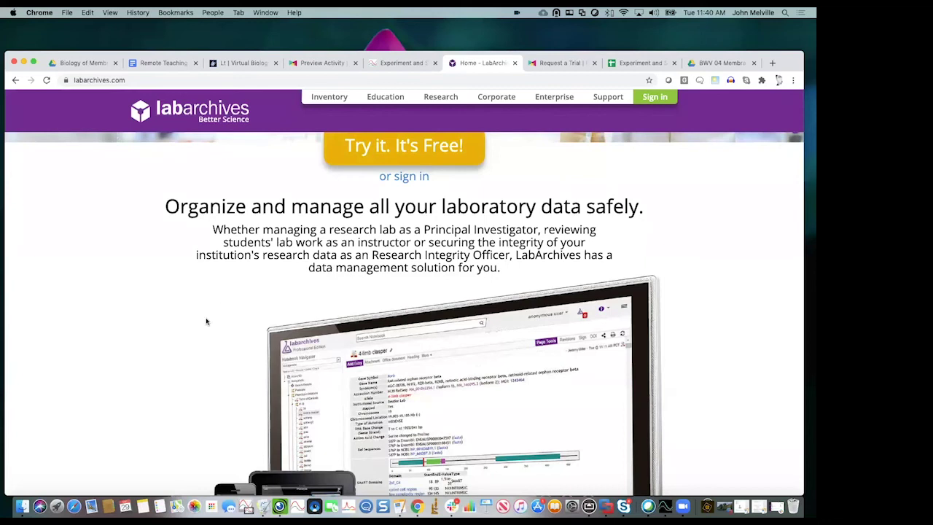
pyautogui.scroll(1, 226, 287)
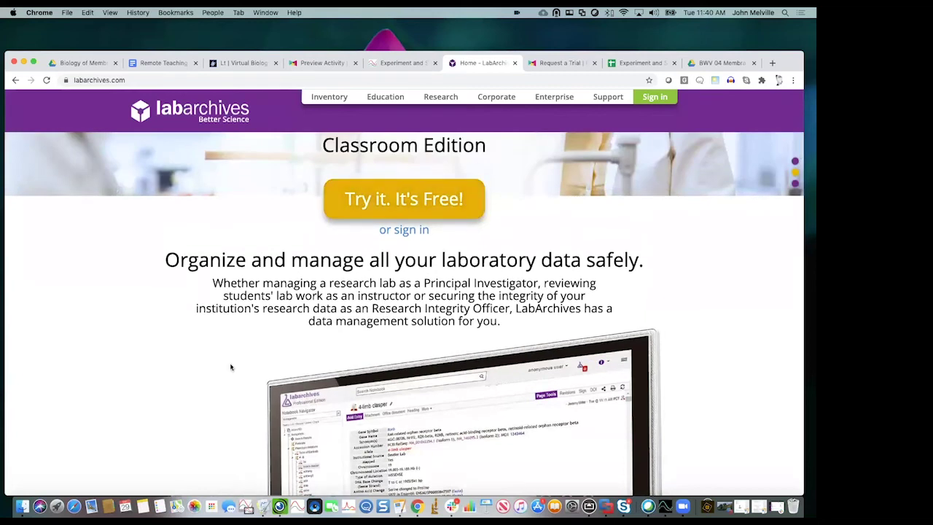
pyautogui.scroll(-2, 229, 368)
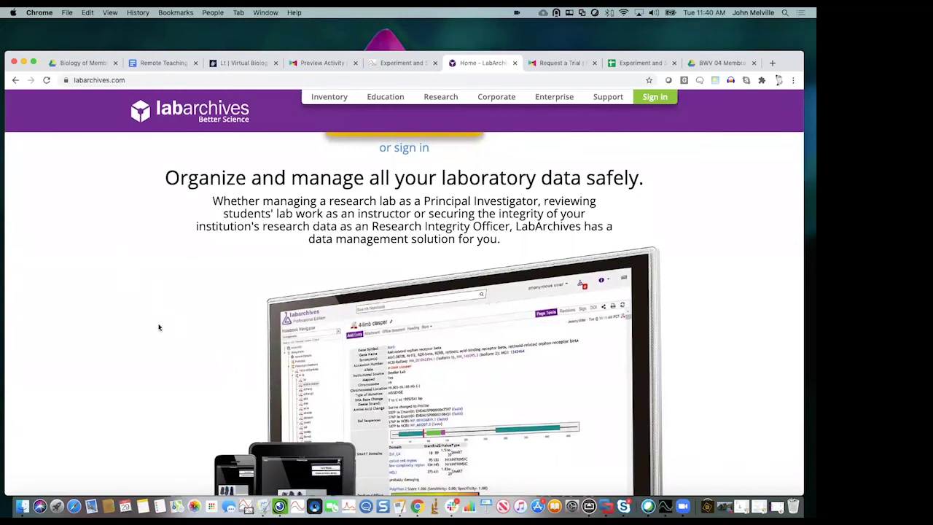
pyautogui.scroll(-1, 158, 327)
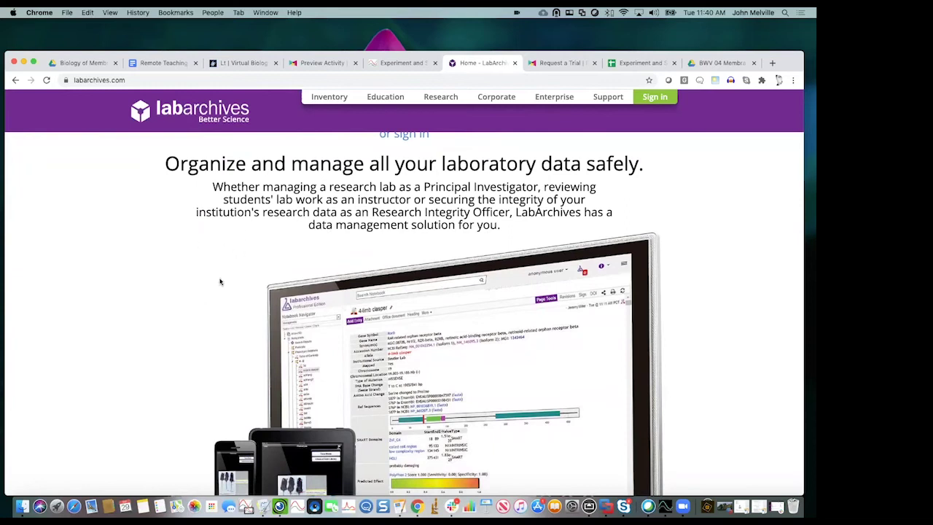
pyautogui.scroll(-3, 221, 282)
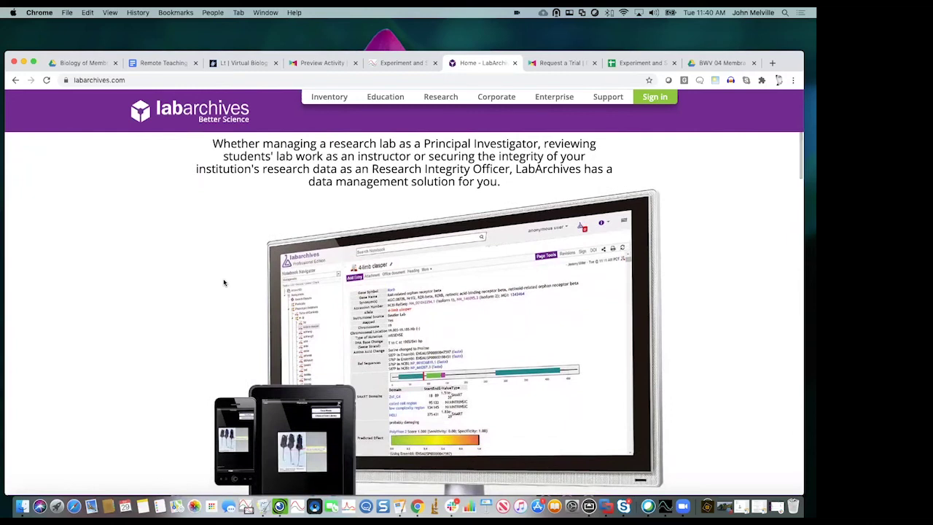
pyautogui.scroll(4, 230, 248)
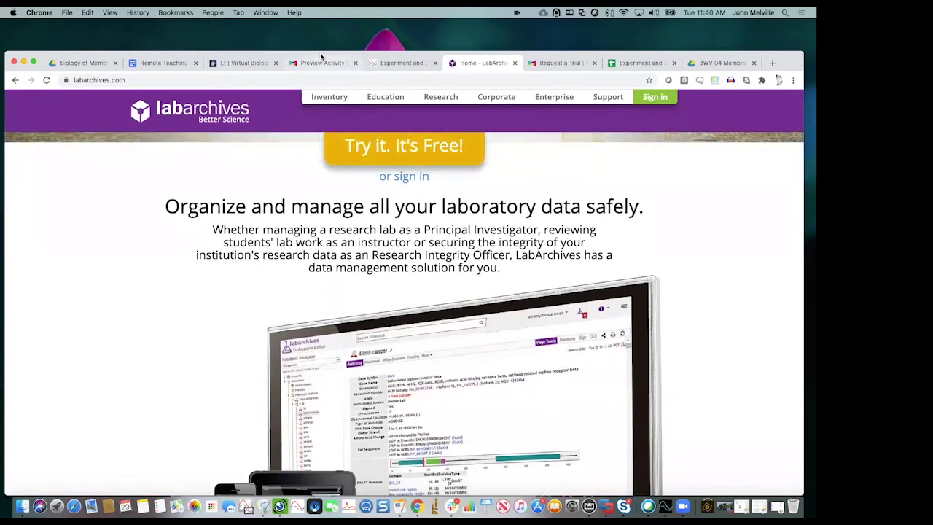
# Return to the Vernier sample data library page, go to the site's Downloads page, and view the Graphical Analysis 4 product information.
pyautogui.click(391, 63)
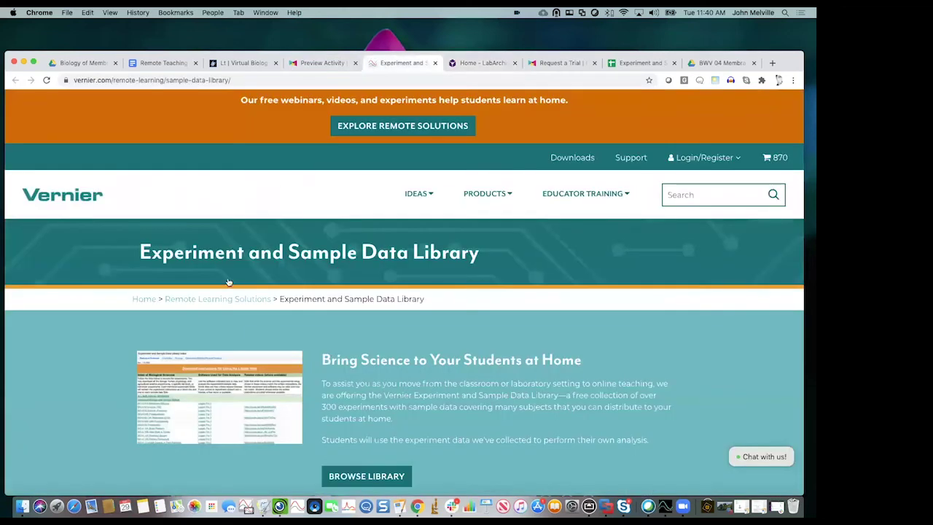
pyautogui.scroll(-2, 208, 413)
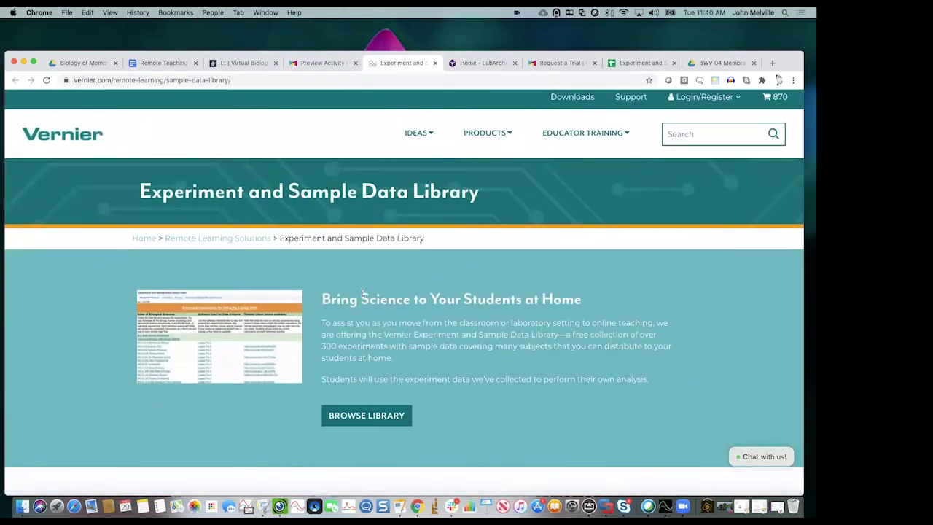
pyautogui.scroll(1, 380, 252)
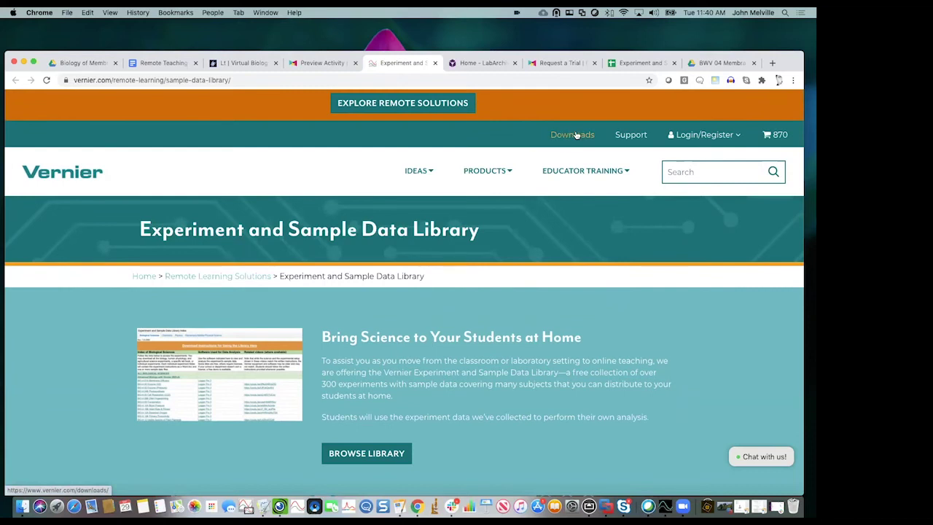
pyautogui.click(576, 135)
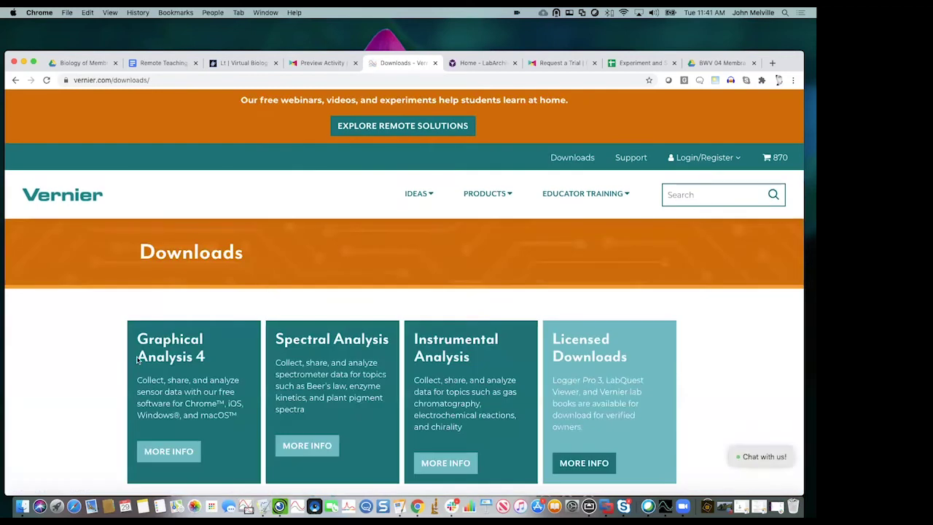
pyautogui.scroll(-3, 137, 359)
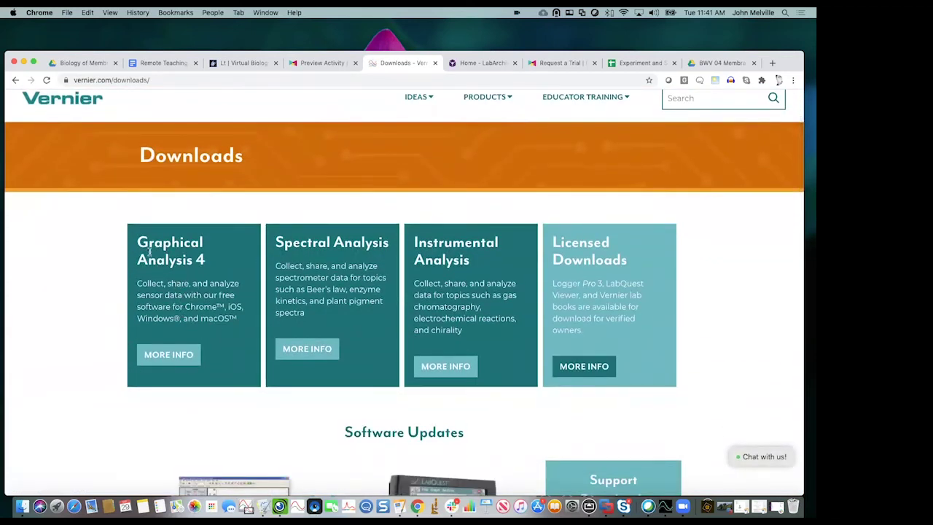
pyautogui.click(164, 358)
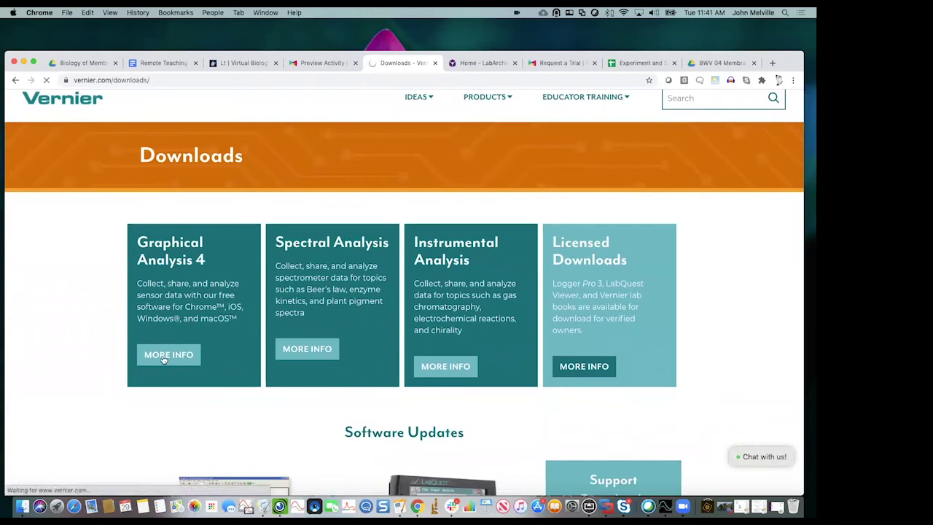
pyautogui.scroll(-3, 219, 368)
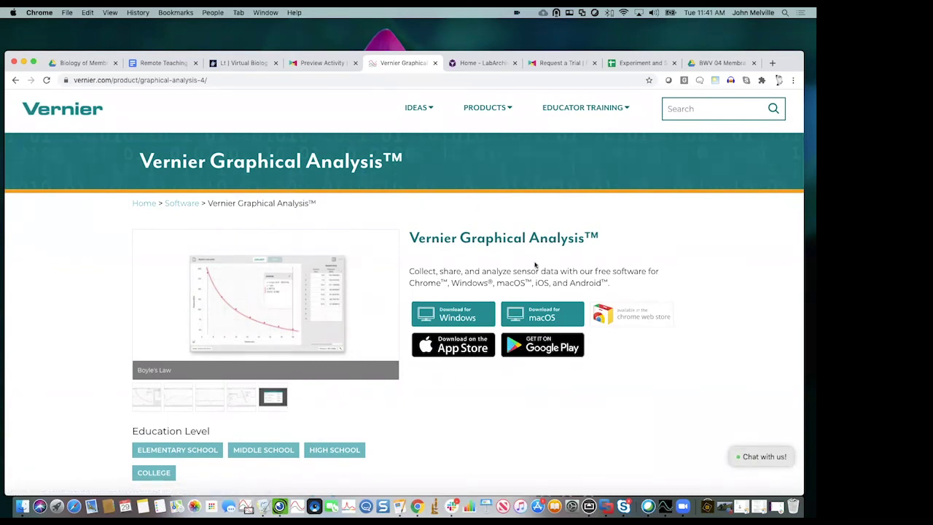
pyautogui.scroll(3, 113, 309)
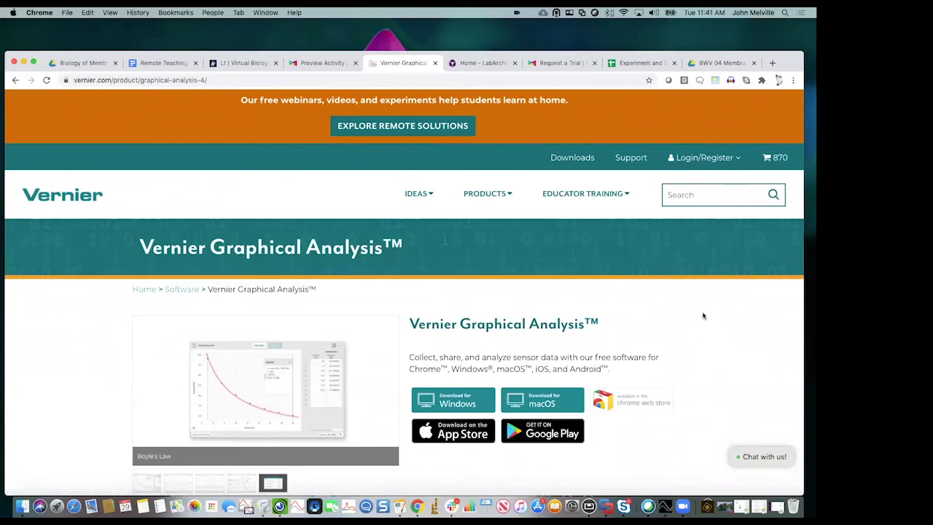
# Log in to the Vernier website with the account's username and password.
pyautogui.moveTo(707, 157)
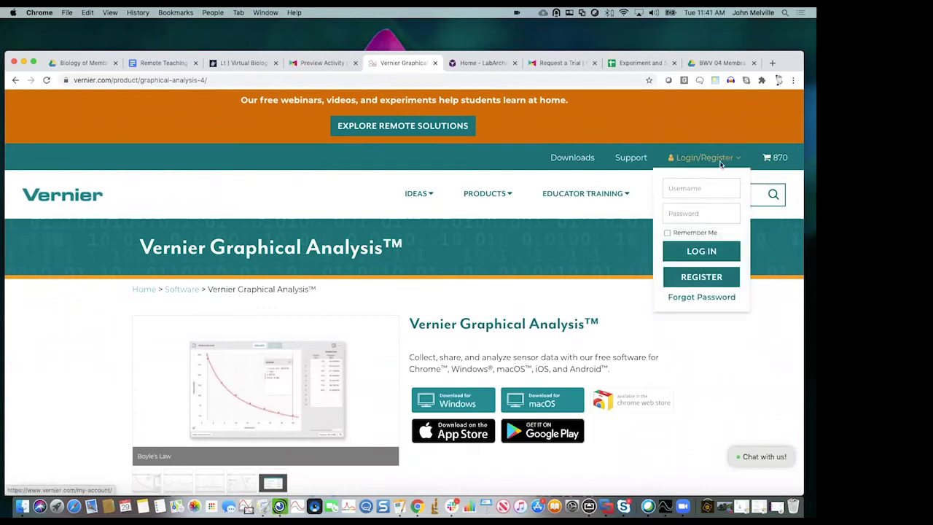
pyautogui.click(696, 187)
pyautogui.click(689, 212)
pyautogui.click(688, 214)
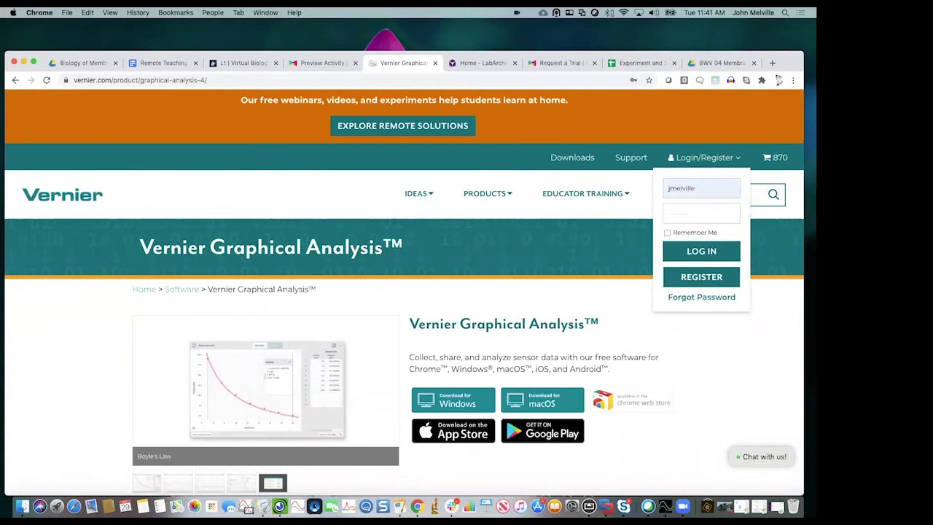
pyautogui.click(691, 251)
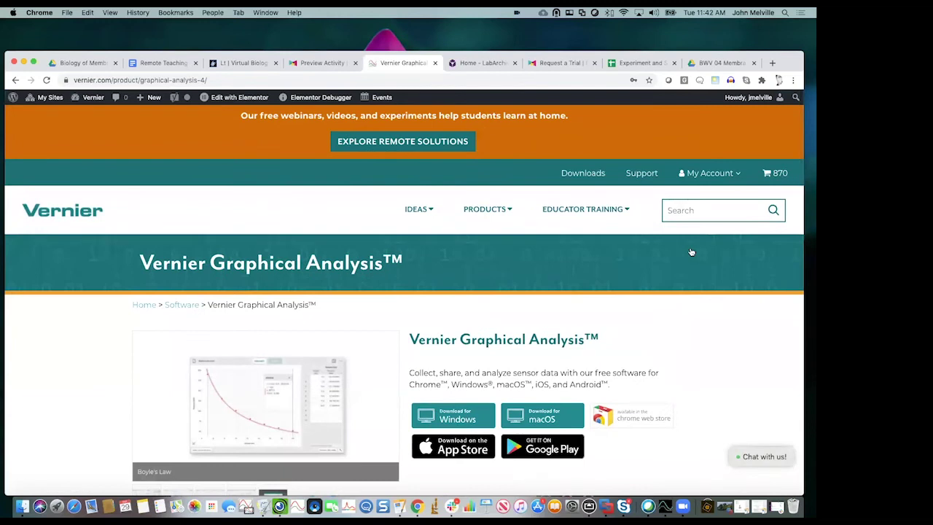
# Open the account's Downloads page and review the Logger Pro 3 and LabQuest Viewer software installers.
pyautogui.moveTo(704, 176)
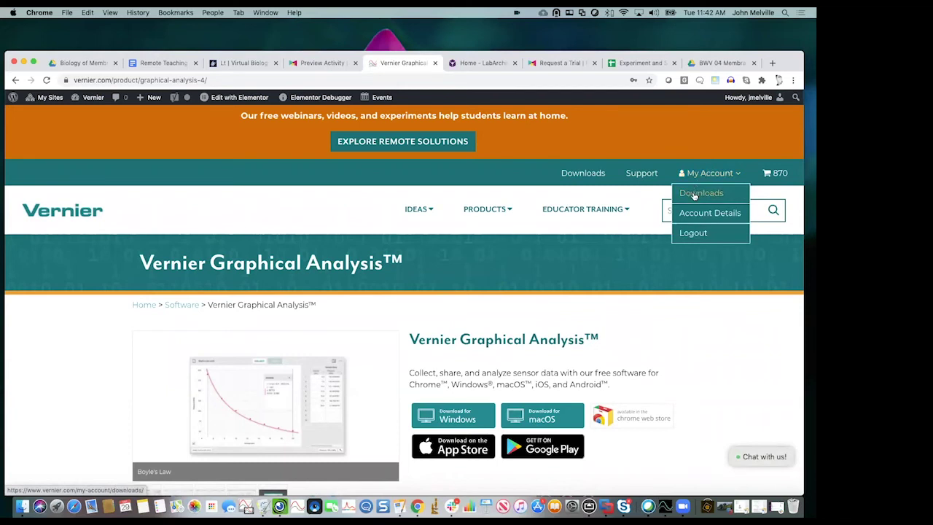
pyautogui.click(694, 195)
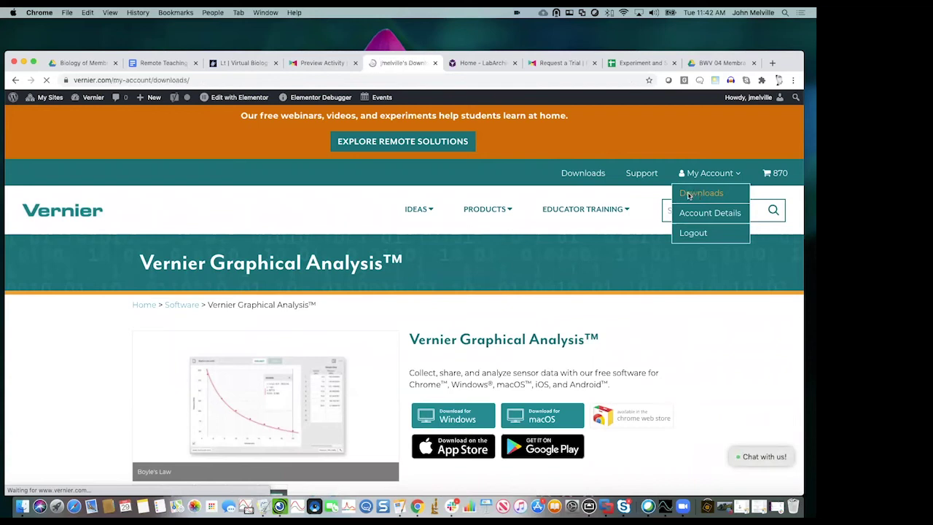
pyautogui.scroll(-1, 290, 356)
pyautogui.scroll(-4, 290, 356)
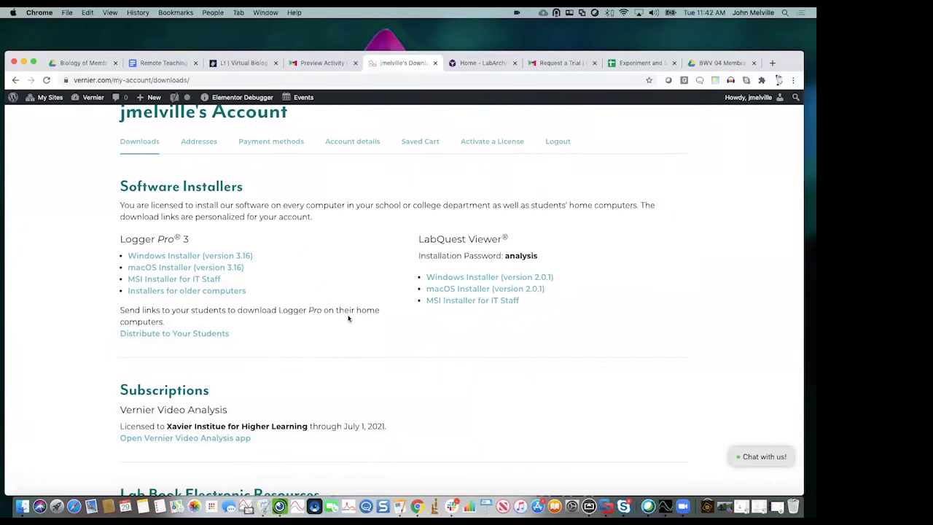
pyautogui.scroll(1, 366, 281)
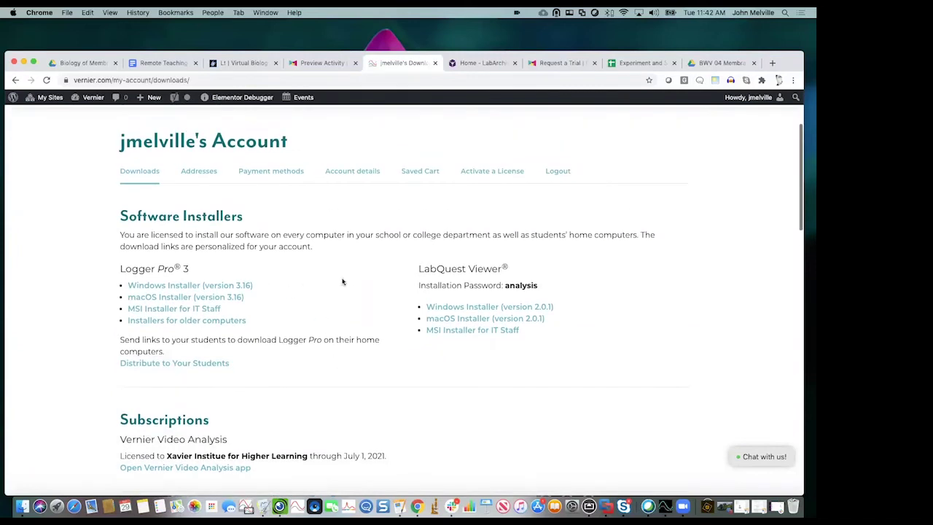
pyautogui.scroll(-1, 359, 276)
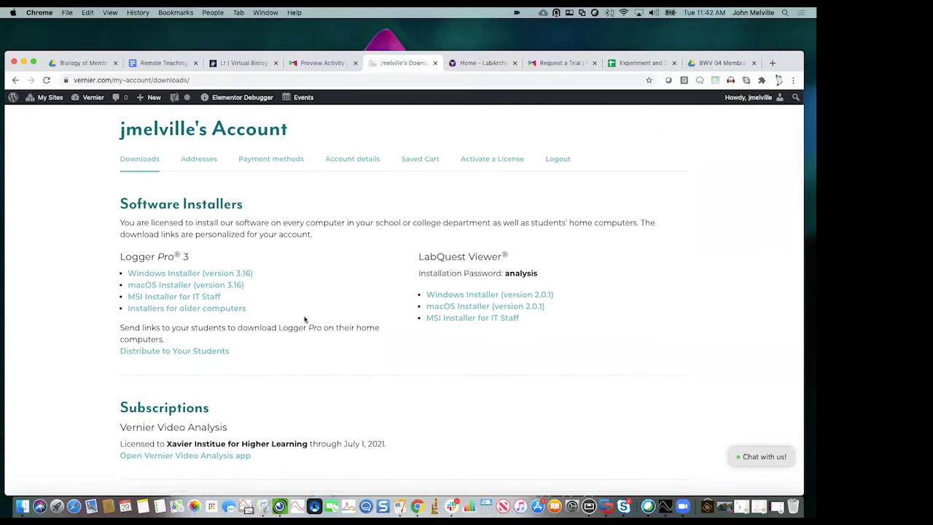
pyautogui.scroll(-1, 327, 360)
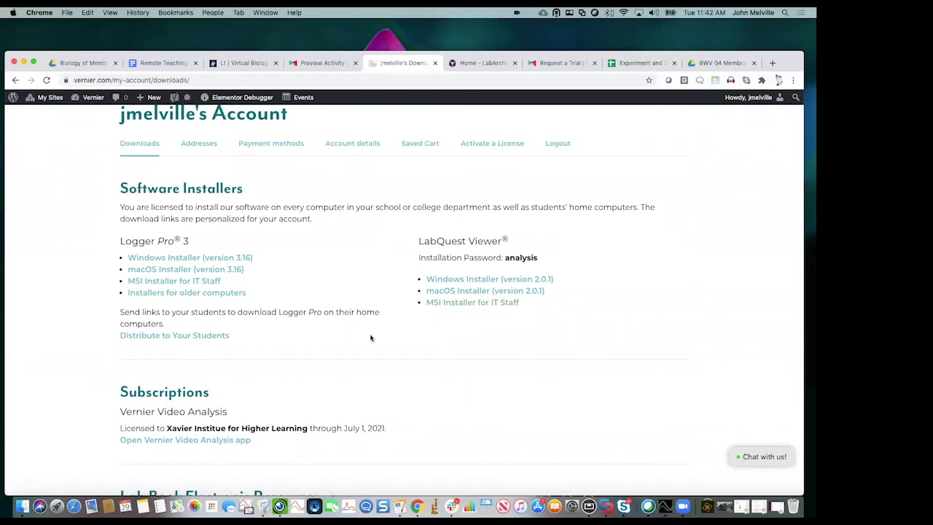
# Examine the Subscriptions and Lab Book Electronic Resources sections of the account's Downloads page, including the available lab book downloads.
pyautogui.scroll(-4, 371, 337)
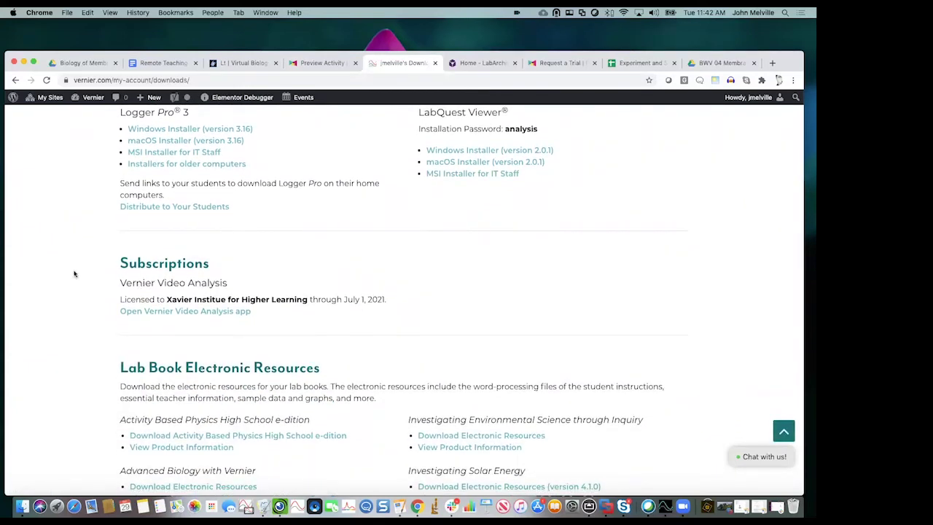
pyautogui.scroll(-1, 106, 312)
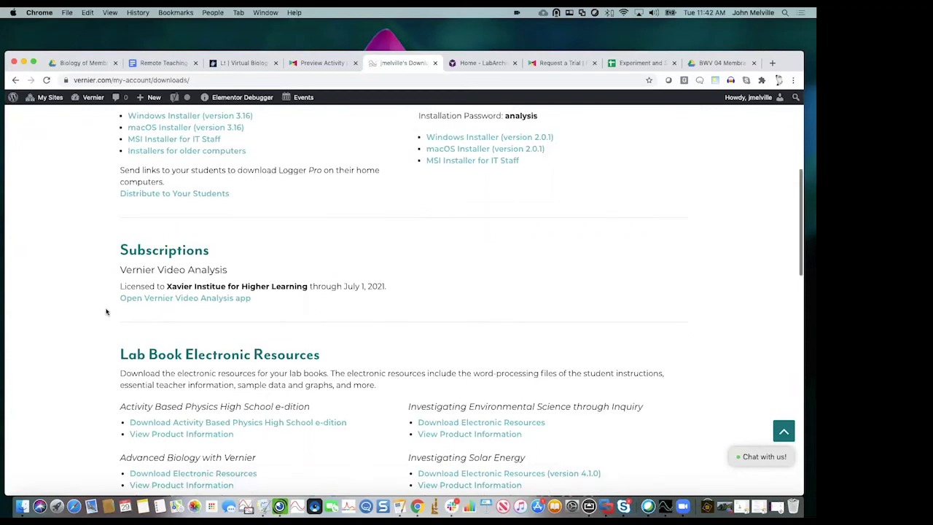
pyautogui.scroll(-6, 87, 355)
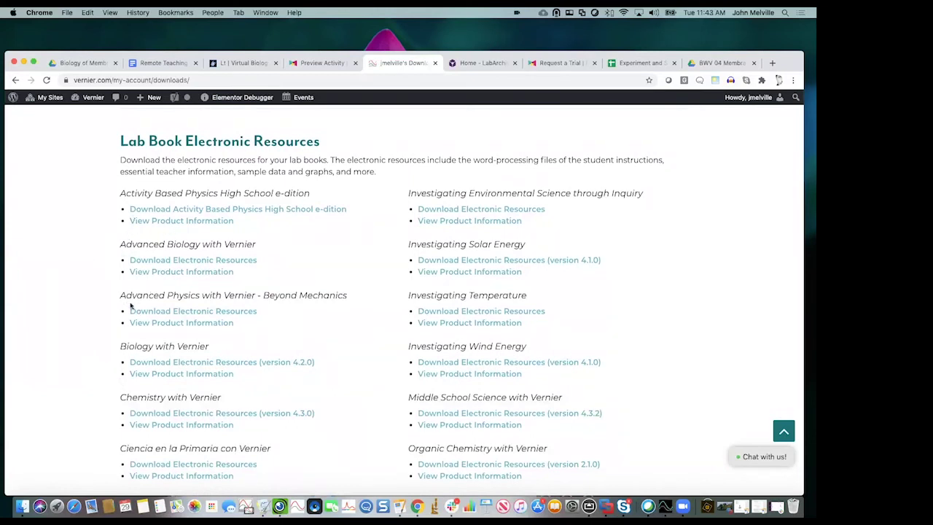
pyautogui.scroll(-1, 102, 371)
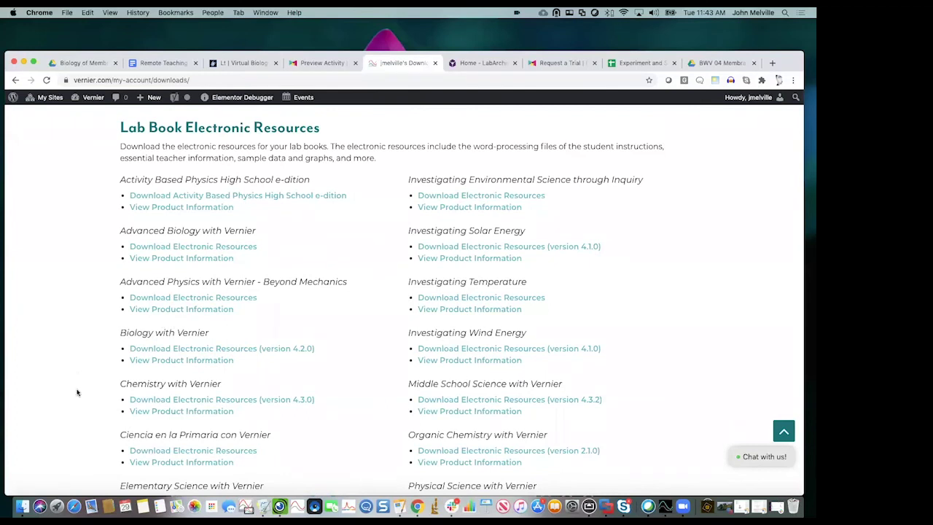
pyautogui.scroll(-3, 77, 392)
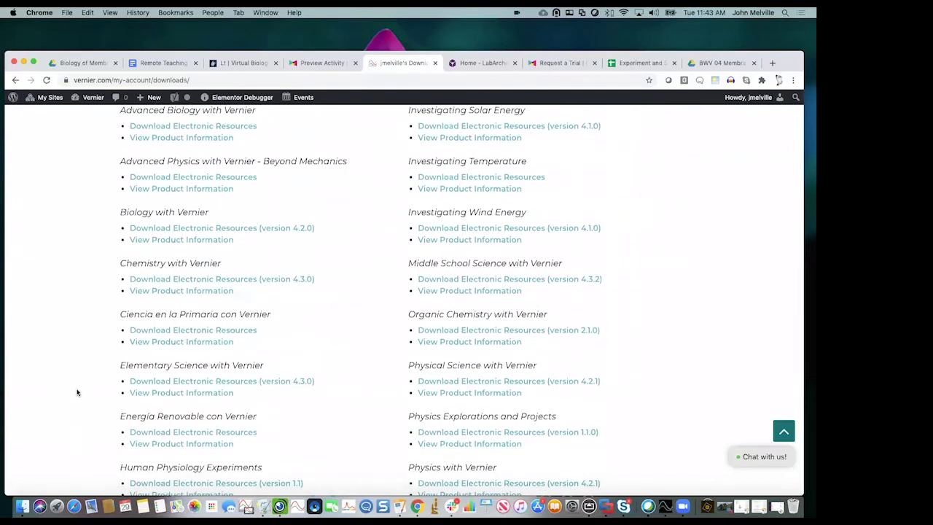
pyautogui.scroll(5, 77, 392)
pyautogui.scroll(3, 77, 392)
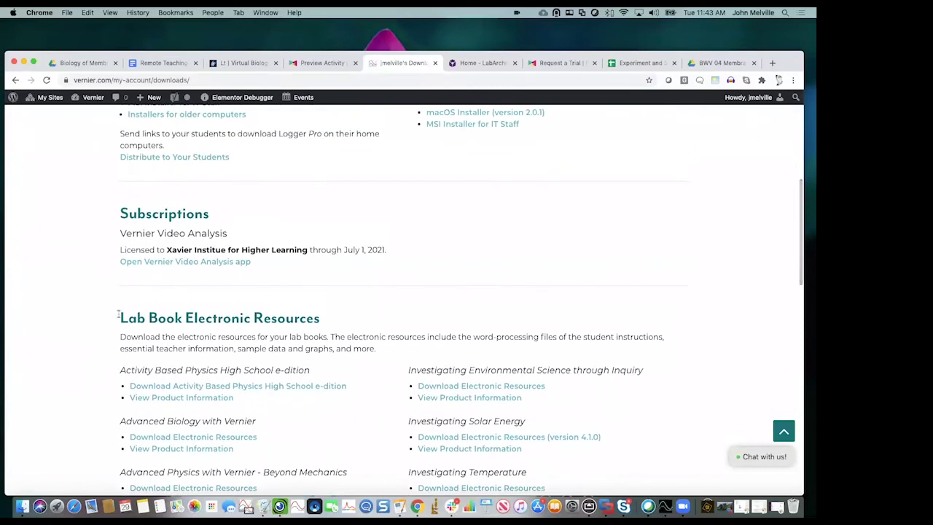
pyautogui.scroll(-2, 102, 353)
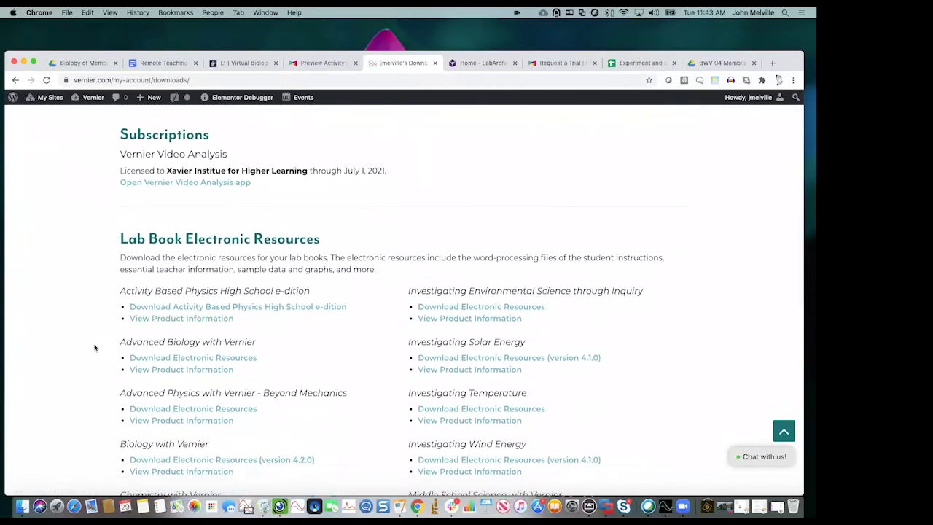
pyautogui.scroll(6, 104, 337)
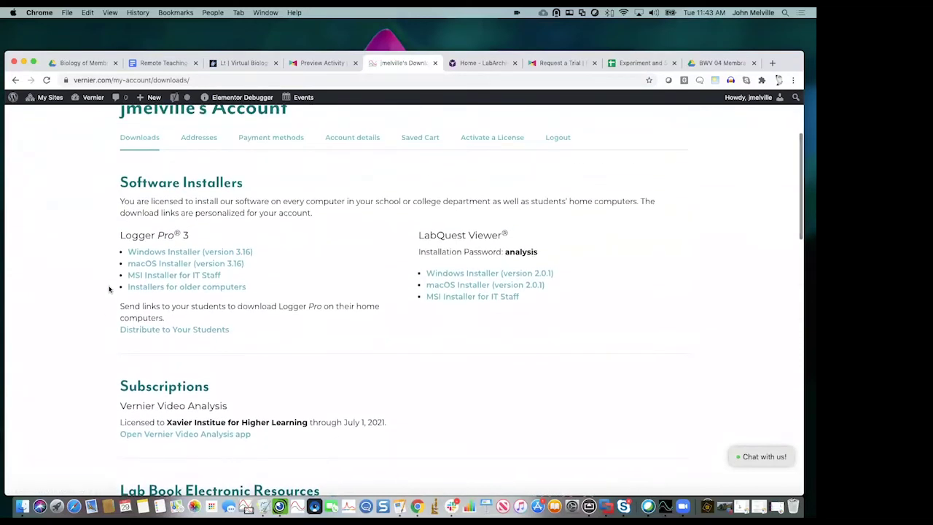
pyautogui.scroll(2, 109, 289)
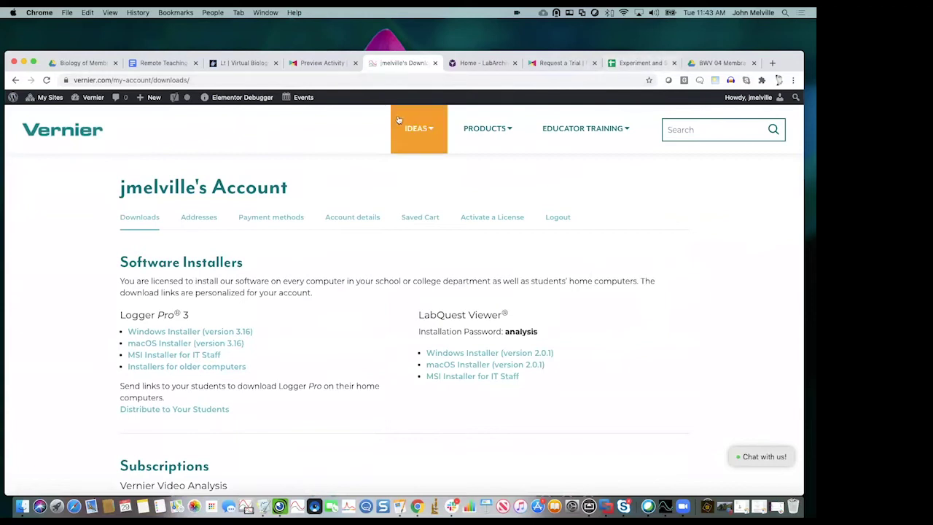
# Switch to Google Drive, enter the Biology of Membranes subfolder, and preview BWV 08 Effect of Alcohol on Membranes (Colorimeter).docx.
pyautogui.click(73, 63)
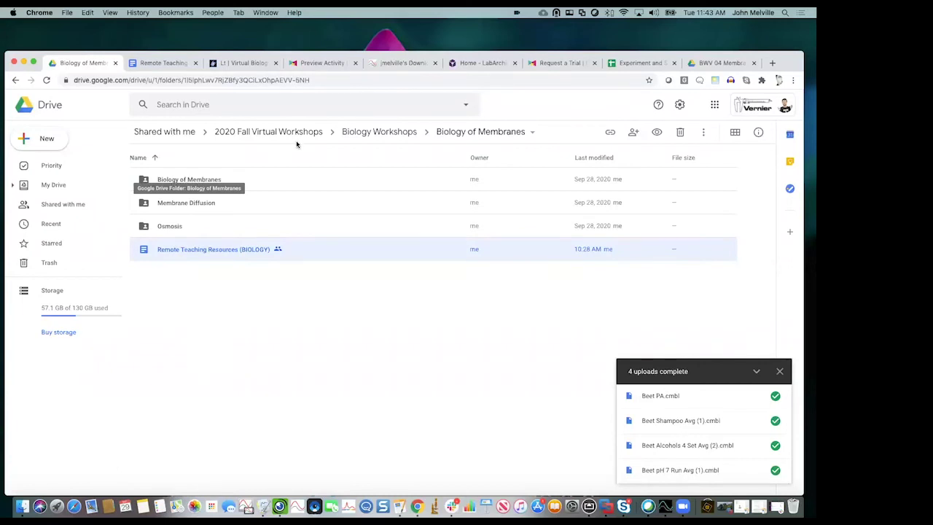
pyautogui.doubleClick(179, 180)
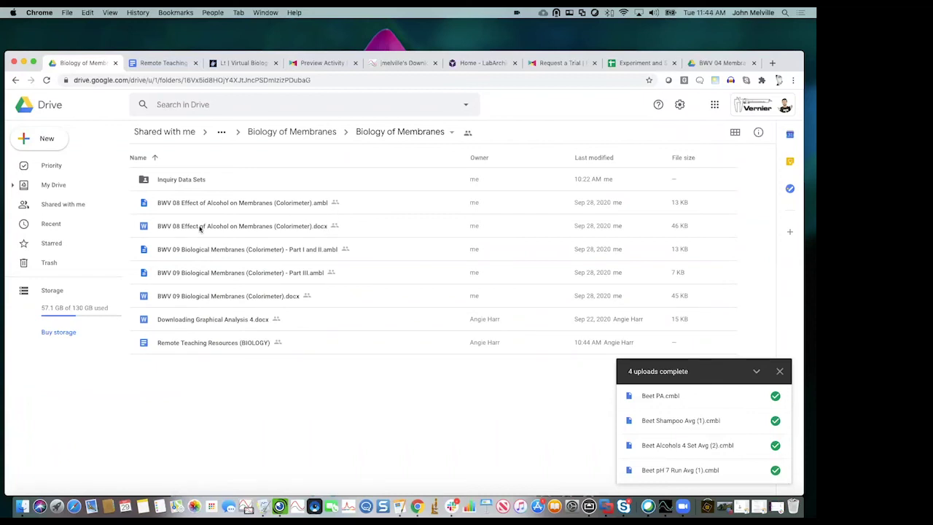
pyautogui.click(144, 229)
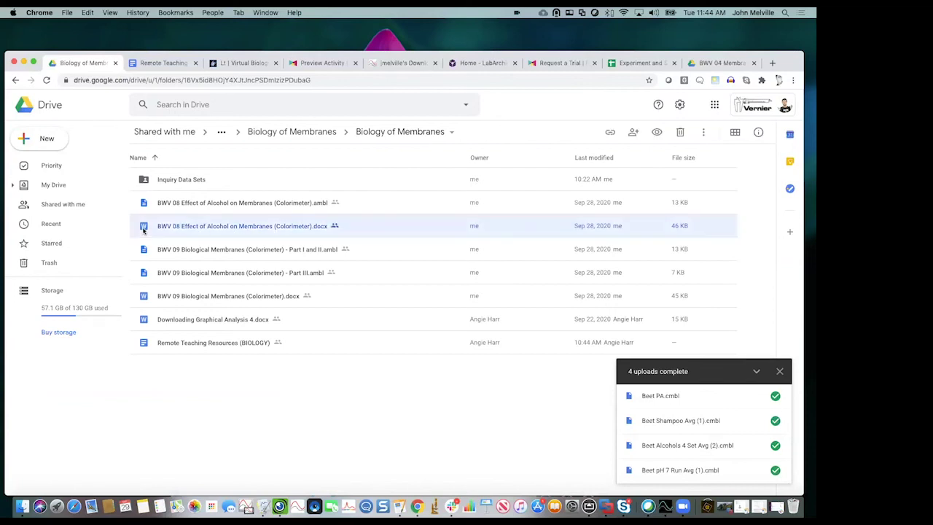
pyautogui.doubleClick(143, 228)
# Read through the alcohol experiment's introduction, materials, procedure and Table 1, and close the document preview.
pyautogui.scroll(-2, 373, 351)
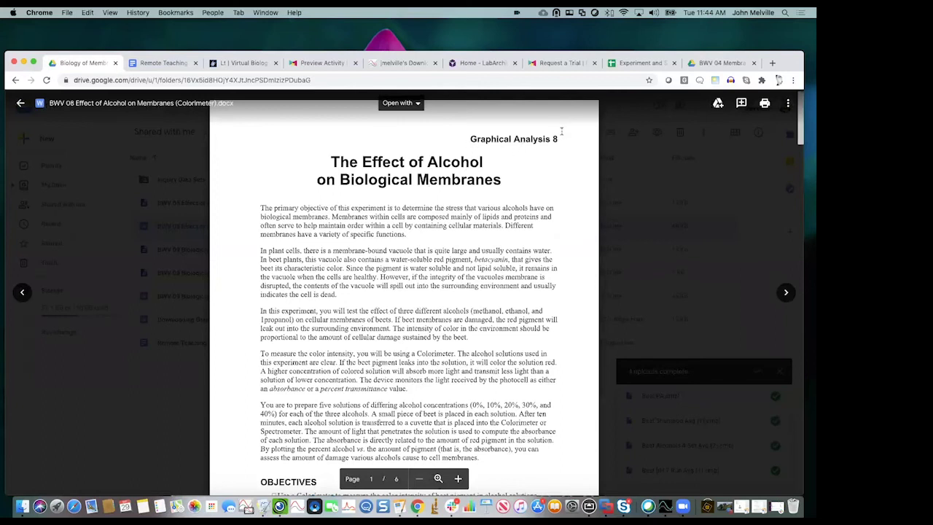
pyautogui.scroll(-10, 345, 333)
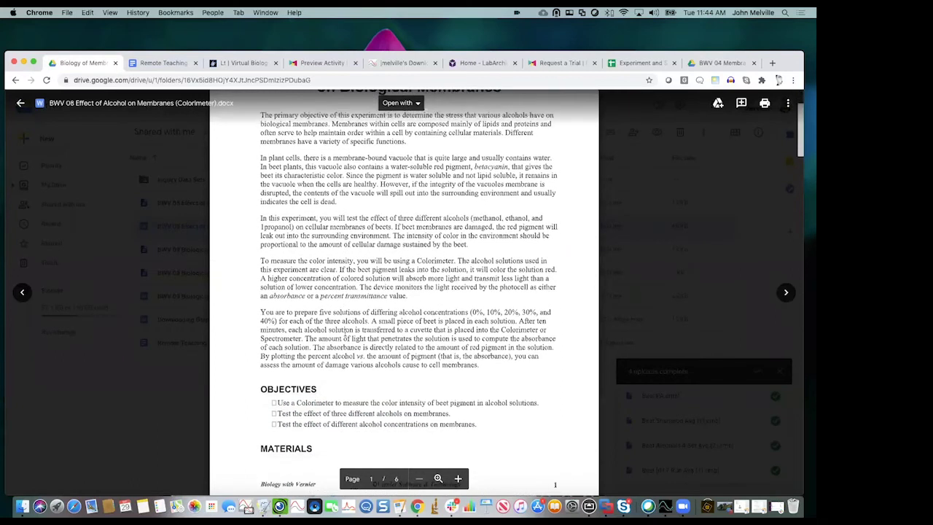
pyautogui.scroll(-10, 345, 333)
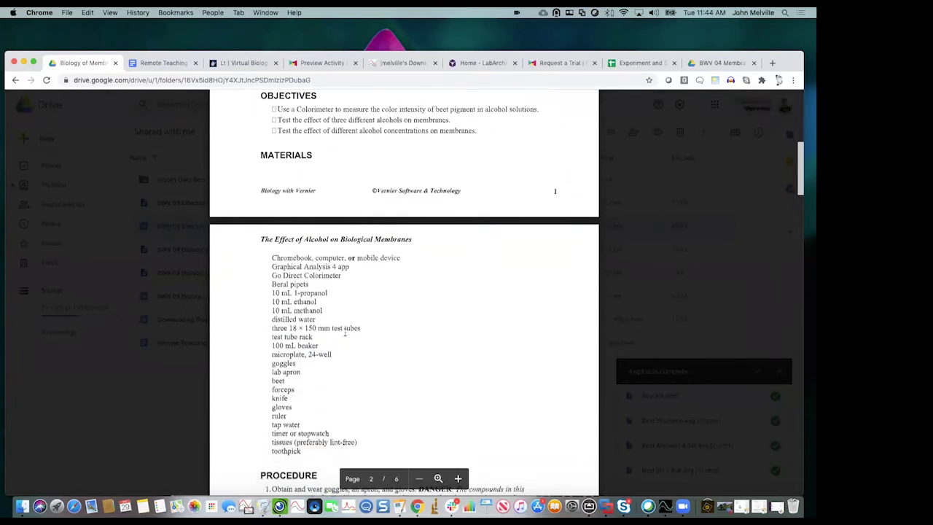
pyautogui.scroll(-5, 345, 329)
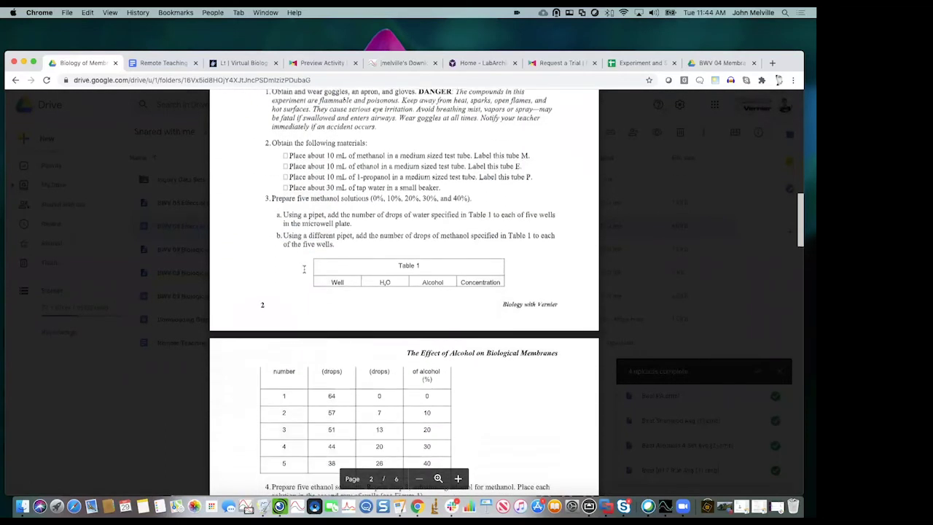
pyautogui.scroll(-5, 301, 328)
pyautogui.scroll(7, 304, 329)
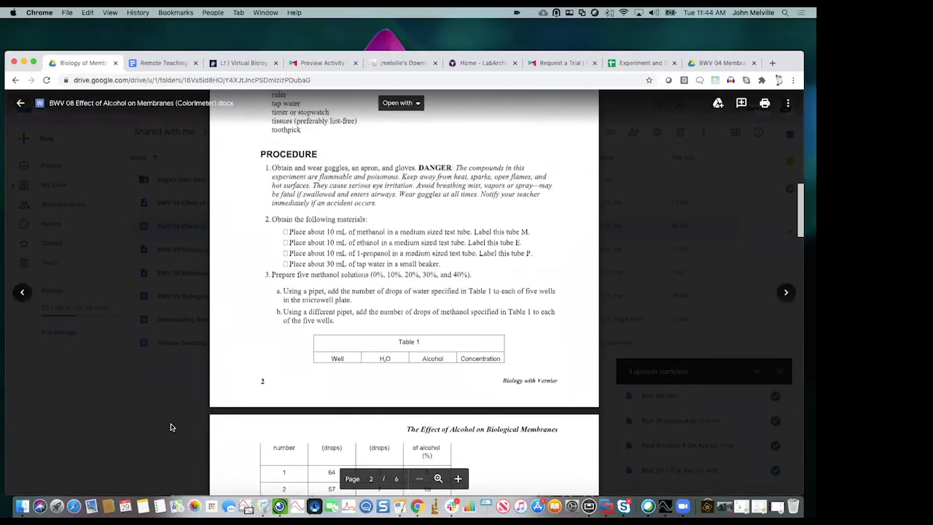
pyautogui.click(171, 426)
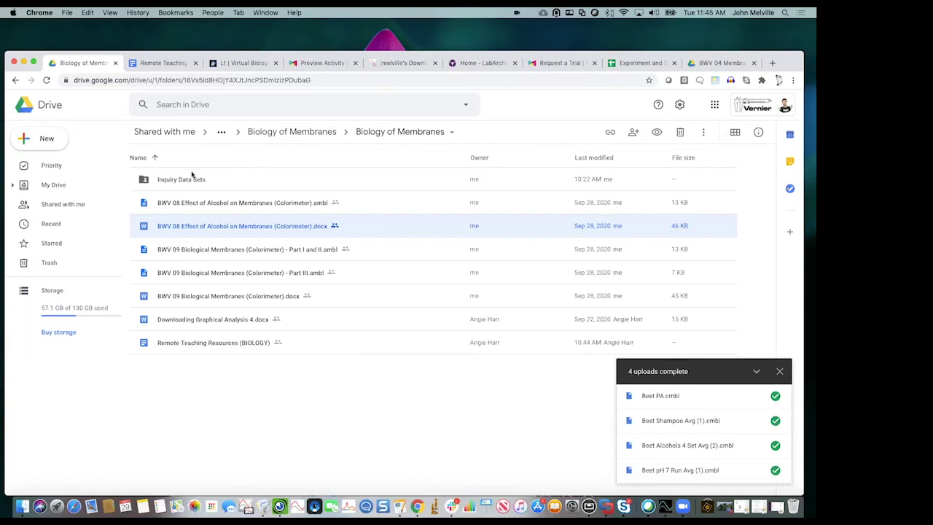
# Review the beet data files in the Inquiry Data Sets folder and return to the parent Biology of Membranes folder.
pyautogui.doubleClick(187, 178)
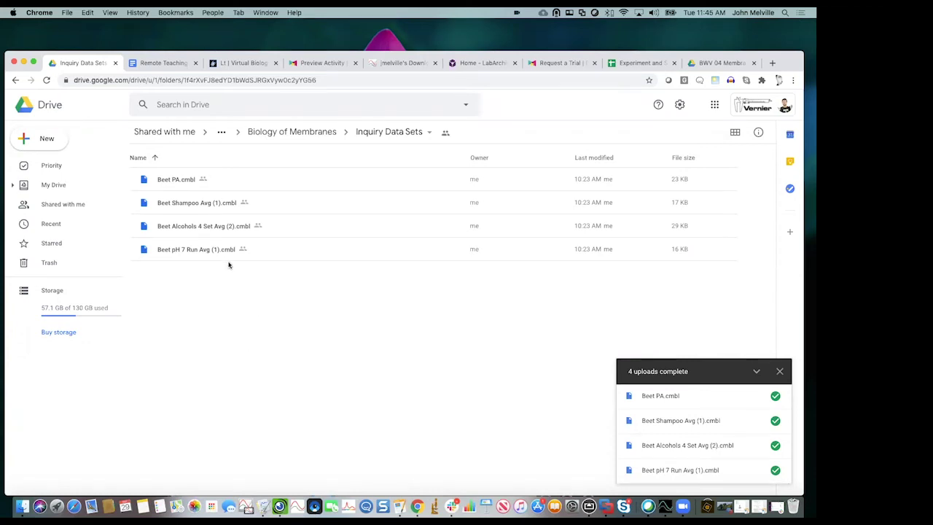
pyautogui.click(16, 80)
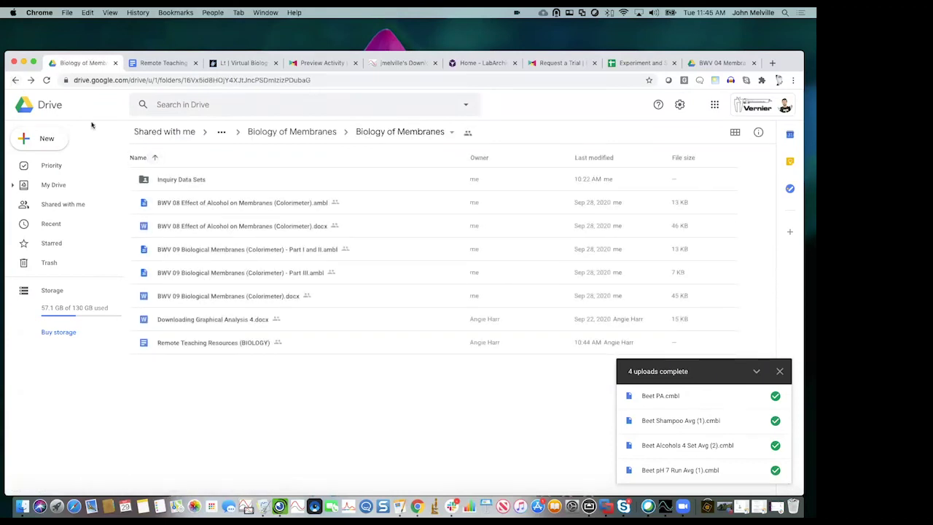
pyautogui.click(295, 133)
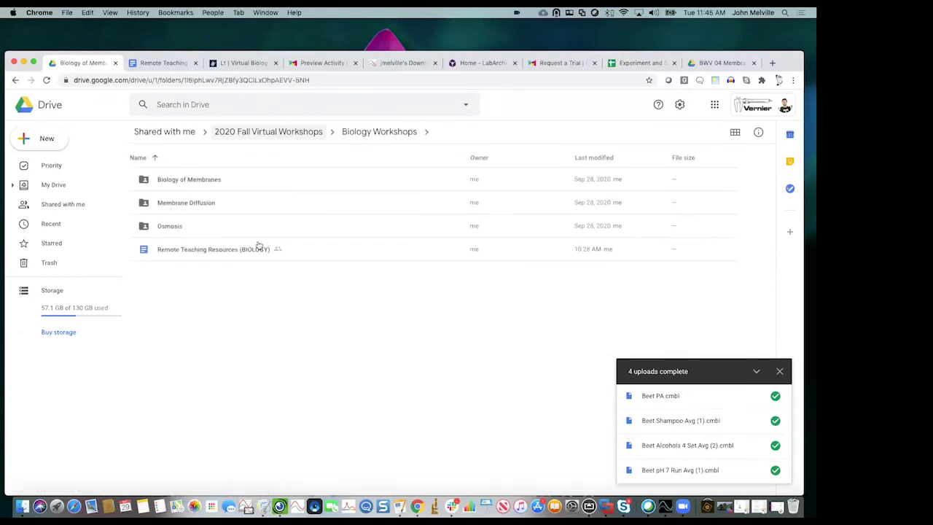
# Review the contents of the Membrane Diffusion and Osmosis folders, and return to the Vernier account's Downloads page.
pyautogui.doubleClick(179, 204)
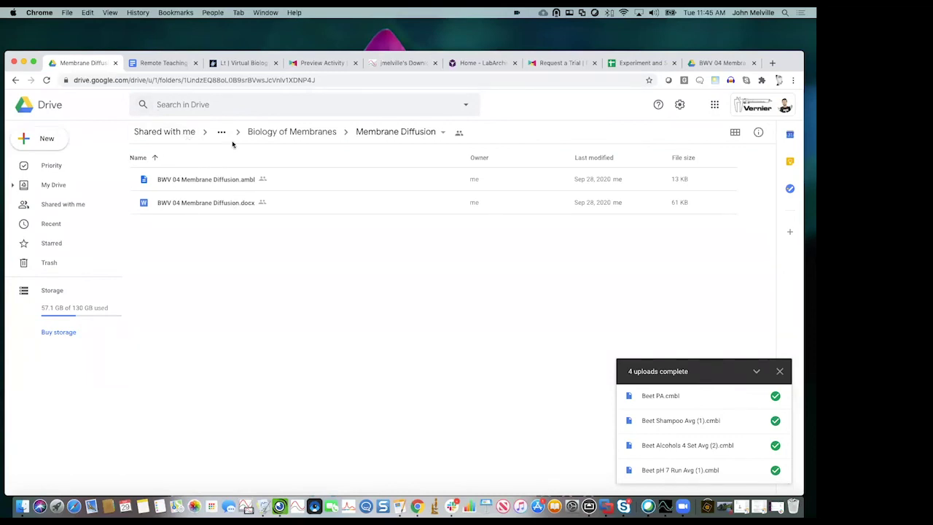
pyautogui.click(302, 132)
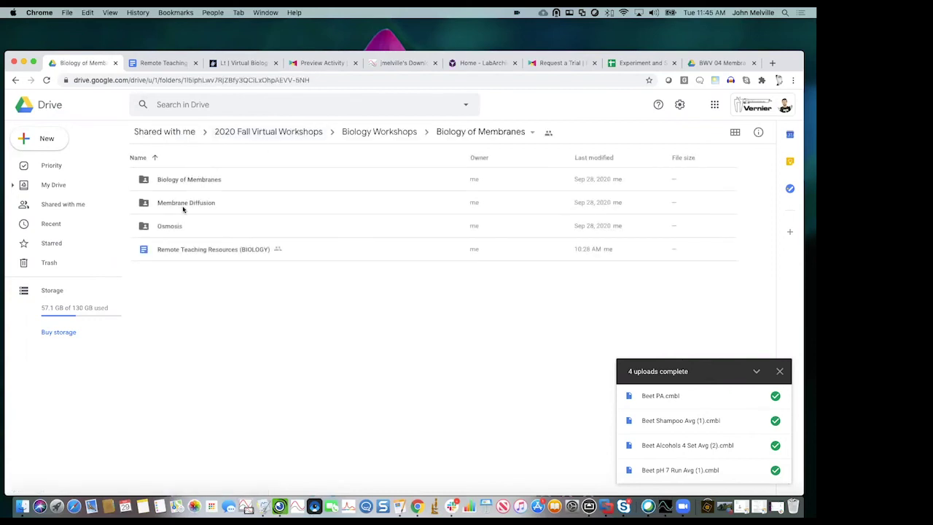
pyautogui.doubleClick(165, 228)
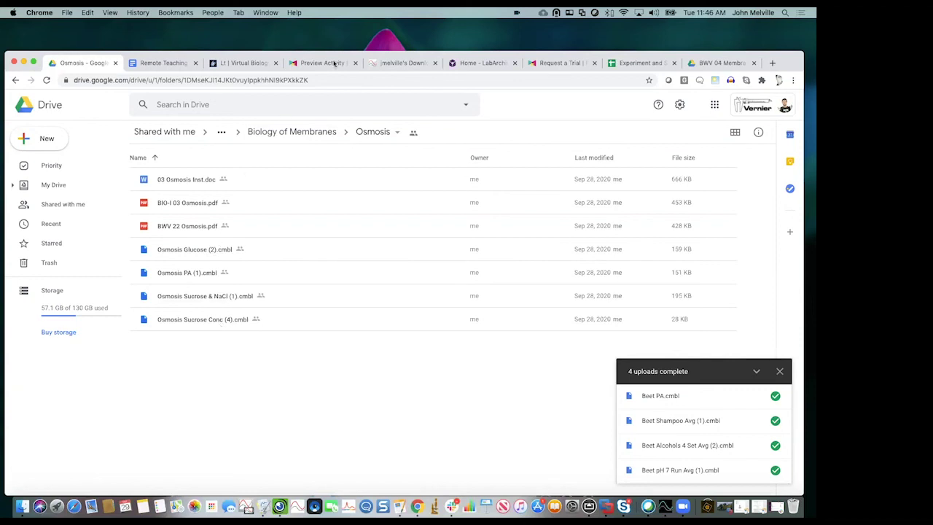
pyautogui.click(404, 65)
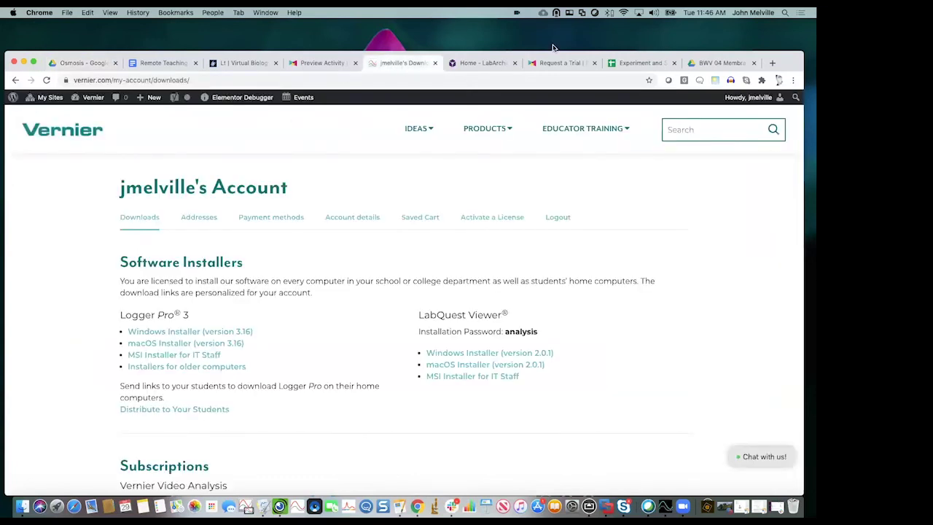